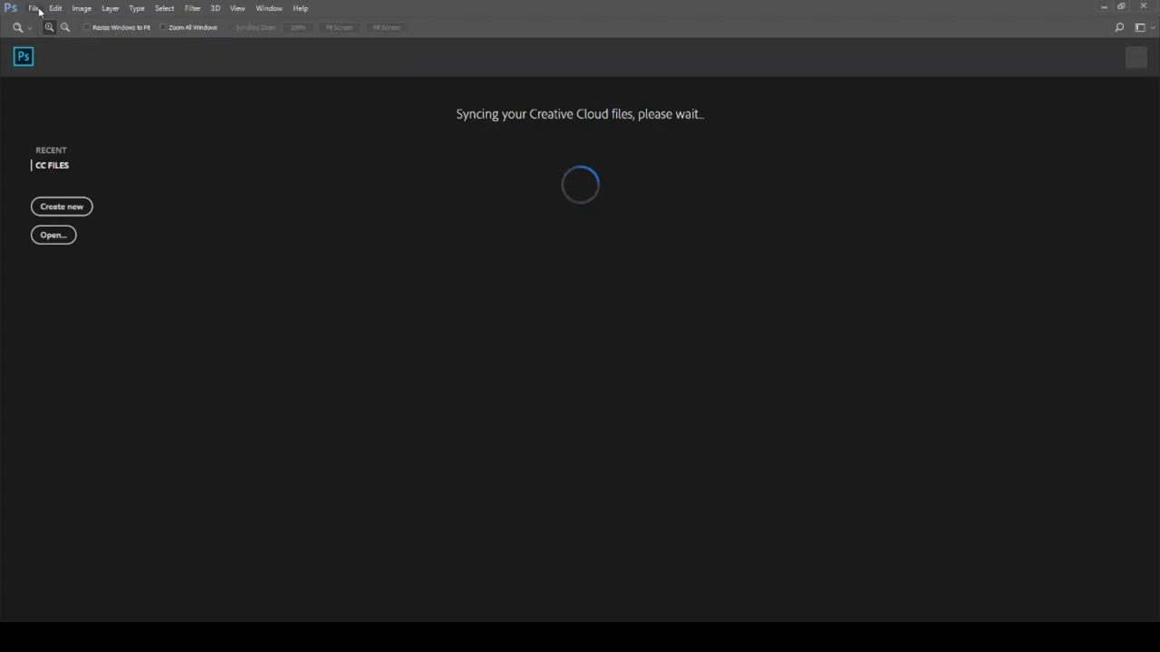
- Note the 1222×465 px cover size, then start a new Photoshop document from the File menu
{"action": "left_click", "coordinate": [33, 9]}
{"action": "left_click", "coordinate": [48, 24]}
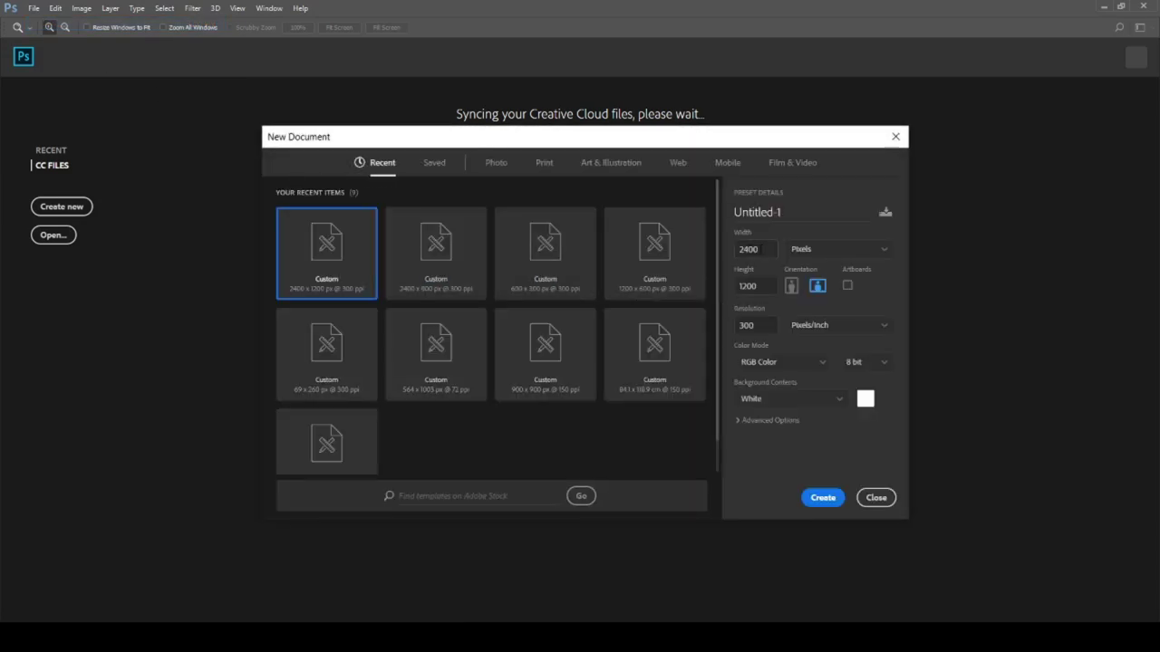
- Create Untitled-1, a blank white canvas 1222 px wide and 465 px high
{"action": "left_click", "coordinate": [761, 249]}
{"action": "type", "text": "1222"}
{"action": "key", "text": "Tab"}
{"action": "type", "text": "465"}
{"action": "key", "text": "Tab"}
{"action": "left_click", "coordinate": [823, 506]}
{"action": "left_click", "coordinate": [823, 498]}
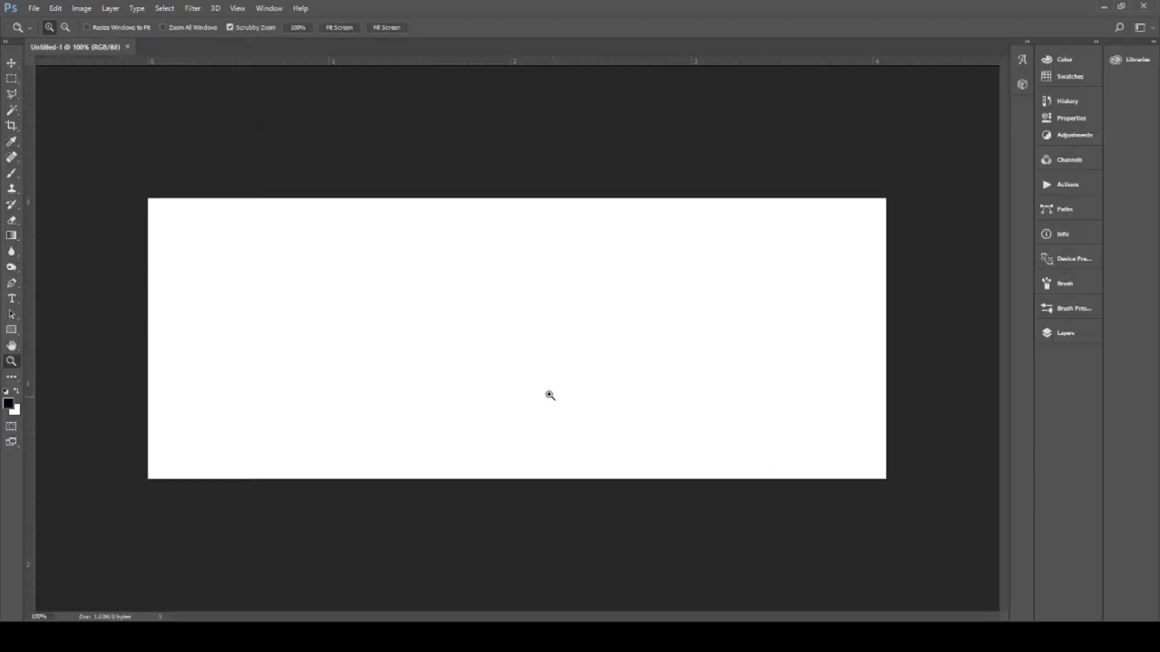
- Add vertical guides 197 px in from the left and right canvas edges
{"action": "left_click", "coordinate": [148, 197]}
{"action": "mouse_move", "coordinate": [30, 98]}
{"action": "left_mouse_down"}
{"action": "mouse_move", "coordinate": [252, 158]}
{"action": "mouse_move", "coordinate": [268, 148]}
{"action": "left_mouse_up"}
{"action": "left_click", "coordinate": [900, 172]}
{"action": "left_click_drag", "start_coordinate": [53, 134], "coordinate": [767, 267]}
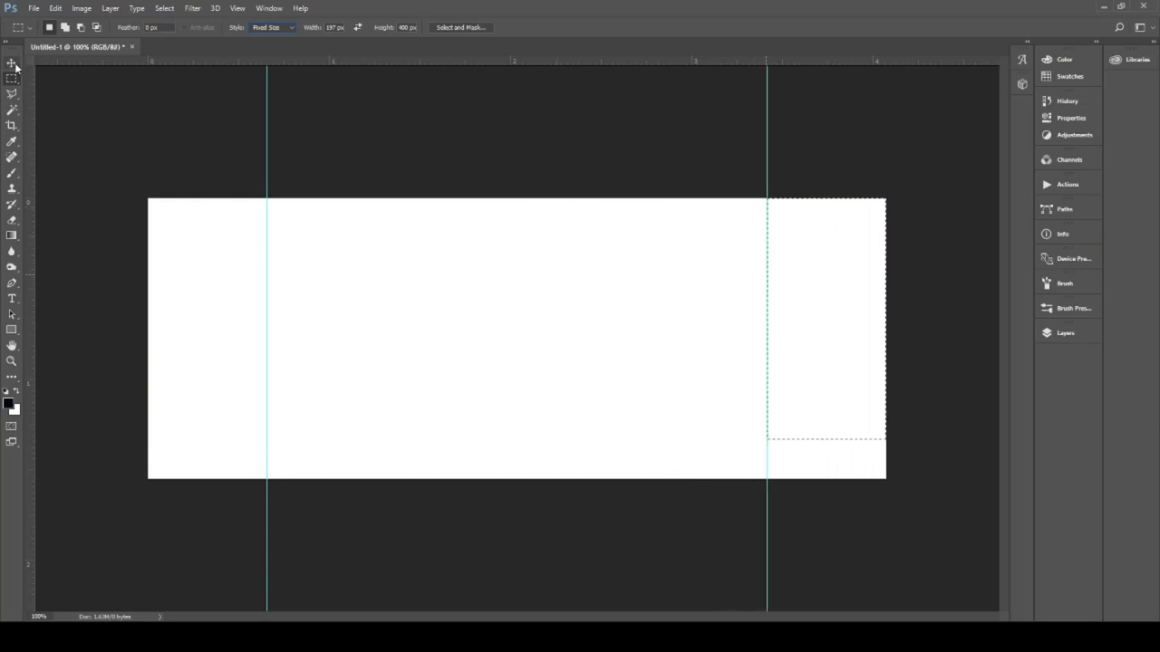
- Add guides along the top, bottom, left and right canvas edges and clear the margin selection
{"action": "left_click_drag", "start_coordinate": [47, 59], "coordinate": [136, 198]}
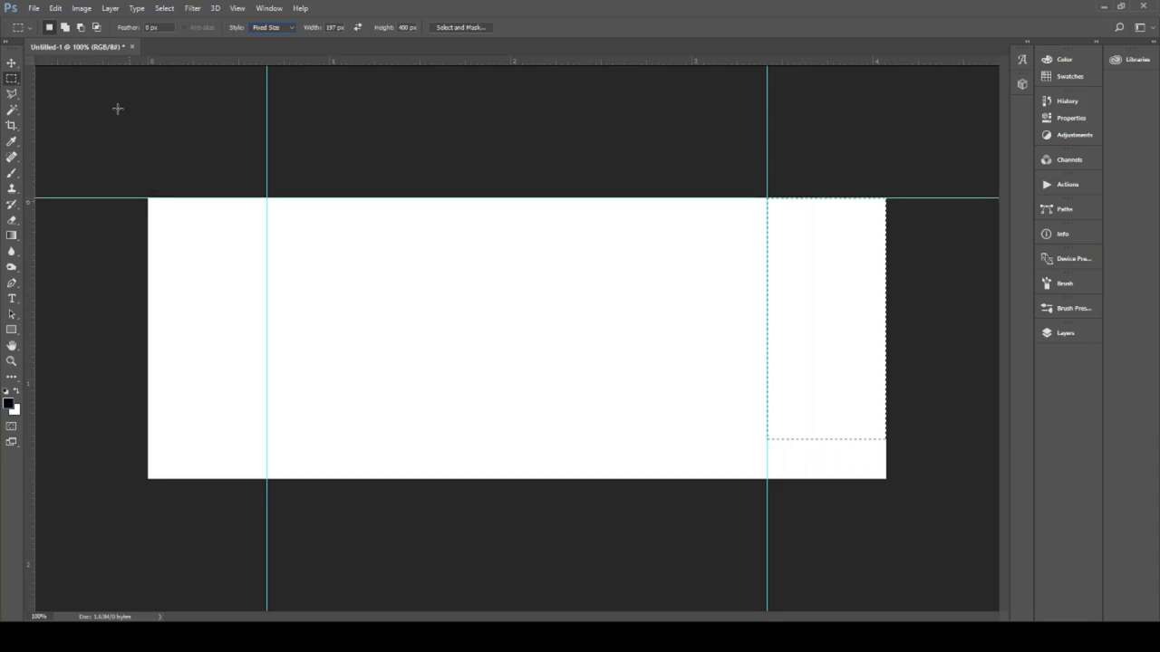
{"action": "mouse_move", "coordinate": [116, 62]}
{"action": "left_mouse_down"}
{"action": "mouse_move", "coordinate": [198, 485]}
{"action": "mouse_move", "coordinate": [145, 478]}
{"action": "left_mouse_up"}
{"action": "mouse_move", "coordinate": [31, 106]}
{"action": "left_mouse_down"}
{"action": "mouse_move", "coordinate": [150, 173]}
{"action": "mouse_move", "coordinate": [57, 117]}
{"action": "mouse_move", "coordinate": [826, 231]}
{"action": "left_mouse_up"}
{"action": "mouse_move", "coordinate": [32, 227]}
{"action": "left_mouse_down"}
{"action": "mouse_move", "coordinate": [896, 226]}
{"action": "mouse_move", "coordinate": [886, 224]}
{"action": "left_mouse_up"}
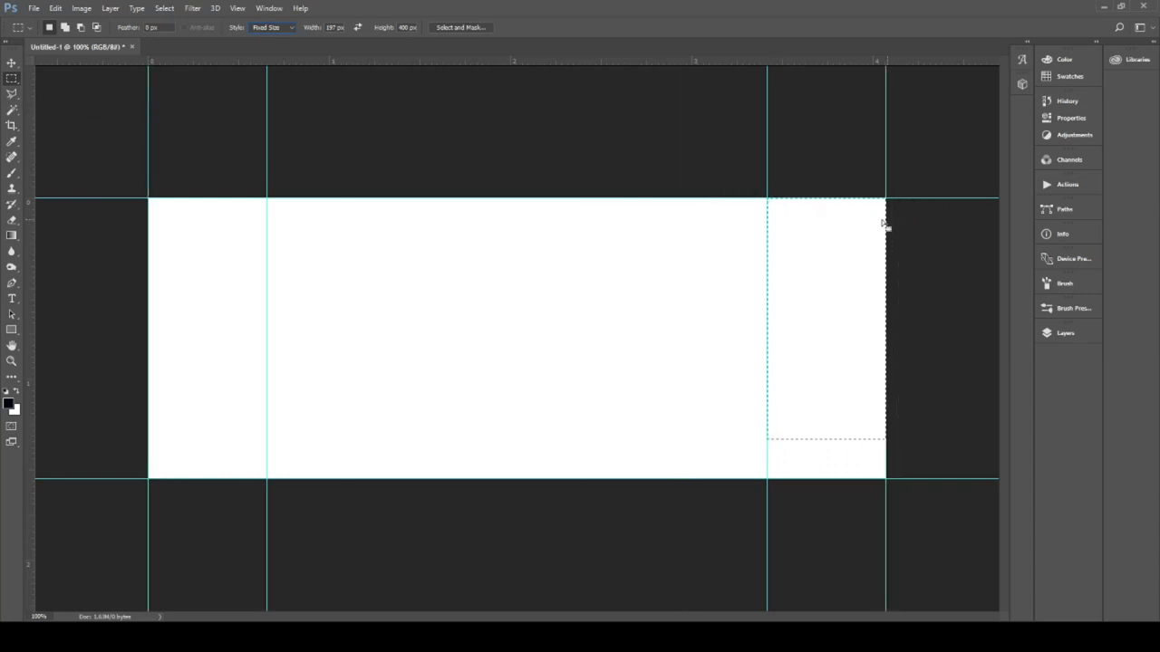
{"action": "key", "text": "ctrl+d"}
{"action": "left_click", "coordinate": [12, 63]}
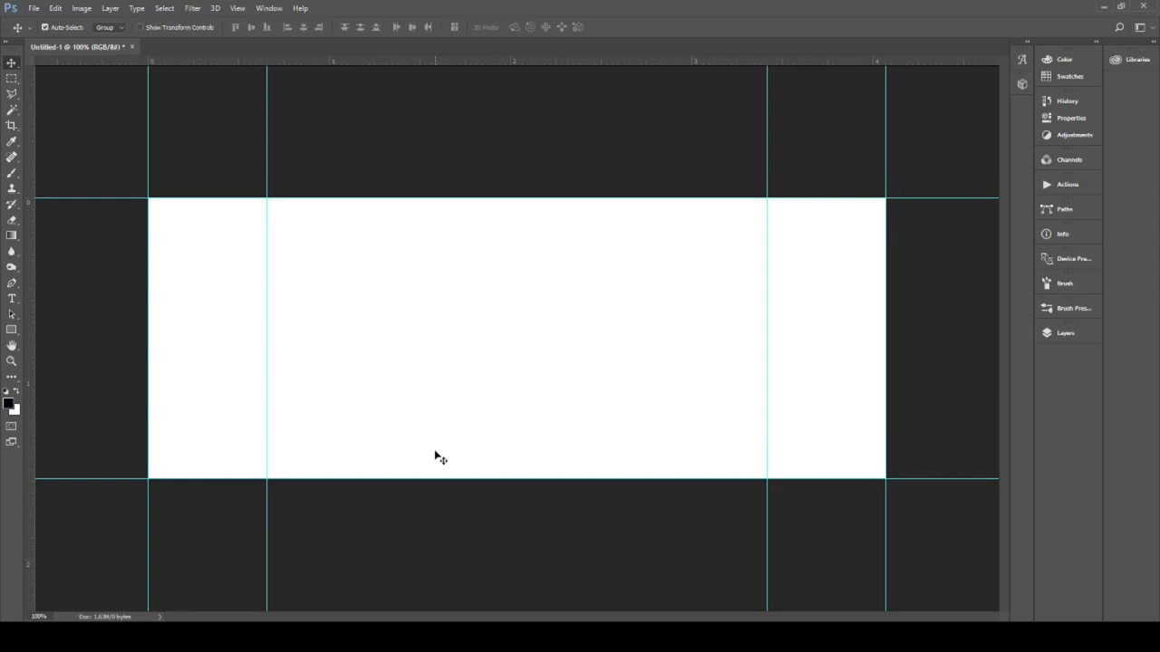
- Place the service-center-5 watch photo and scale it across the canvas
{"action": "key", "text": "alt+Tab"}
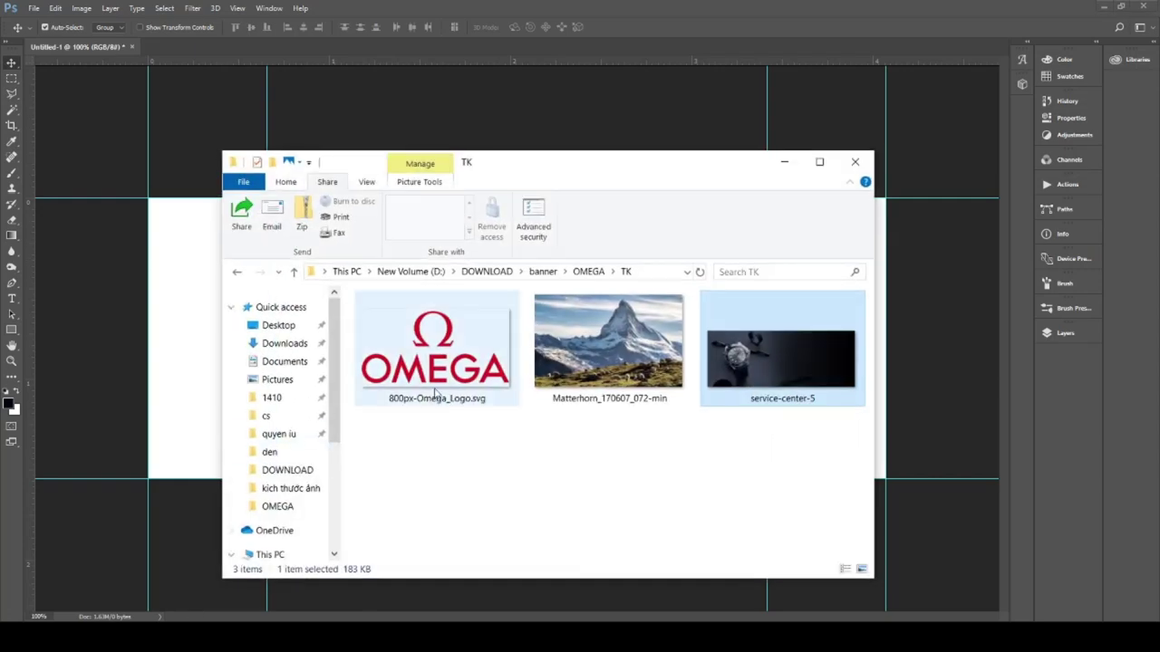
{"action": "left_click_drag", "start_coordinate": [768, 371], "coordinate": [166, 367]}
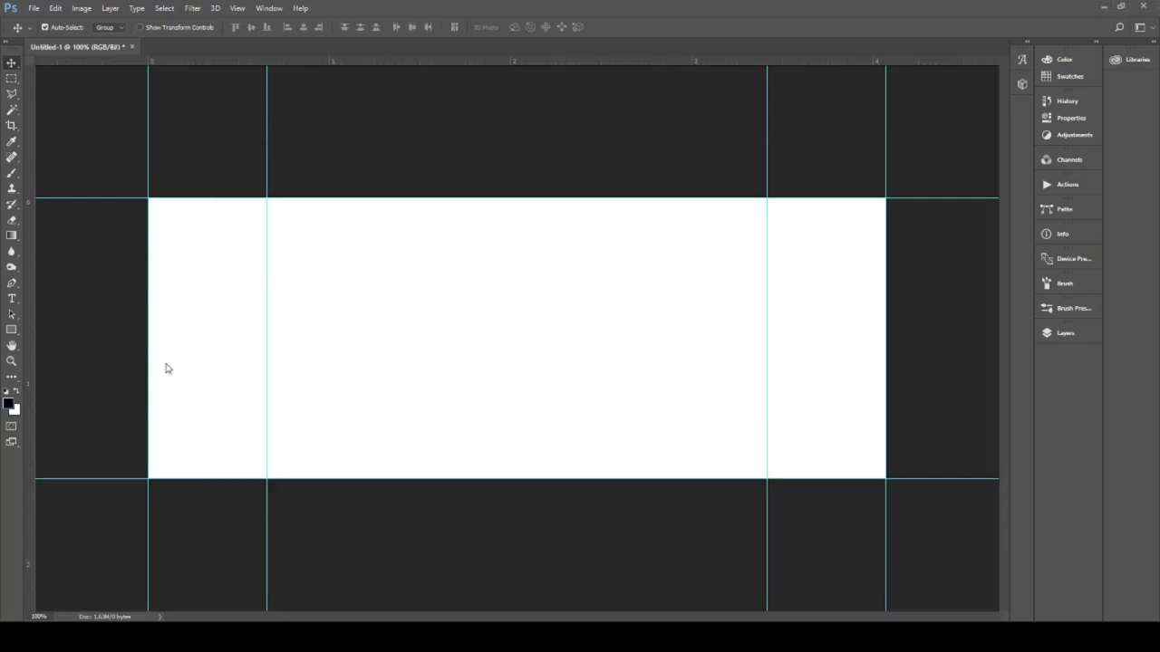
{"action": "left_click_drag", "start_coordinate": [223, 337], "coordinate": [218, 338]}
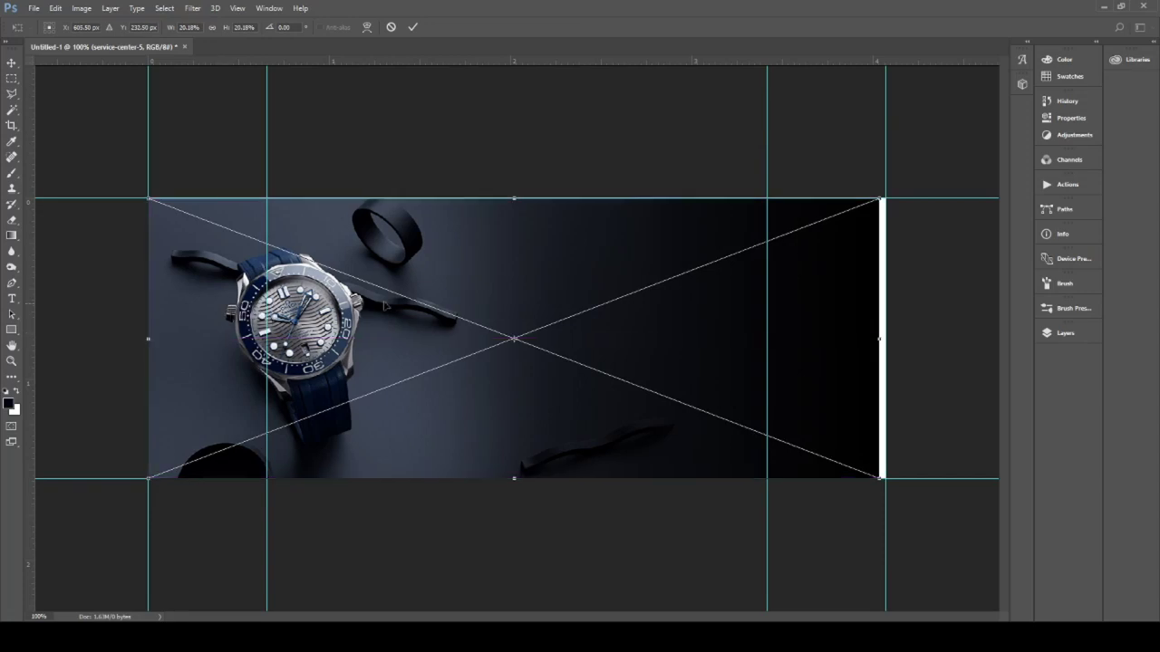
{"action": "left_click_drag", "start_coordinate": [883, 198], "coordinate": [887, 196]}
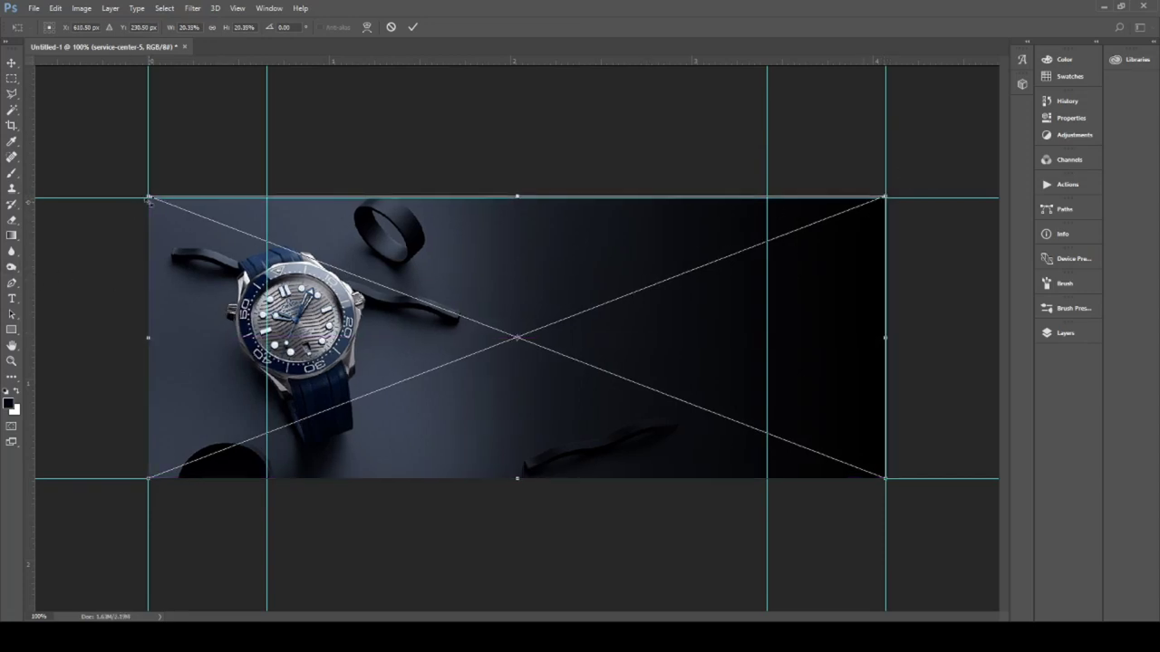
{"action": "mouse_move", "coordinate": [358, 270]}
{"action": "left_mouse_down"}
{"action": "mouse_move", "coordinate": [435, 263]}
{"action": "mouse_move", "coordinate": [398, 266]}
{"action": "left_mouse_up"}
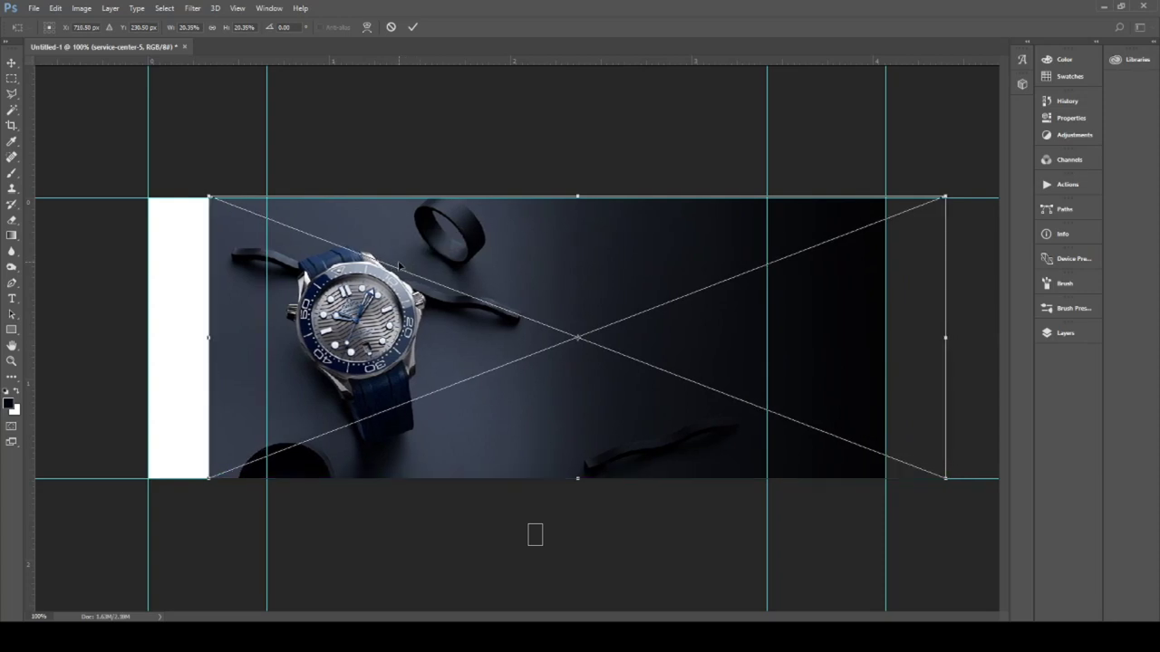
{"action": "key", "text": "Return"}
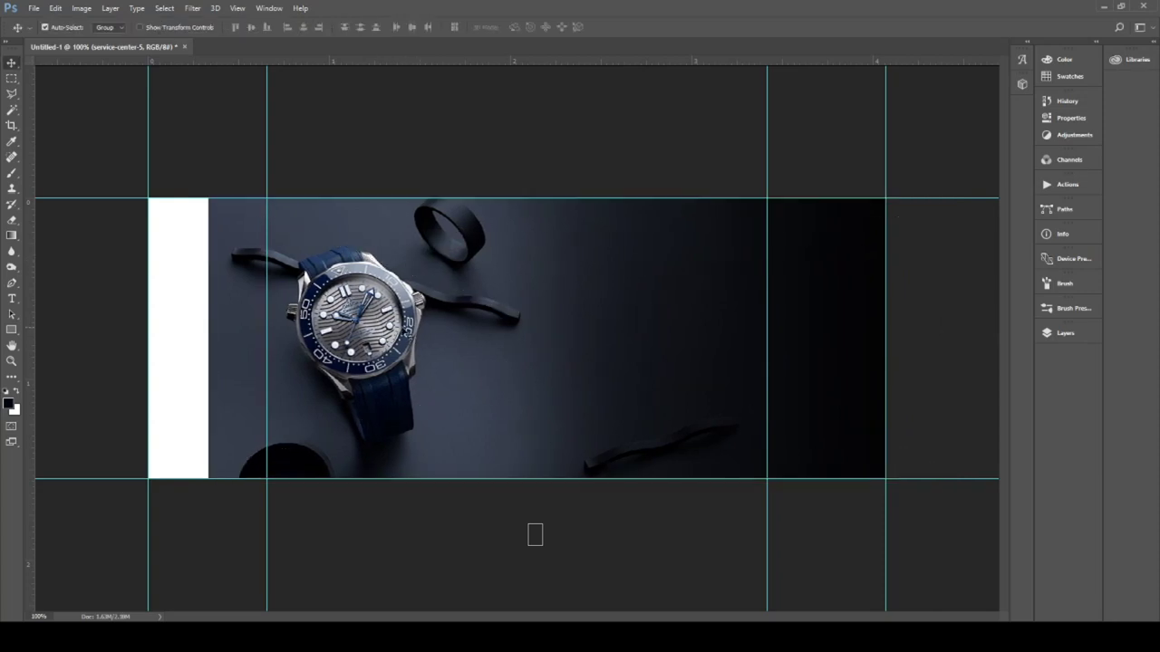
- Fine-tune the watch photo's position, leaving a thin white strip at the left
{"action": "key", "text": "ctrl+t"}
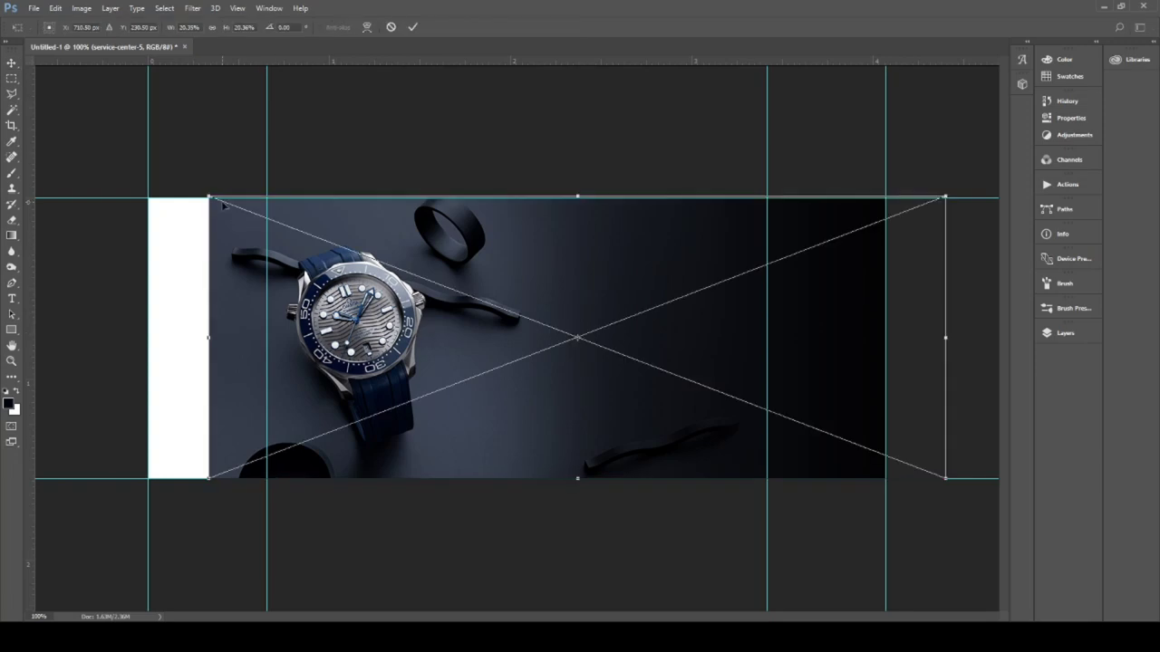
{"action": "left_click_drag", "start_coordinate": [215, 198], "coordinate": [218, 198]}
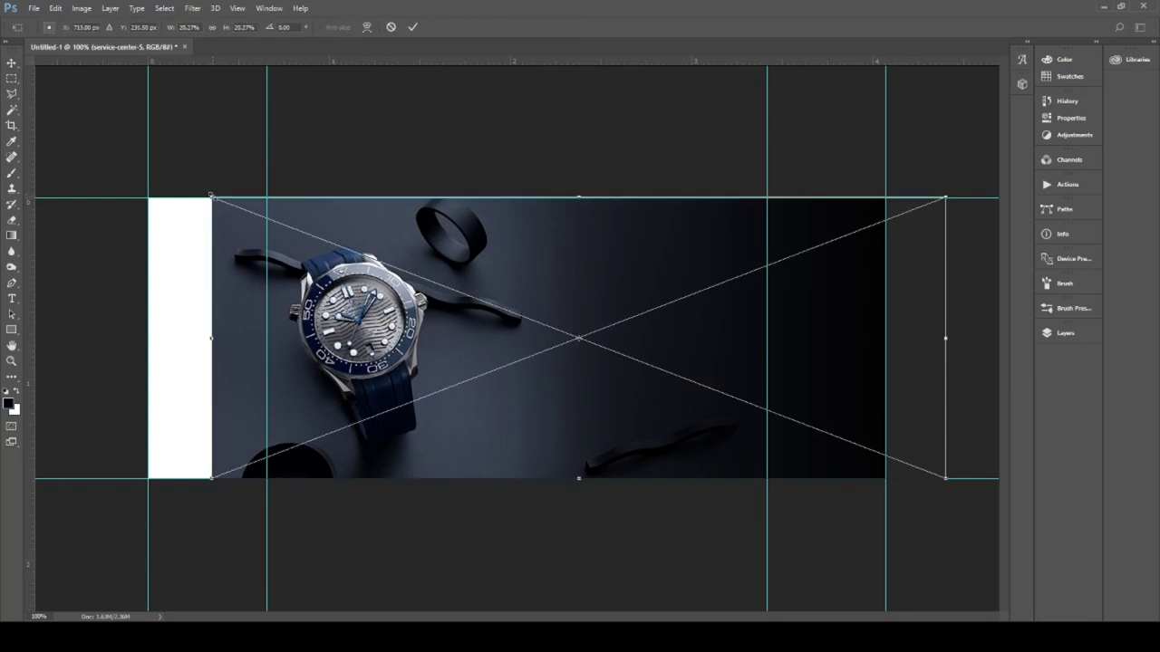
{"action": "key", "text": "Return"}
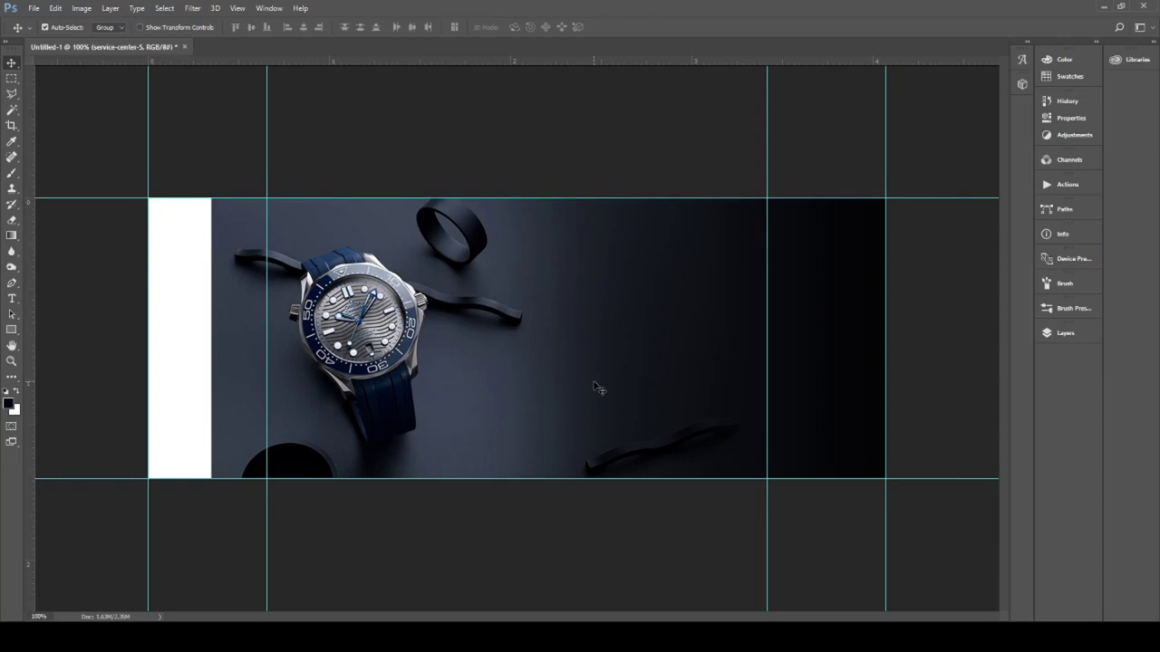
{"action": "left_click_drag", "start_coordinate": [595, 387], "coordinate": [589, 386]}
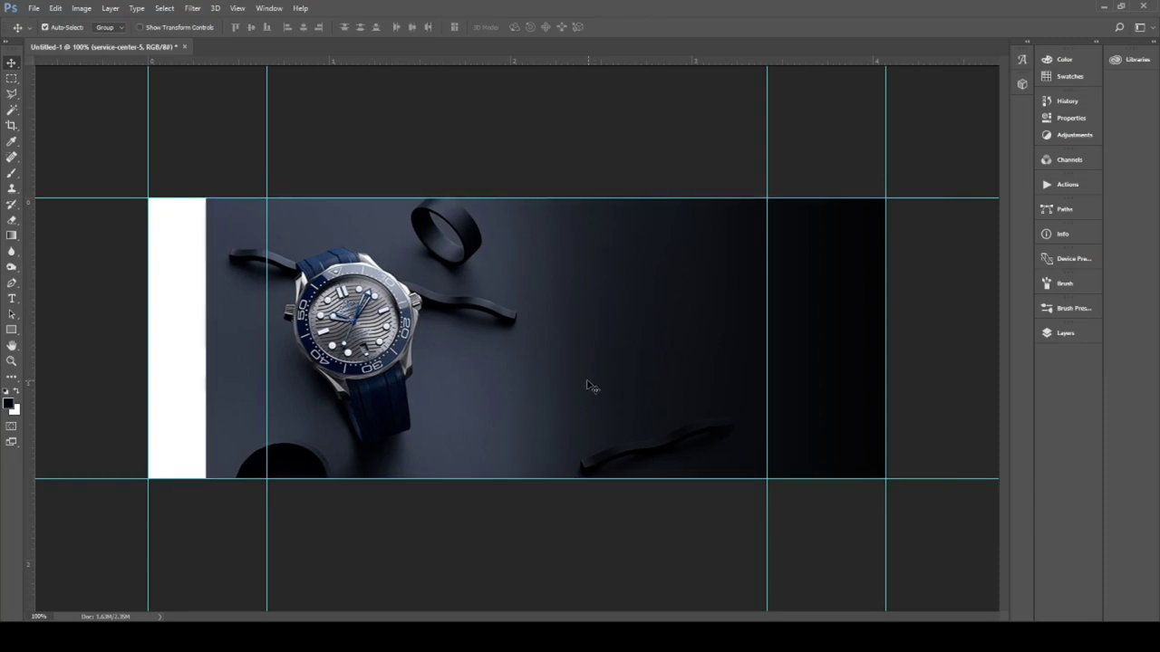
- Select a thin free-size strip at the watch photo's left edge on its layer
{"action": "key", "text": "m"}
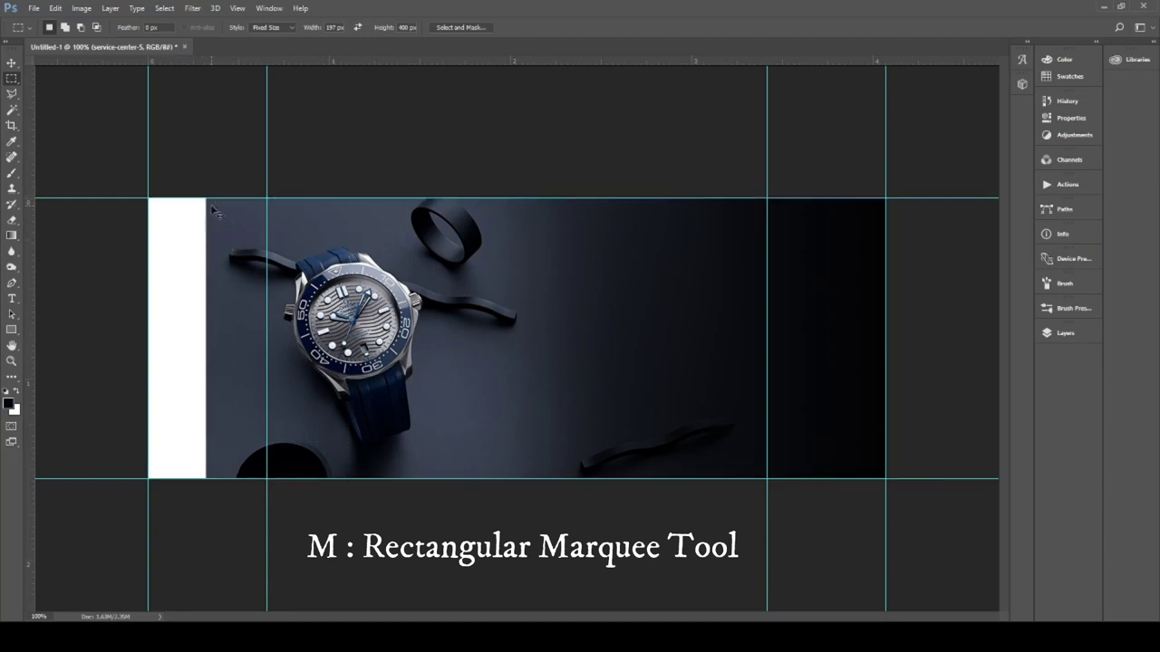
{"action": "left_click", "coordinate": [267, 28]}
{"action": "left_click", "coordinate": [266, 37]}
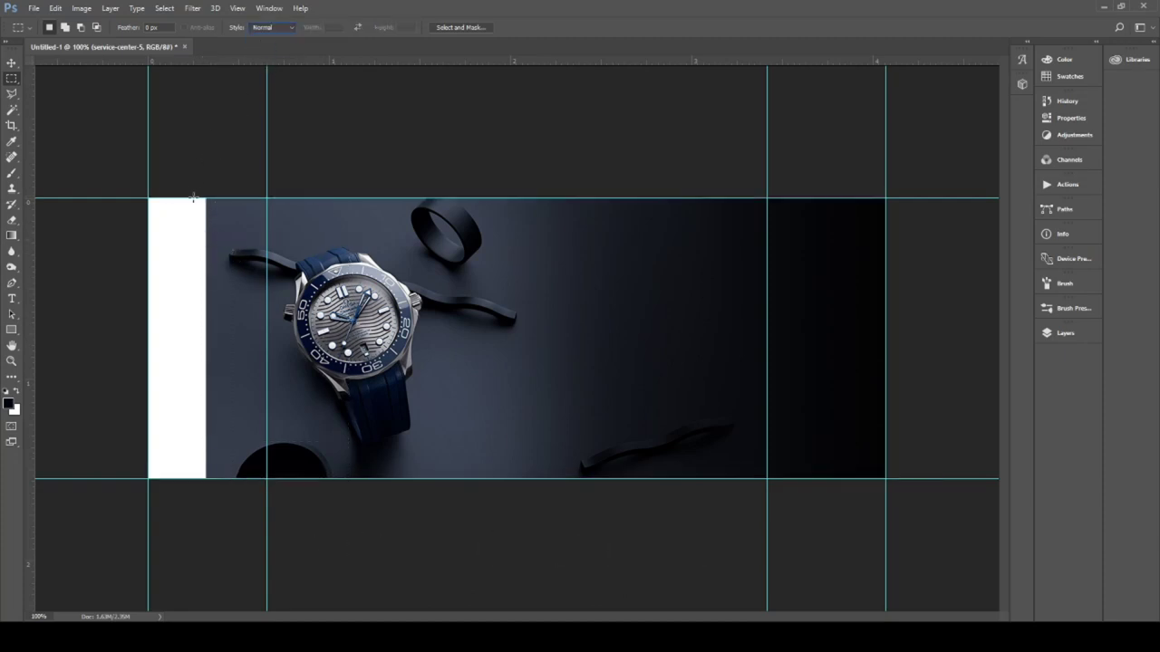
{"action": "left_click_drag", "start_coordinate": [206, 198], "coordinate": [223, 510]}
{"action": "left_click", "coordinate": [1064, 332]}
{"action": "left_click", "coordinate": [984, 405]}
{"action": "left_click", "coordinate": [978, 391]}
- Copy the strip to a new layer and stretch it left over the white gap
{"action": "key", "text": "ctrl+j"}
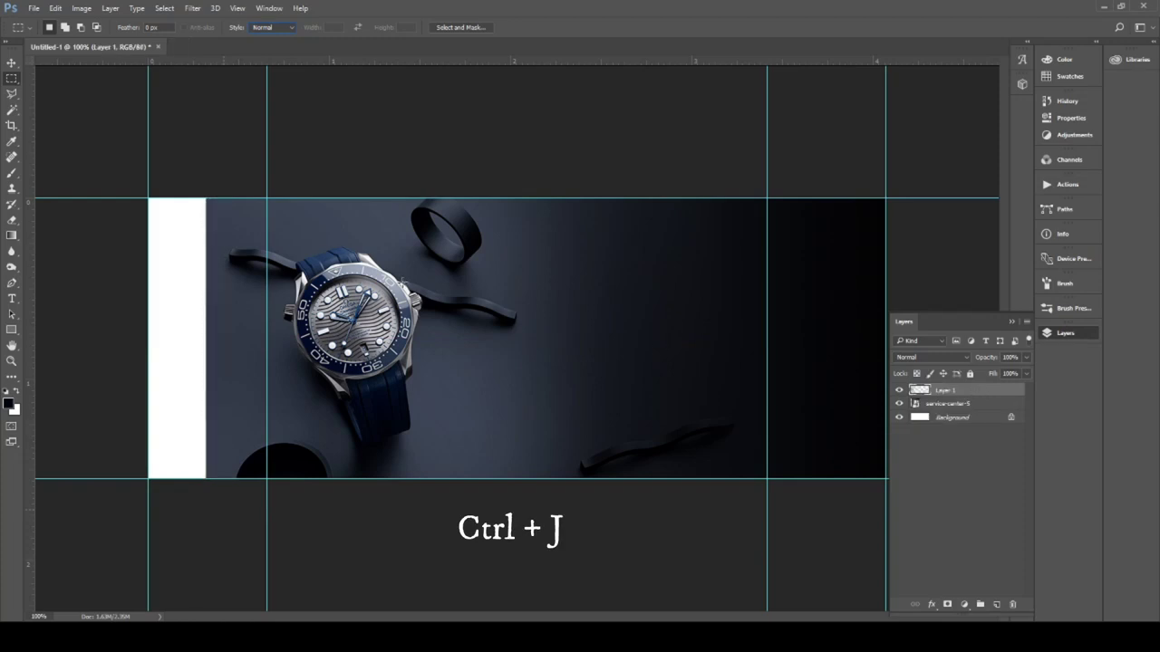
{"action": "key", "text": "ctrl+t"}
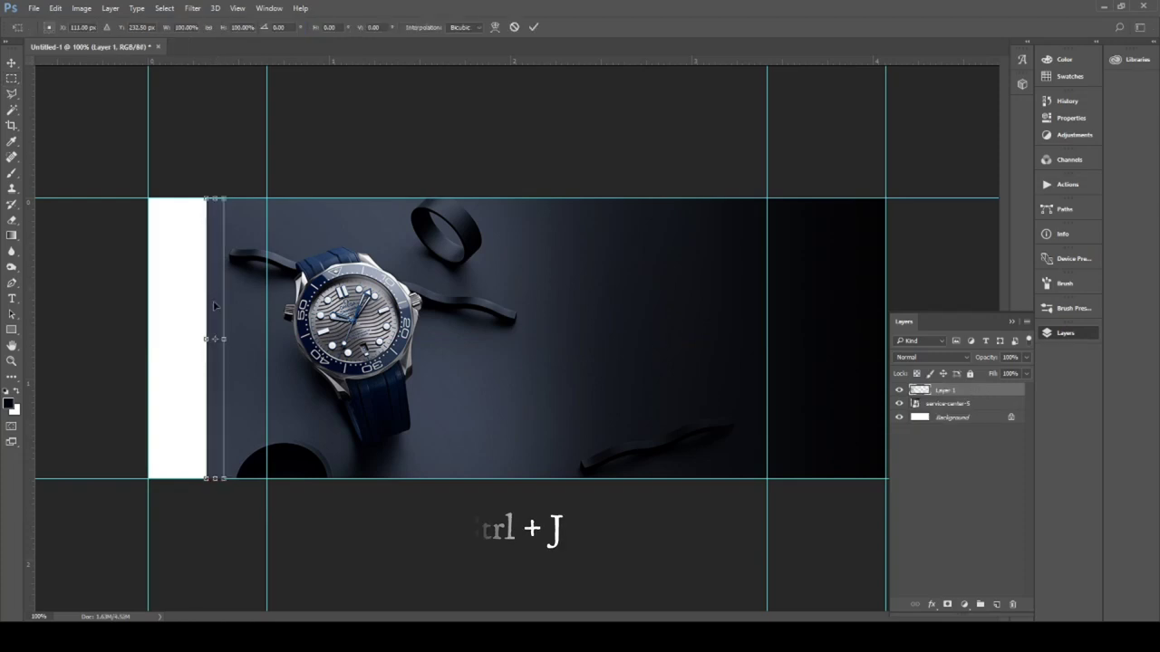
{"action": "left_click_drag", "start_coordinate": [204, 339], "coordinate": [149, 335]}
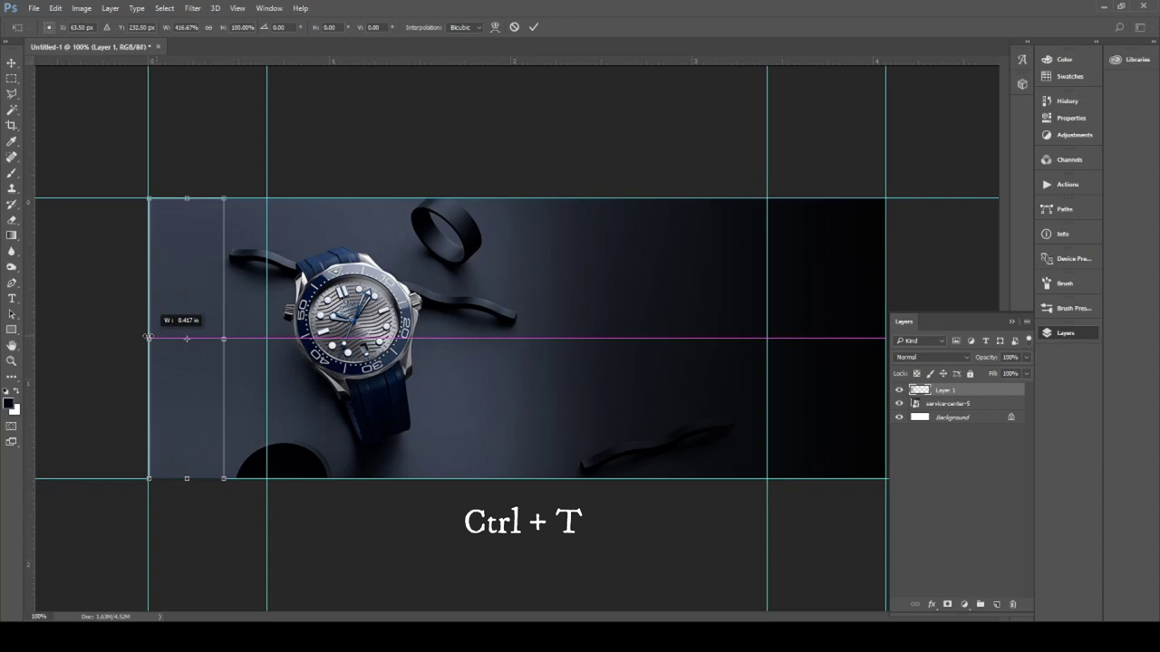
{"action": "key", "text": "Return"}
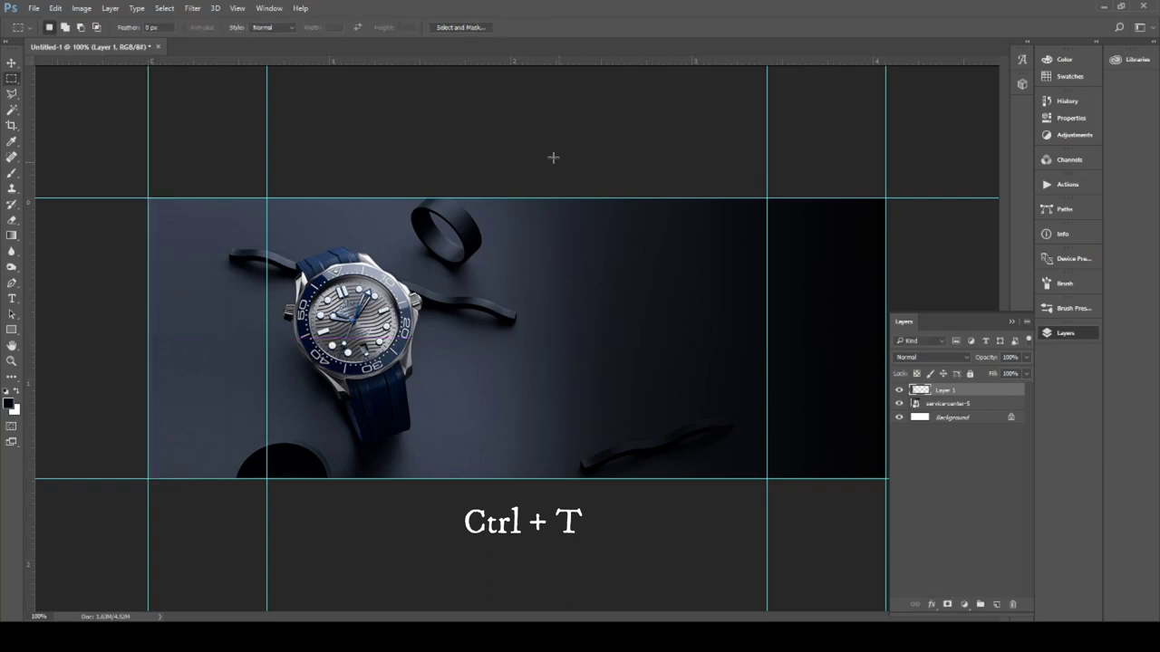
{"action": "key", "text": "v"}
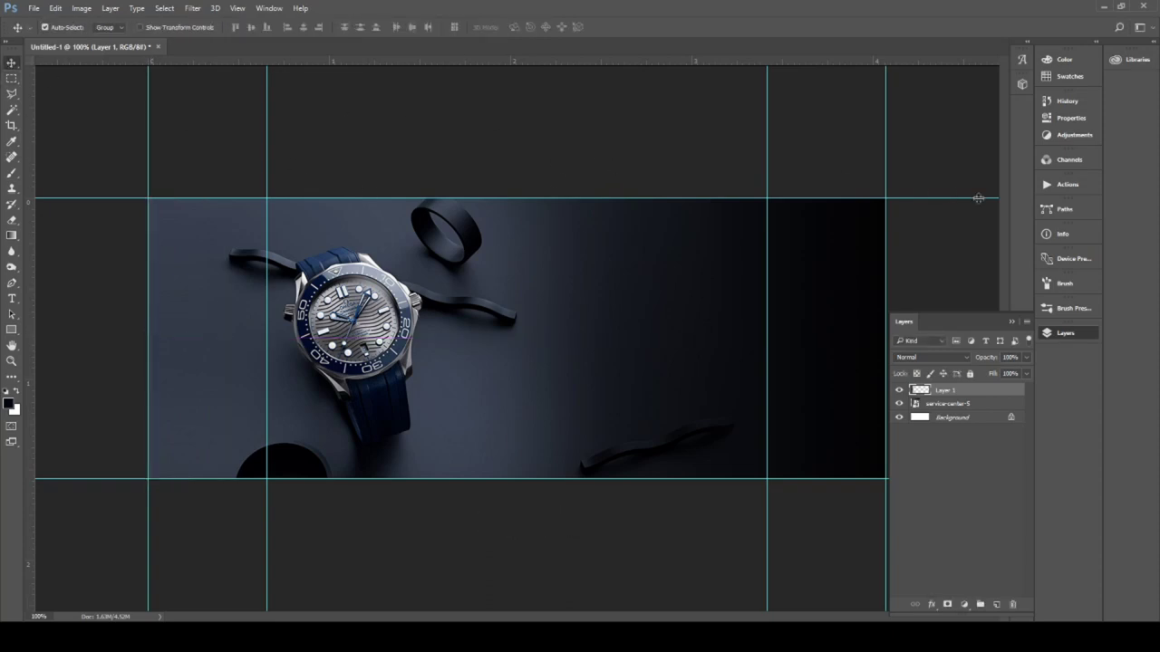
{"action": "left_click", "coordinate": [1012, 323]}
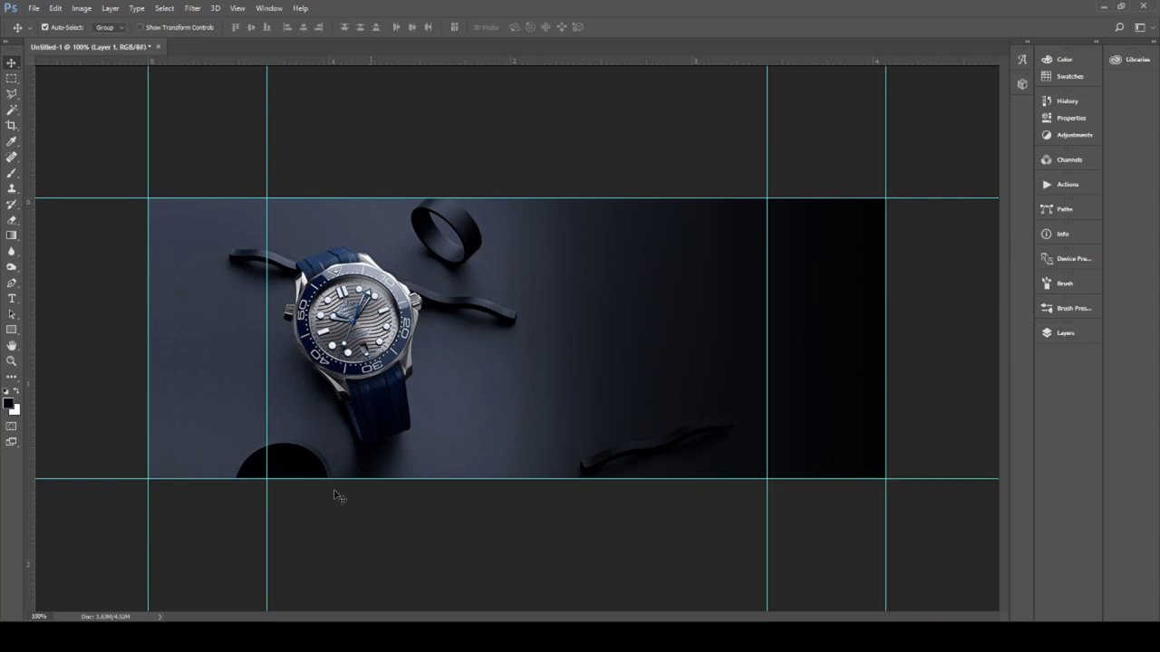
- Place the Matterhorn photo at the left edge and scale it up to cover the banner
{"action": "key", "text": "alt+Tab"}
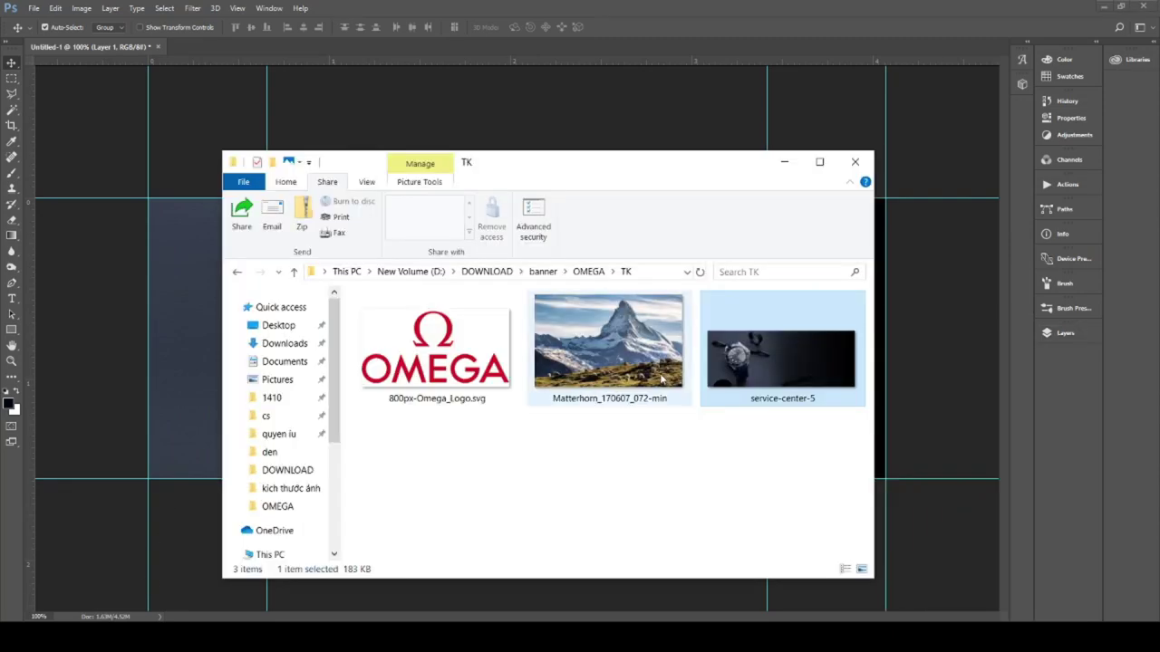
{"action": "left_click", "coordinate": [661, 379]}
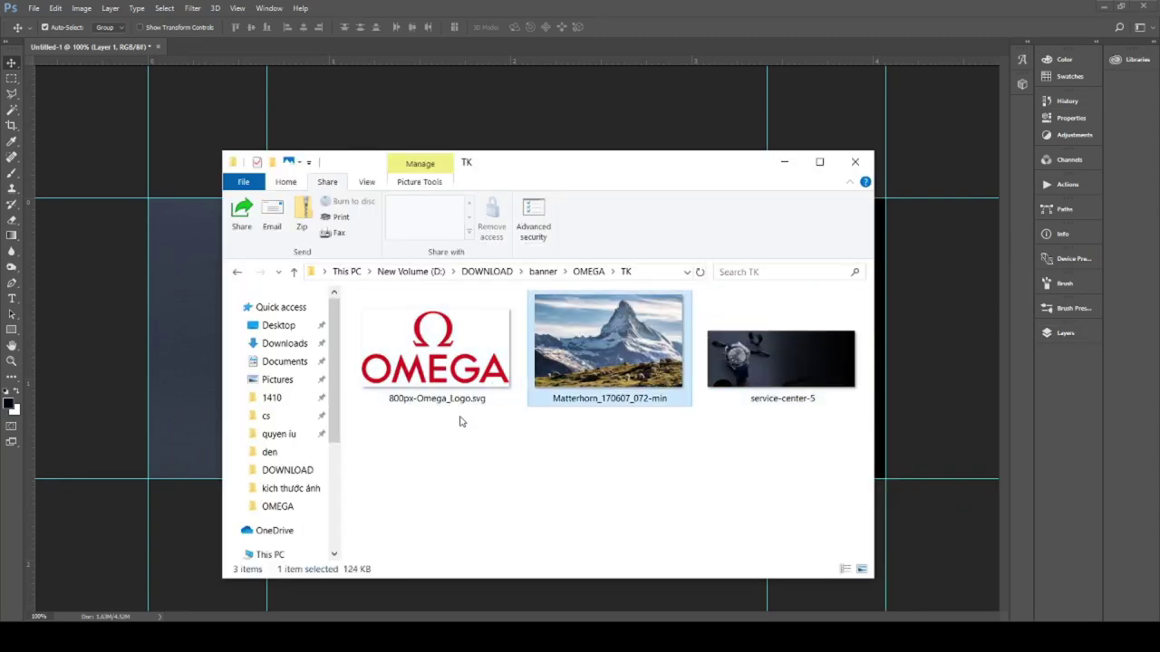
{"action": "left_click_drag", "start_coordinate": [202, 393], "coordinate": [204, 393]}
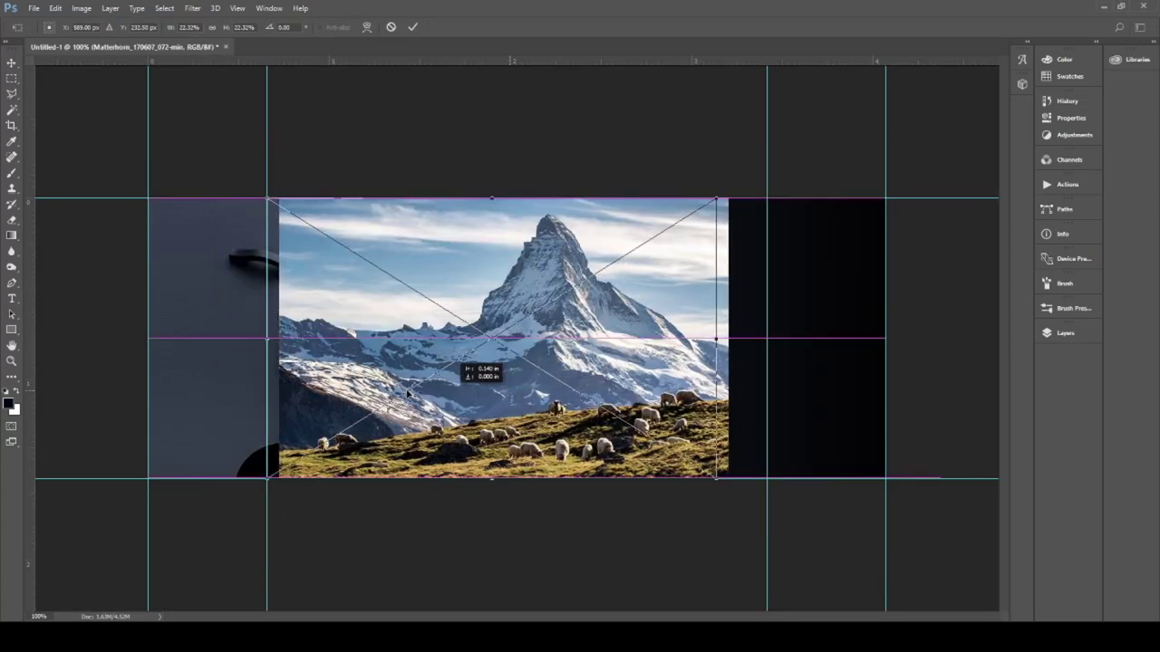
{"action": "left_click_drag", "start_coordinate": [510, 393], "coordinate": [365, 396]}
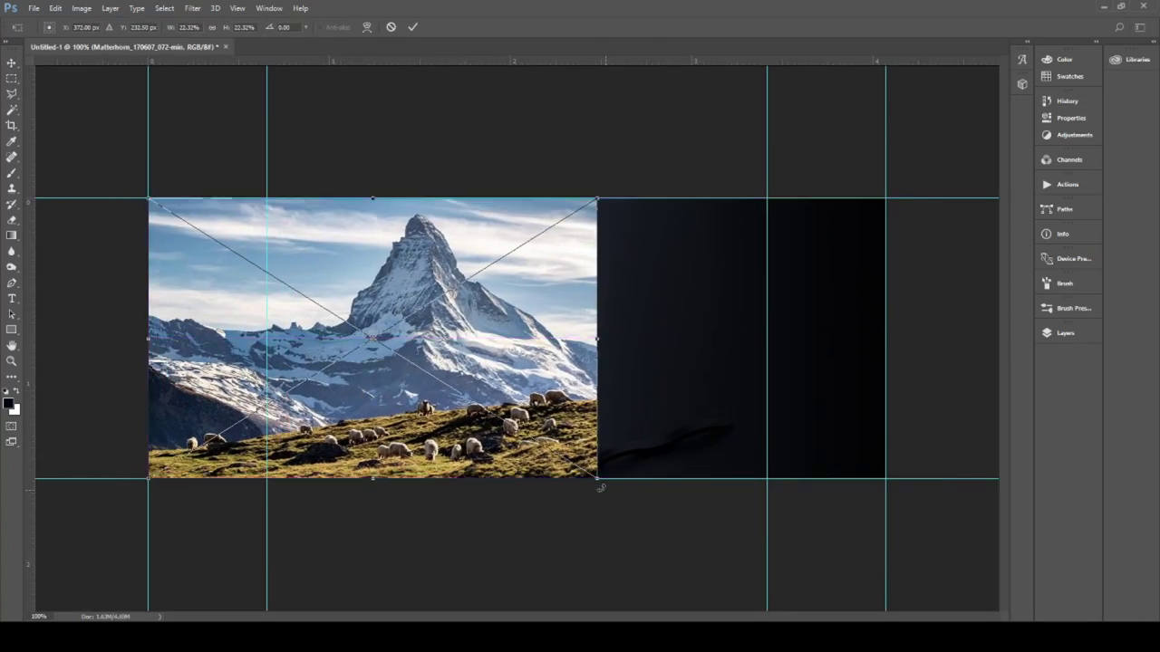
{"action": "left_click_drag", "start_coordinate": [596, 481], "coordinate": [913, 617]}
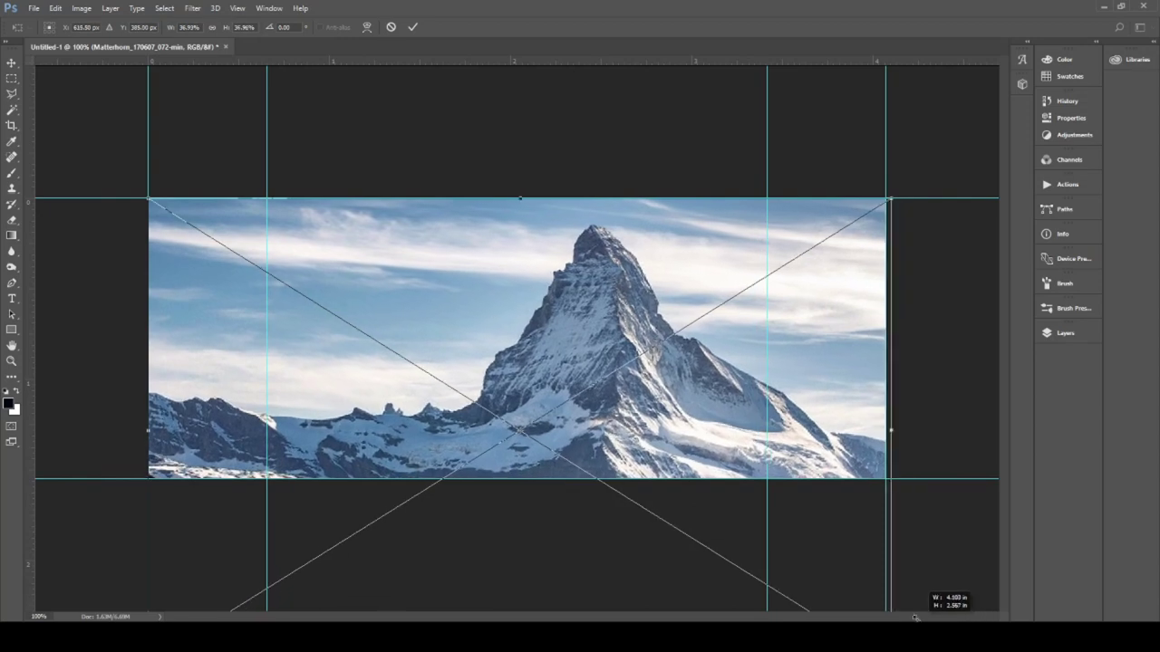
{"action": "key", "text": "Return"}
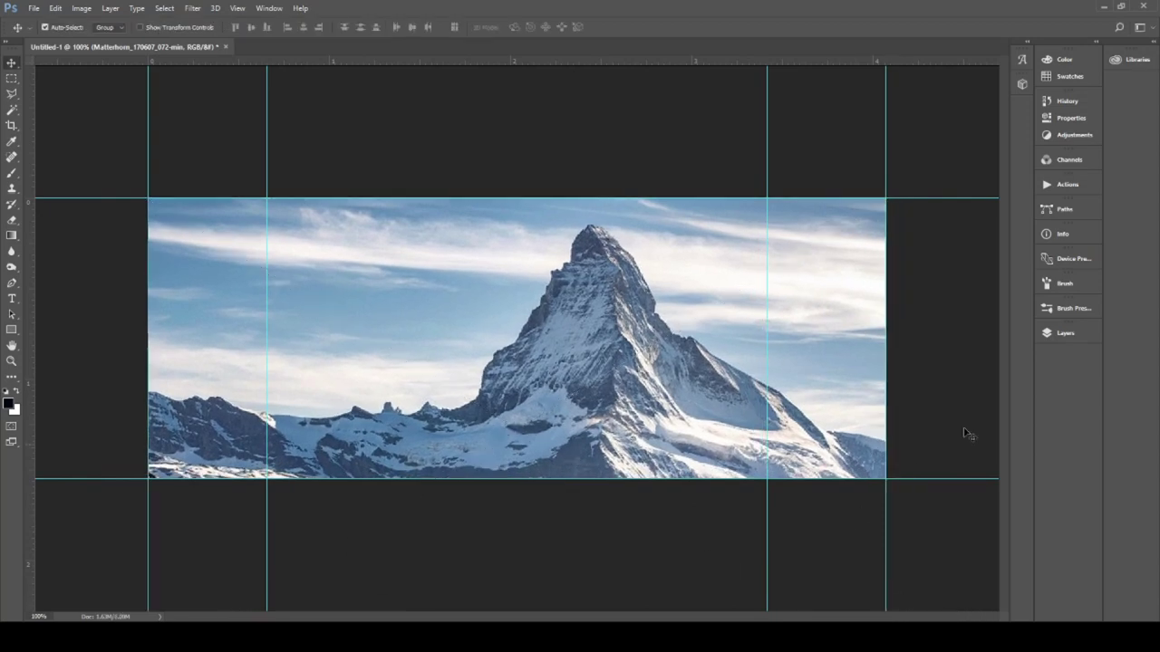
{"action": "left_click", "coordinate": [1066, 333]}
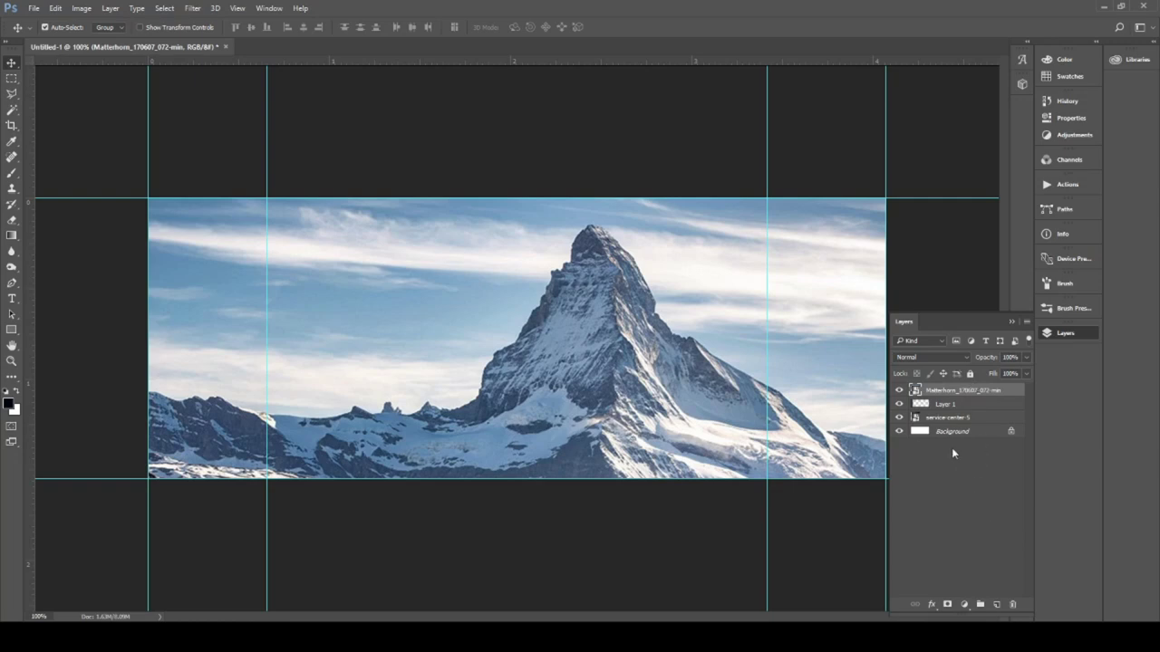
- Mask the Matterhorn layer and draw gradients fading it into the watch on the left
{"action": "left_click", "coordinate": [947, 605]}
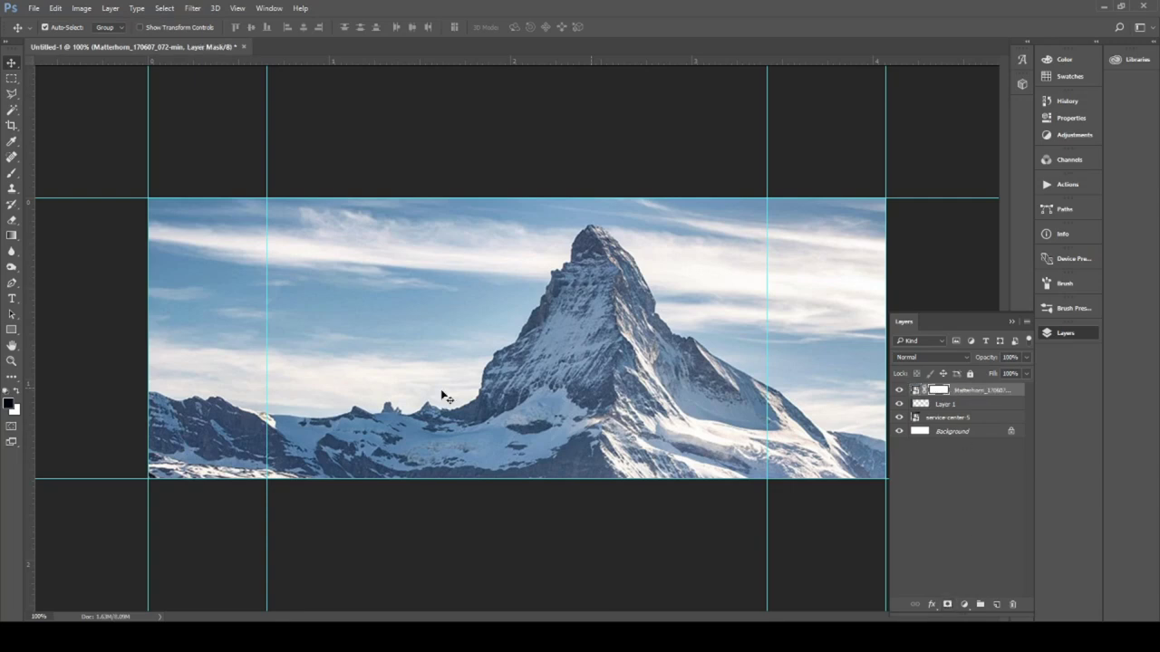
{"action": "left_click", "coordinate": [12, 236]}
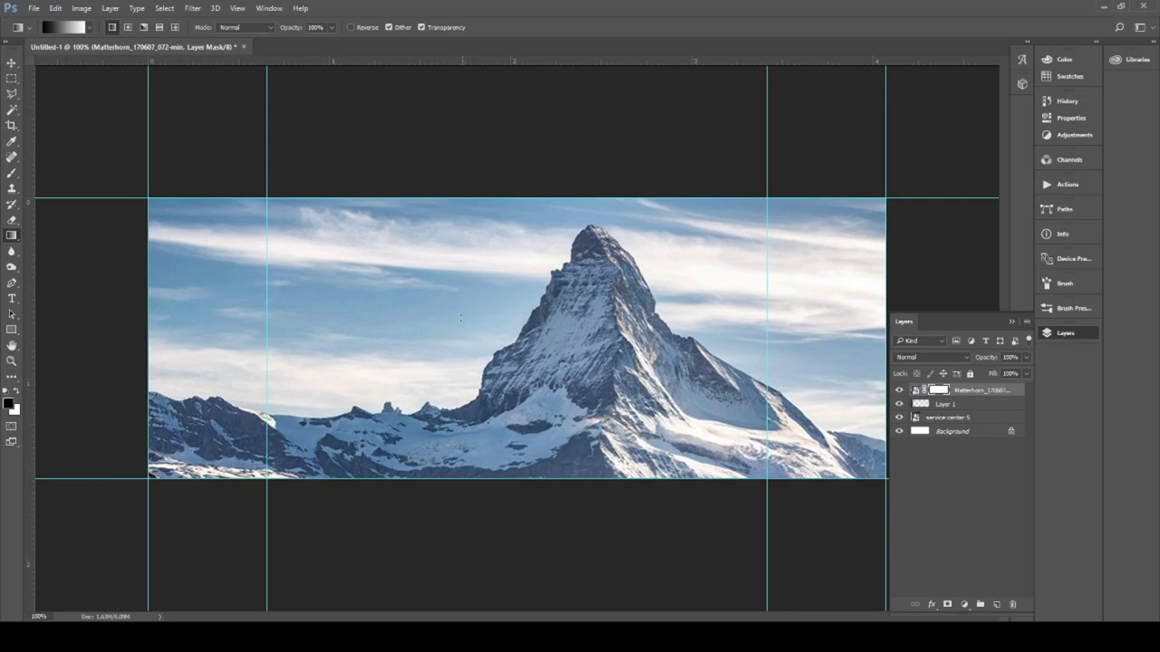
{"action": "left_click_drag", "start_coordinate": [303, 342], "coordinate": [753, 359]}
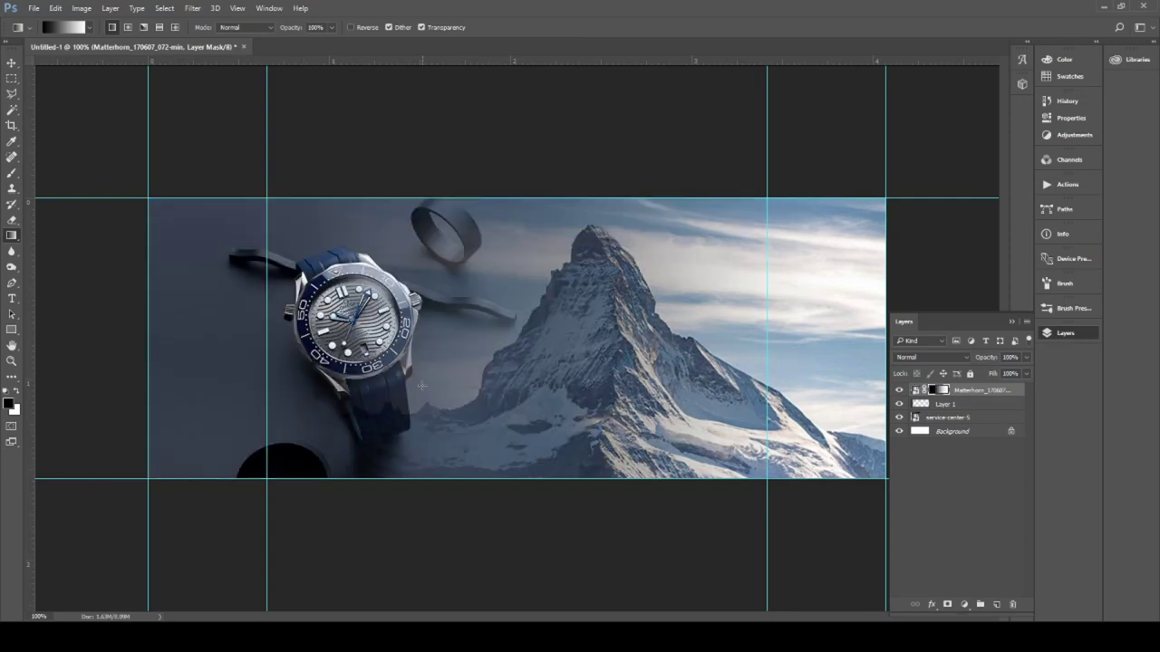
{"action": "left_click_drag", "start_coordinate": [389, 363], "coordinate": [716, 361]}
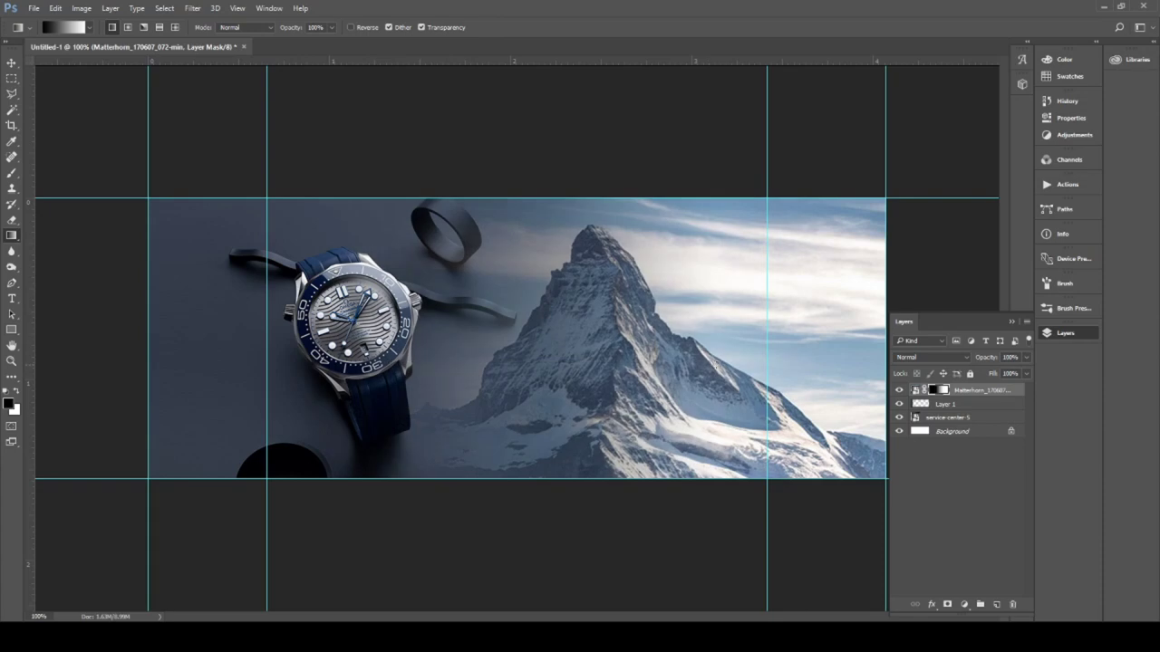
{"action": "left_click_drag", "start_coordinate": [420, 334], "coordinate": [734, 341]}
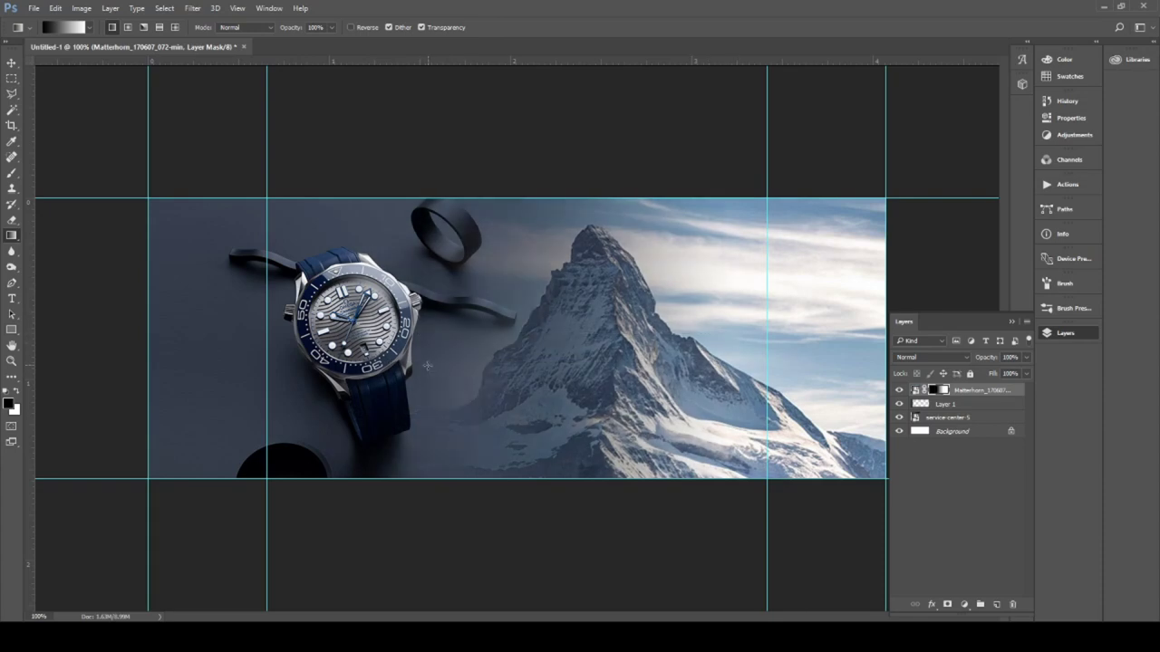
{"action": "left_click_drag", "start_coordinate": [427, 365], "coordinate": [711, 365]}
{"action": "left_click_drag", "start_coordinate": [357, 372], "coordinate": [707, 377]}
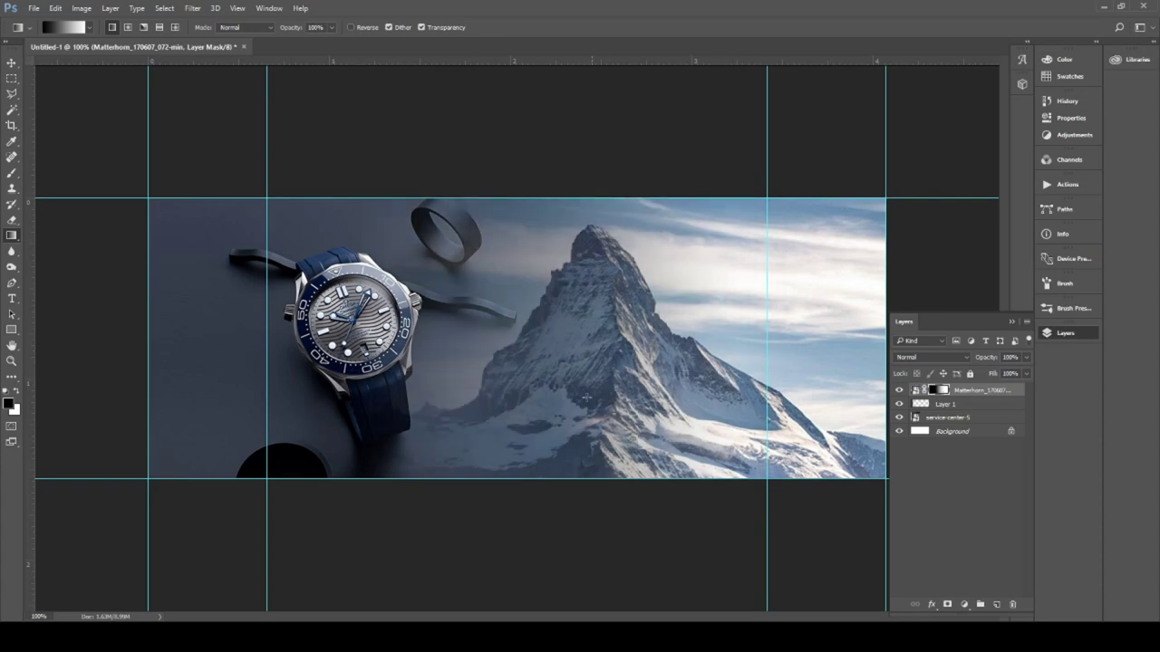
{"action": "left_click_drag", "start_coordinate": [392, 363], "coordinate": [715, 363]}
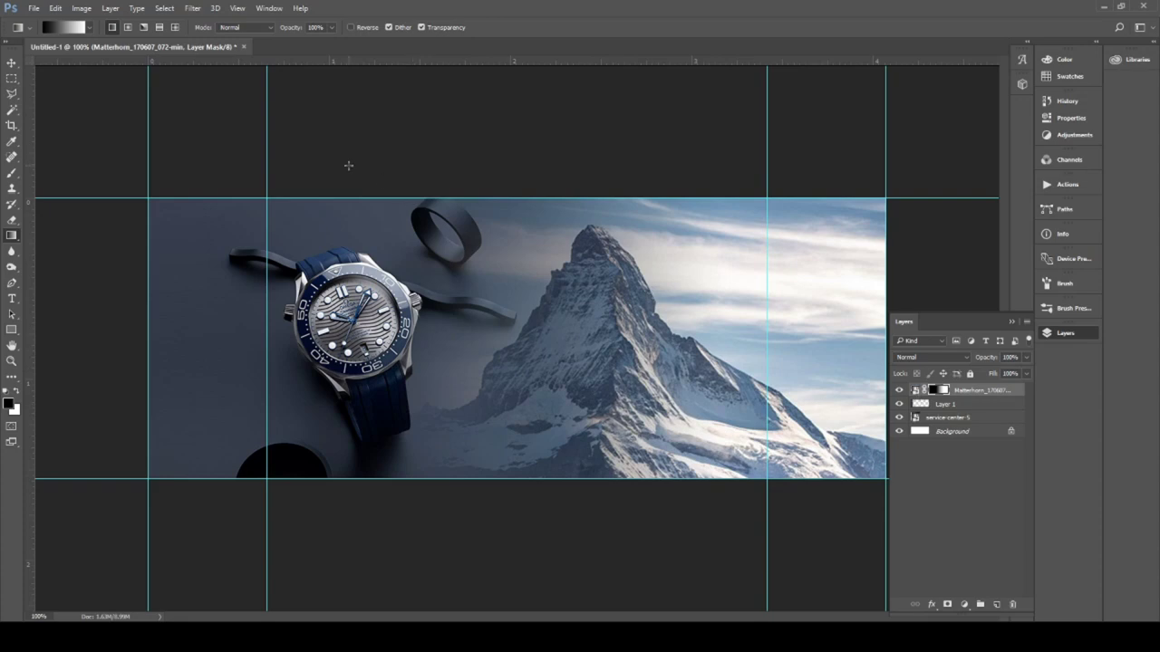
- Draw a closed Polygonal Lasso outline around the watch area
{"action": "key", "text": "t"}
{"action": "key", "text": "l"}
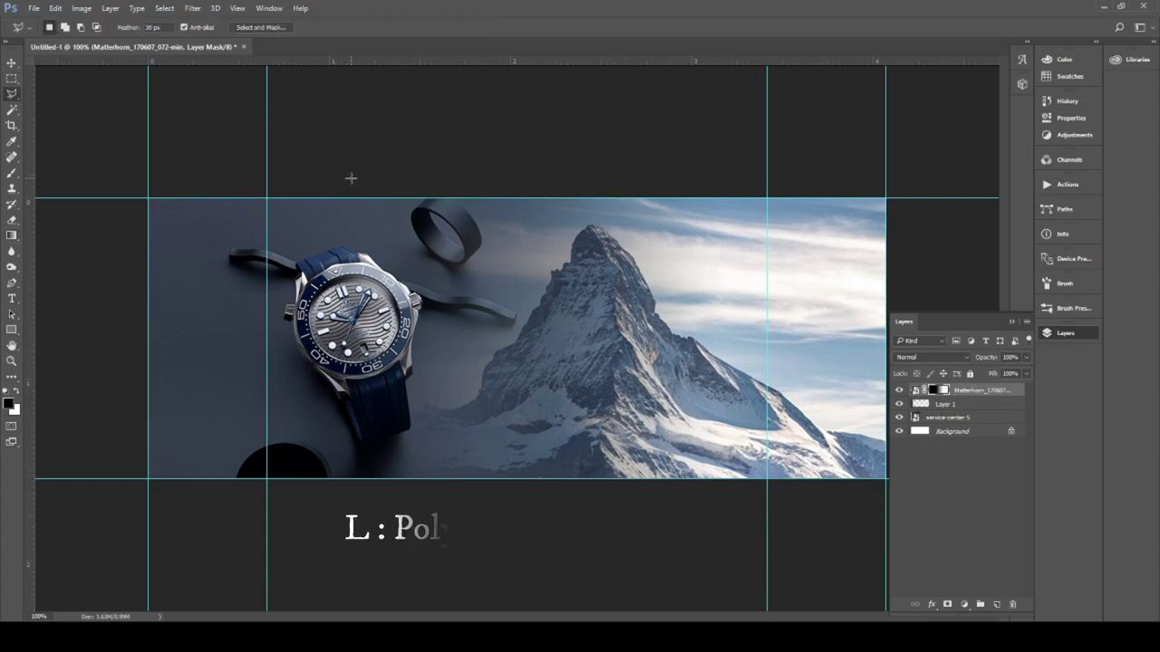
{"action": "left_click", "coordinate": [391, 197]}
{"action": "left_click", "coordinate": [470, 231]}
{"action": "left_click", "coordinate": [468, 312]}
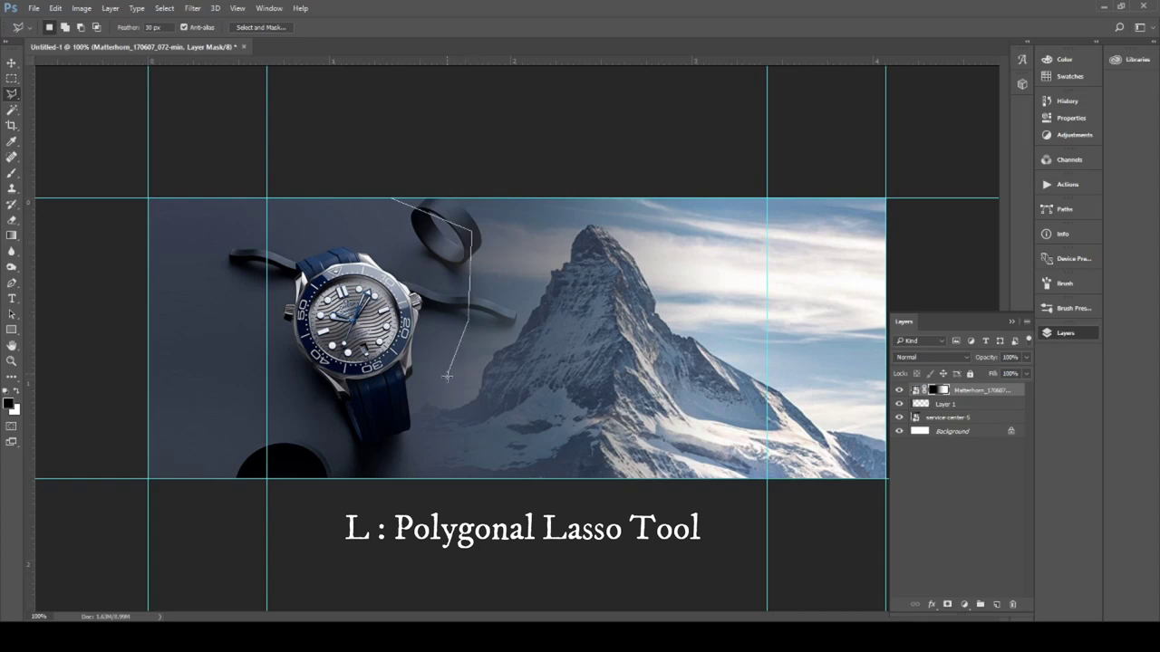
{"action": "left_click", "coordinate": [434, 399]}
{"action": "left_click", "coordinate": [434, 445]}
{"action": "left_click", "coordinate": [390, 498]}
{"action": "left_click", "coordinate": [222, 508]}
{"action": "left_click", "coordinate": [150, 292]}
{"action": "left_click", "coordinate": [351, 165]}
{"action": "left_click", "coordinate": [394, 205]}
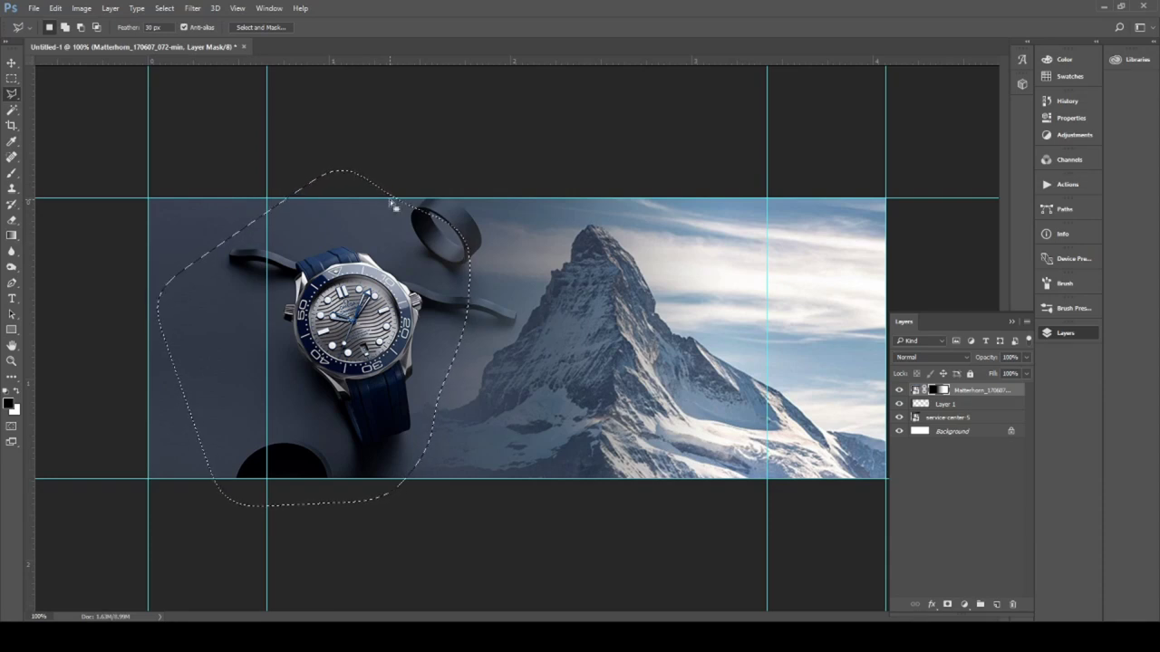
- Feather the watch-area selection by 30 pixels
{"action": "key", "text": "shift+F6"}
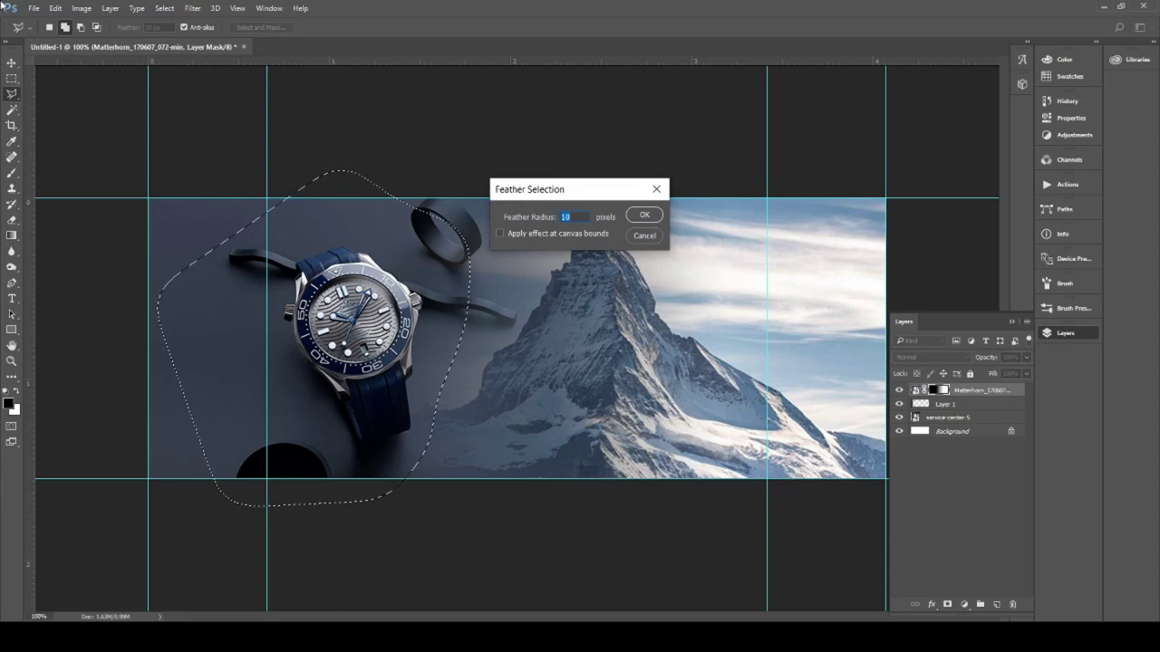
{"action": "type", "text": "30"}
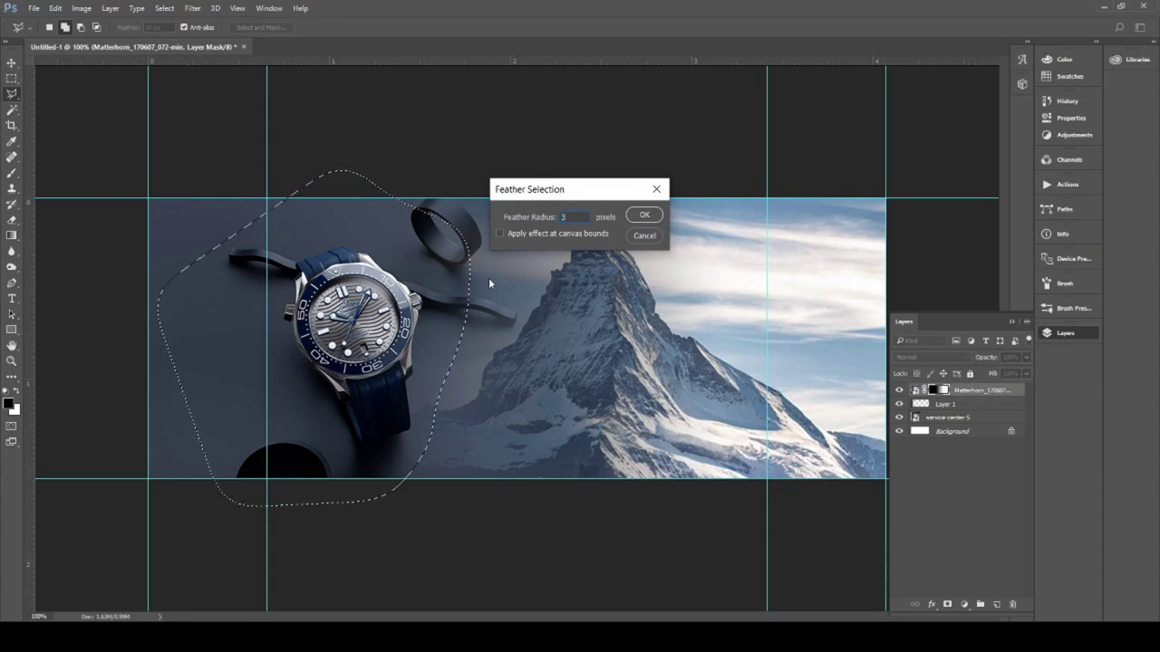
{"action": "left_click", "coordinate": [643, 215]}
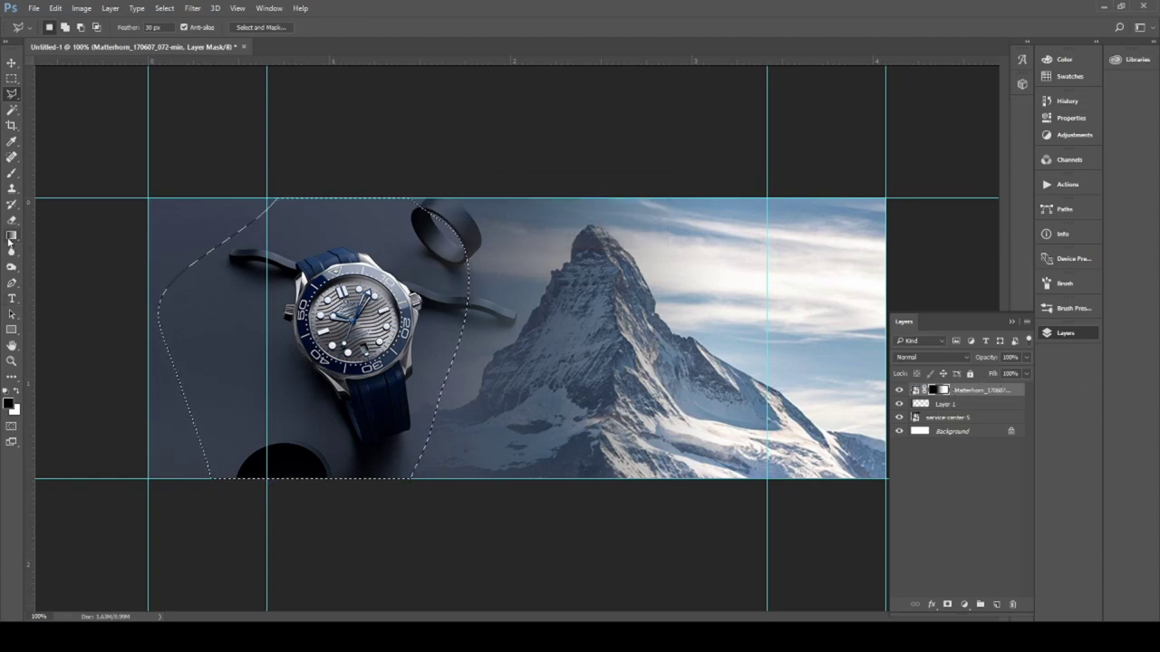
- Paint Bucket fill the watch-area selection on the Matterhorn layer, accepting rasterization
{"action": "right_click", "coordinate": [11, 236]}
{"action": "left_click", "coordinate": [73, 243]}
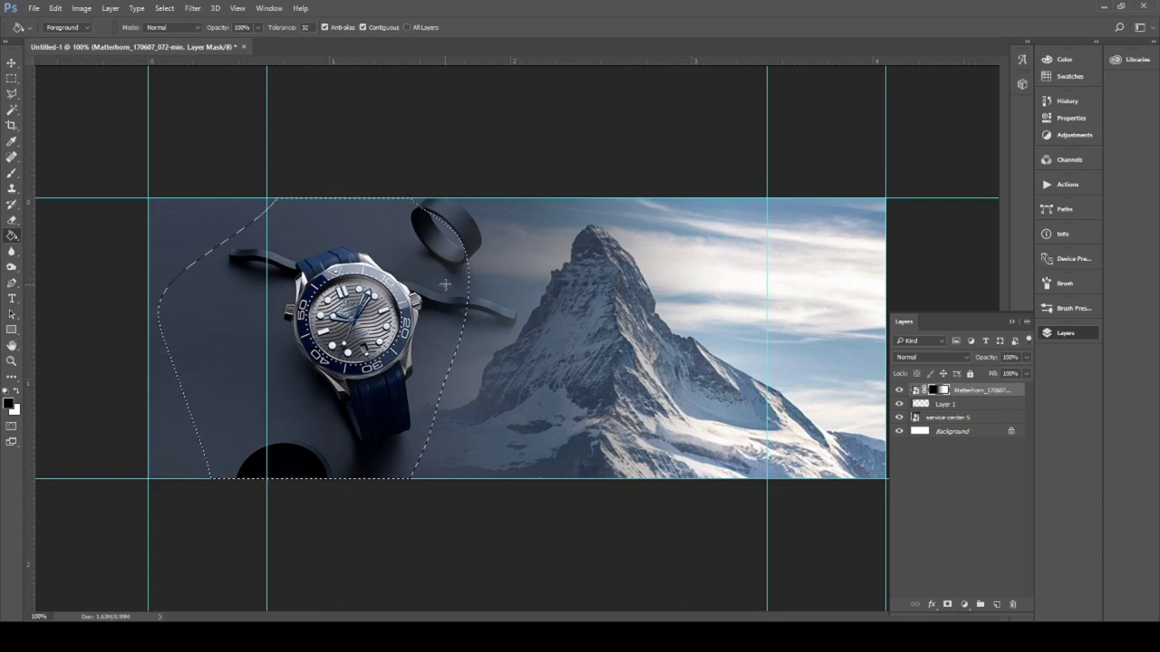
{"action": "left_click", "coordinate": [444, 284]}
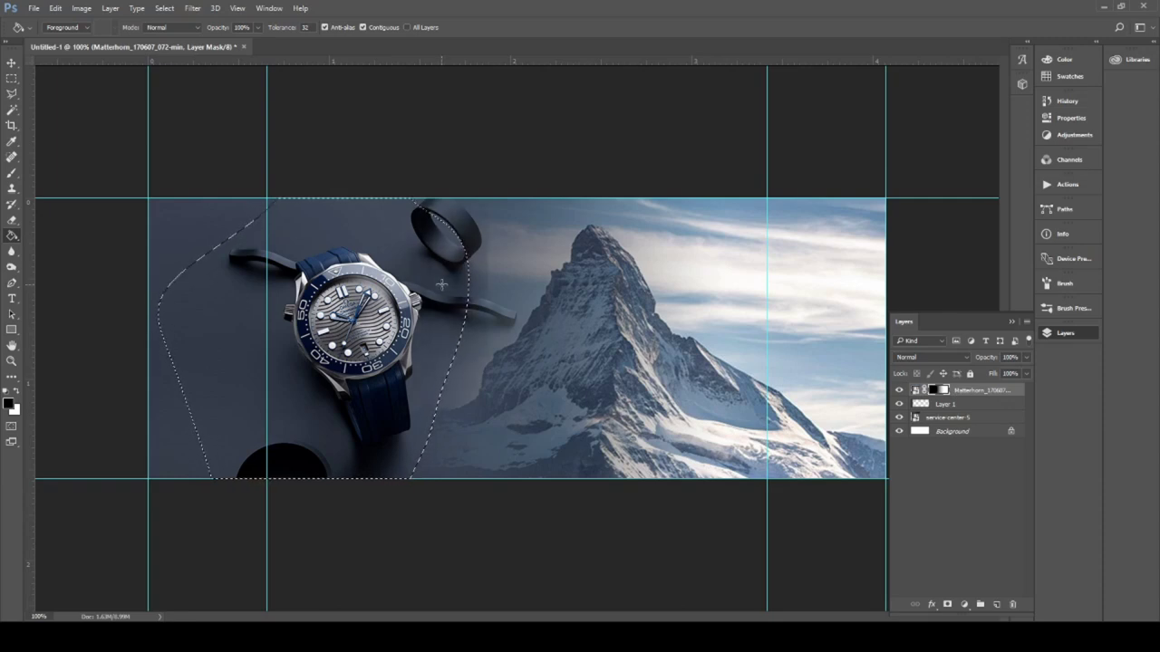
{"action": "key", "text": "ctrl+z"}
{"action": "left_click", "coordinate": [918, 390]}
{"action": "left_click", "coordinate": [447, 276]}
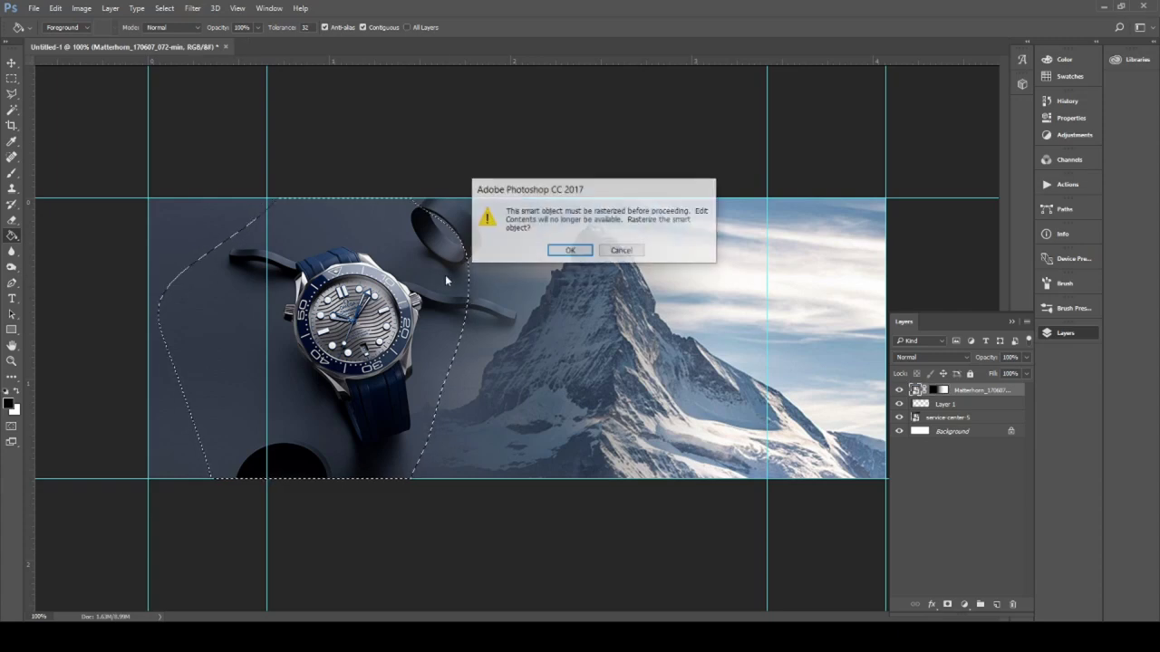
{"action": "left_click", "coordinate": [579, 257]}
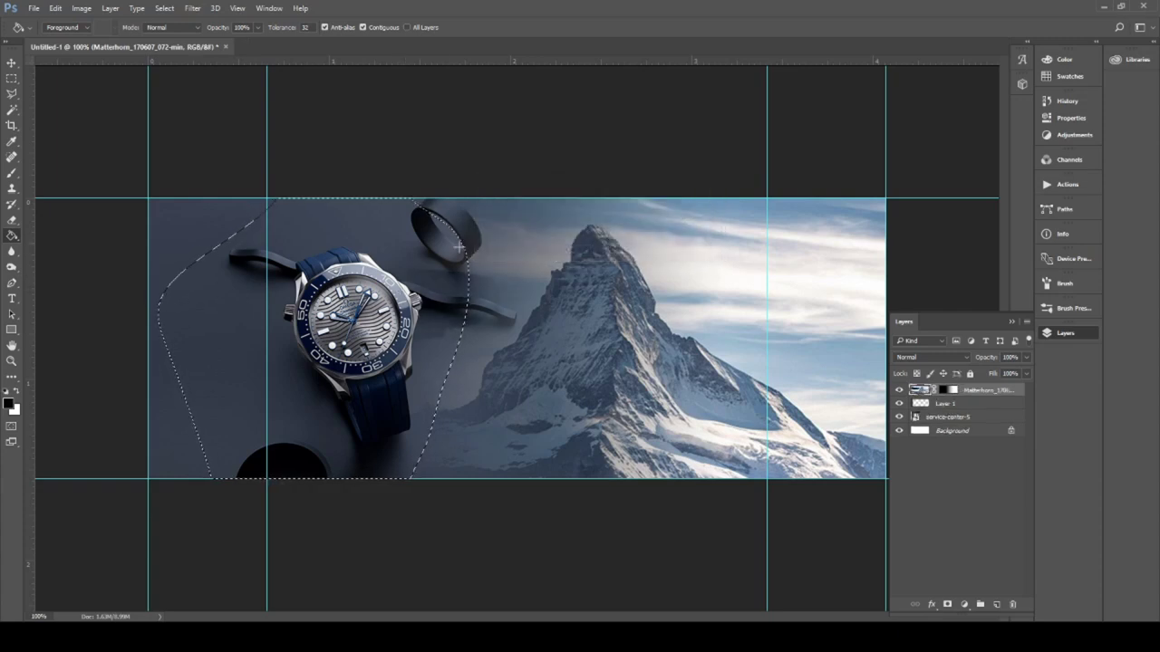
- Release the watch-area selection and target the Matterhorn layer mask
{"action": "key", "text": "ctrl+d"}
{"action": "key", "text": "ctrl+shift+d"}
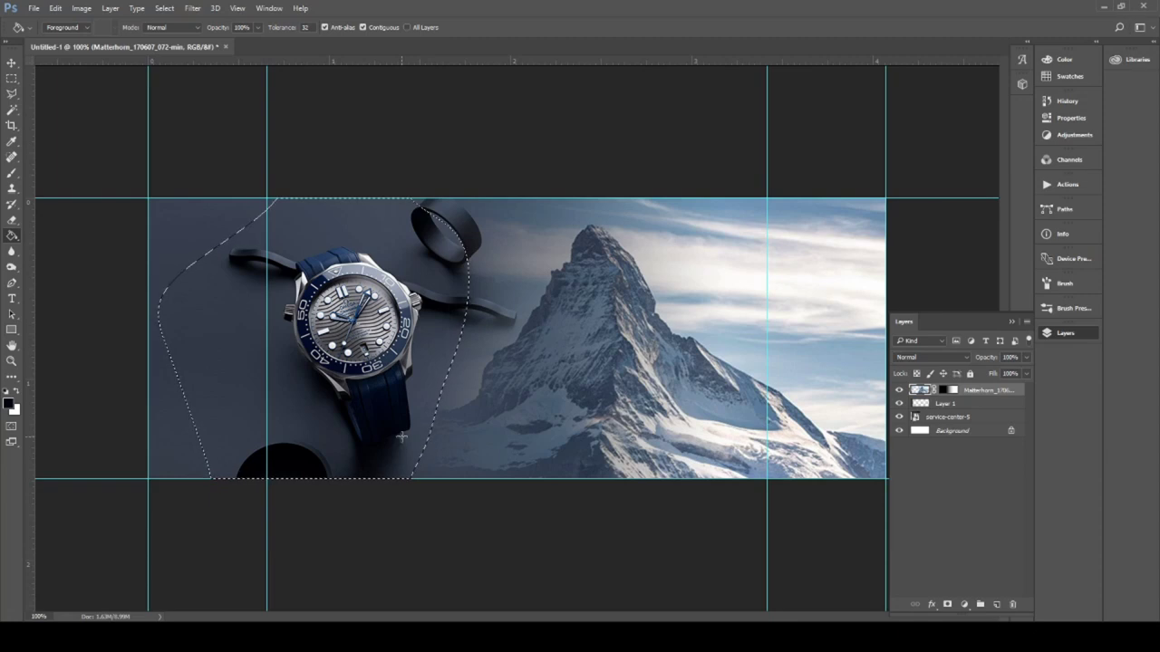
{"action": "key", "text": "ctrl+d"}
{"action": "left_click", "coordinate": [953, 391]}
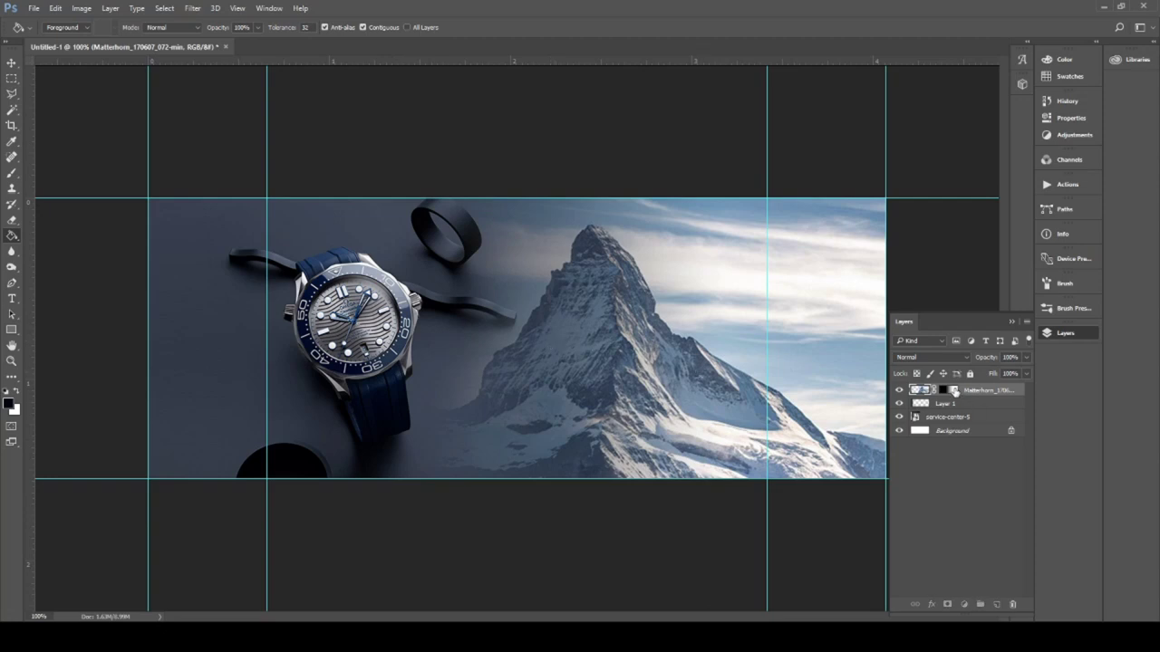
- Redraw gradients on the Matterhorn mask so the mountain dims and fades further right
{"action": "right_click", "coordinate": [12, 236]}
{"action": "left_click", "coordinate": [55, 236]}
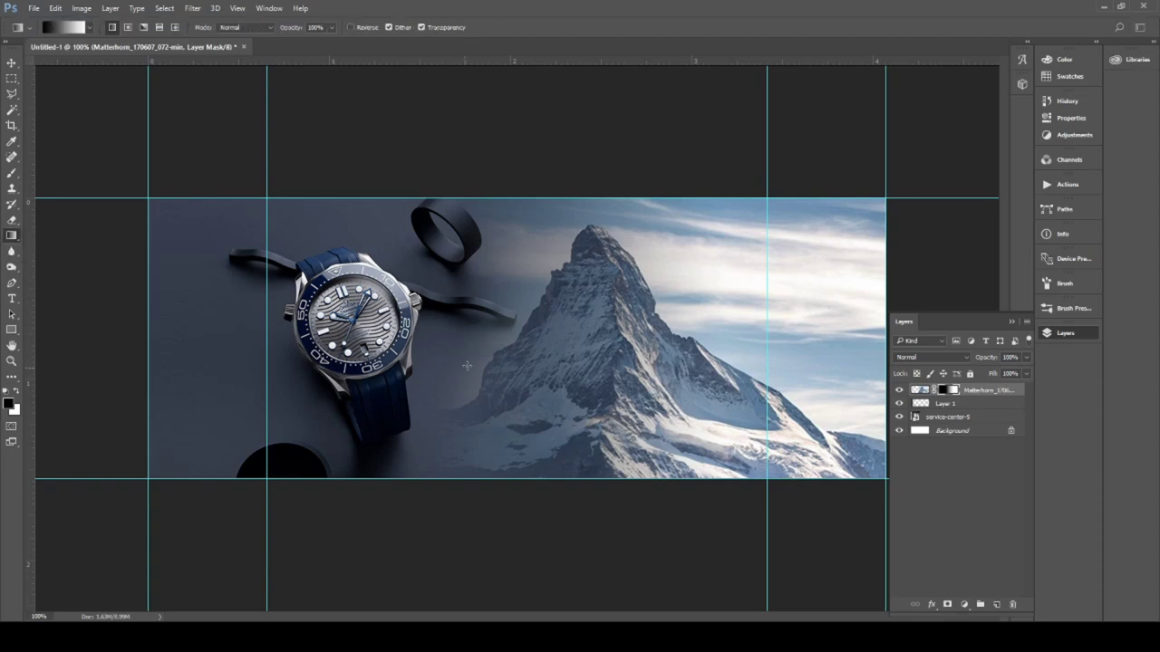
{"action": "left_click_drag", "start_coordinate": [467, 366], "coordinate": [646, 368]}
{"action": "left_click_drag", "start_coordinate": [429, 352], "coordinate": [784, 368]}
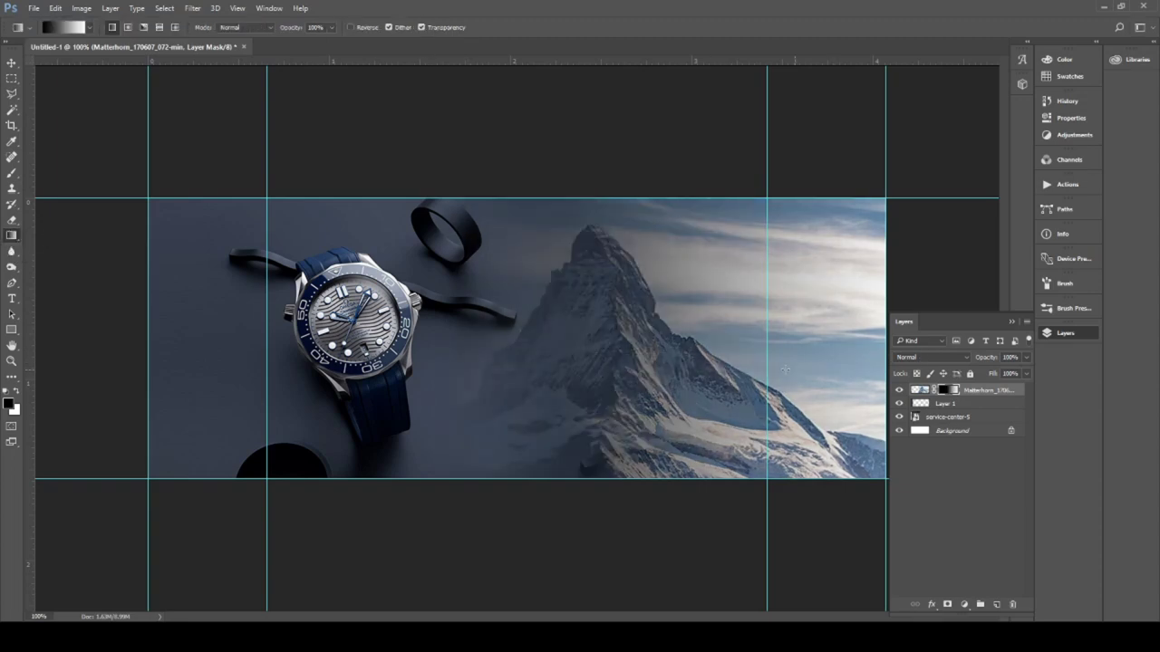
{"action": "left_click_drag", "start_coordinate": [474, 319], "coordinate": [1079, 305]}
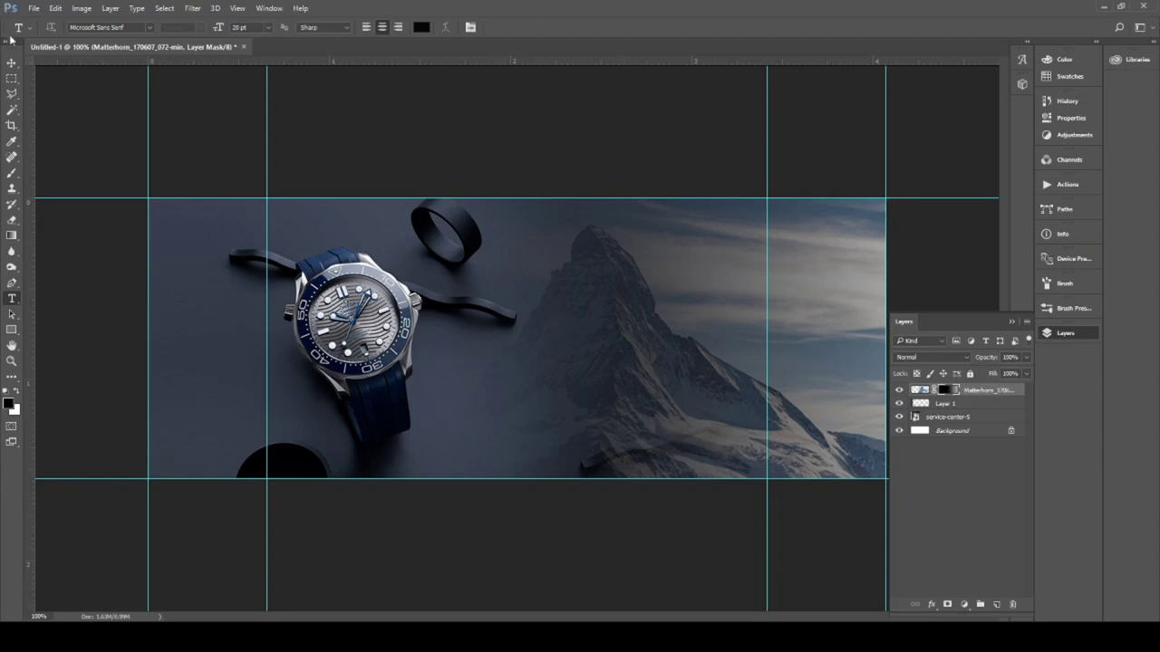
- Drag the red OMEGA logo into the banner, scale it small, and set it over the Matterhorn peak
{"action": "left_click", "coordinate": [12, 64]}
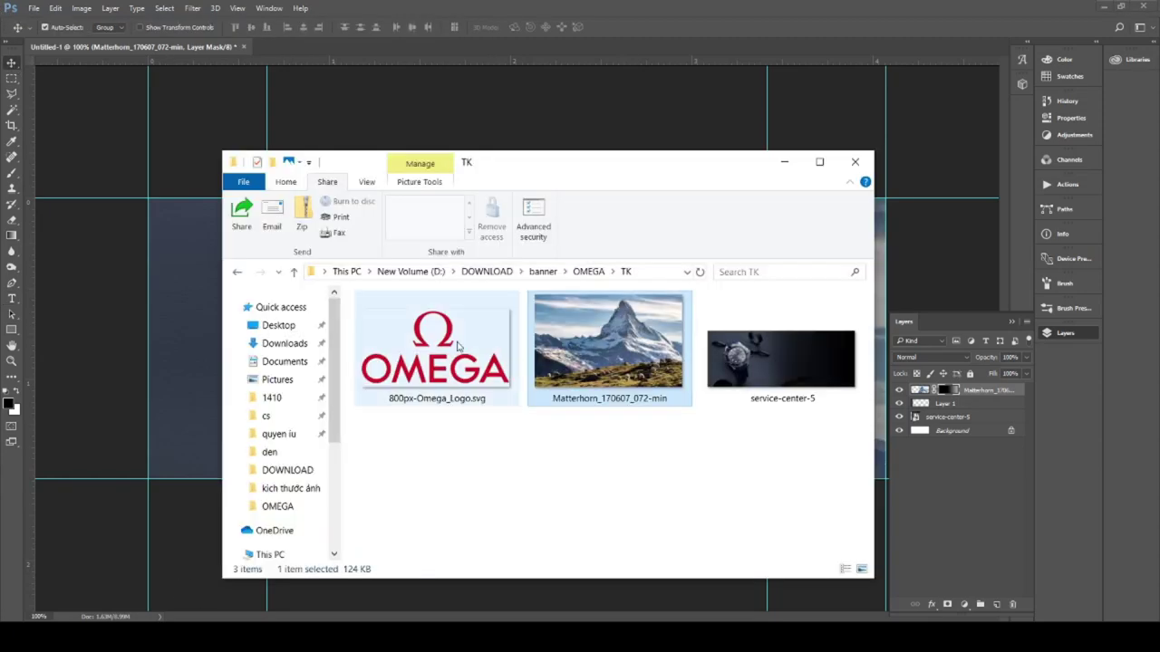
{"action": "mouse_move", "coordinate": [435, 354]}
{"action": "left_mouse_down"}
{"action": "mouse_move", "coordinate": [193, 326]}
{"action": "mouse_move", "coordinate": [191, 317]}
{"action": "left_mouse_up"}
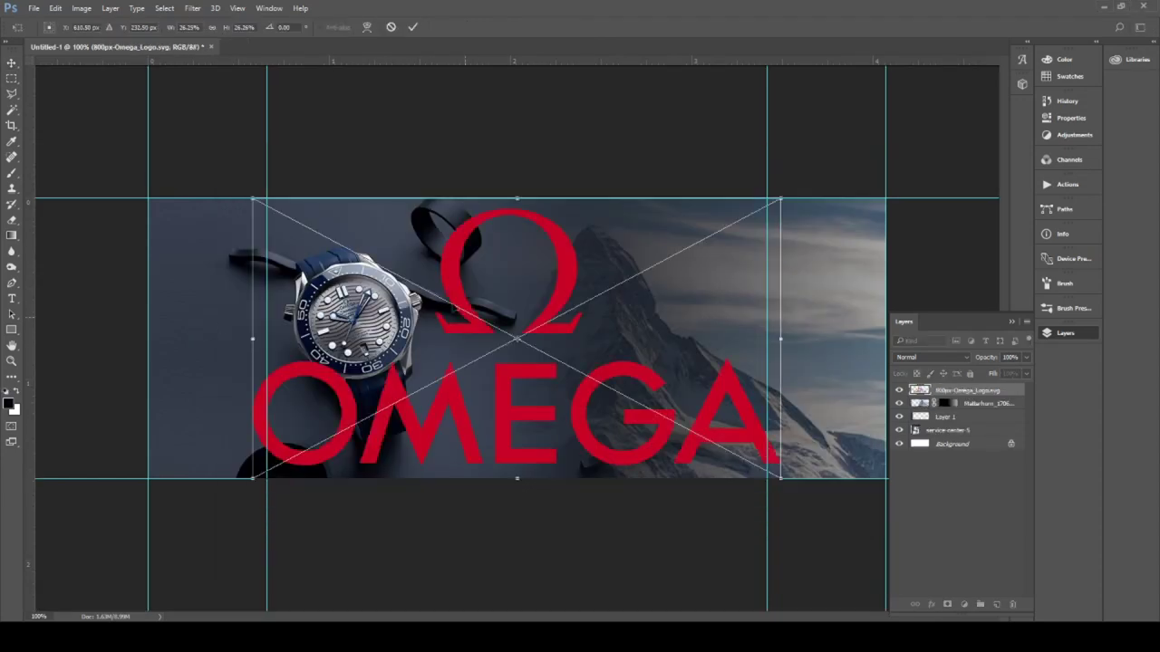
{"action": "left_click_drag", "start_coordinate": [254, 199], "coordinate": [650, 410]}
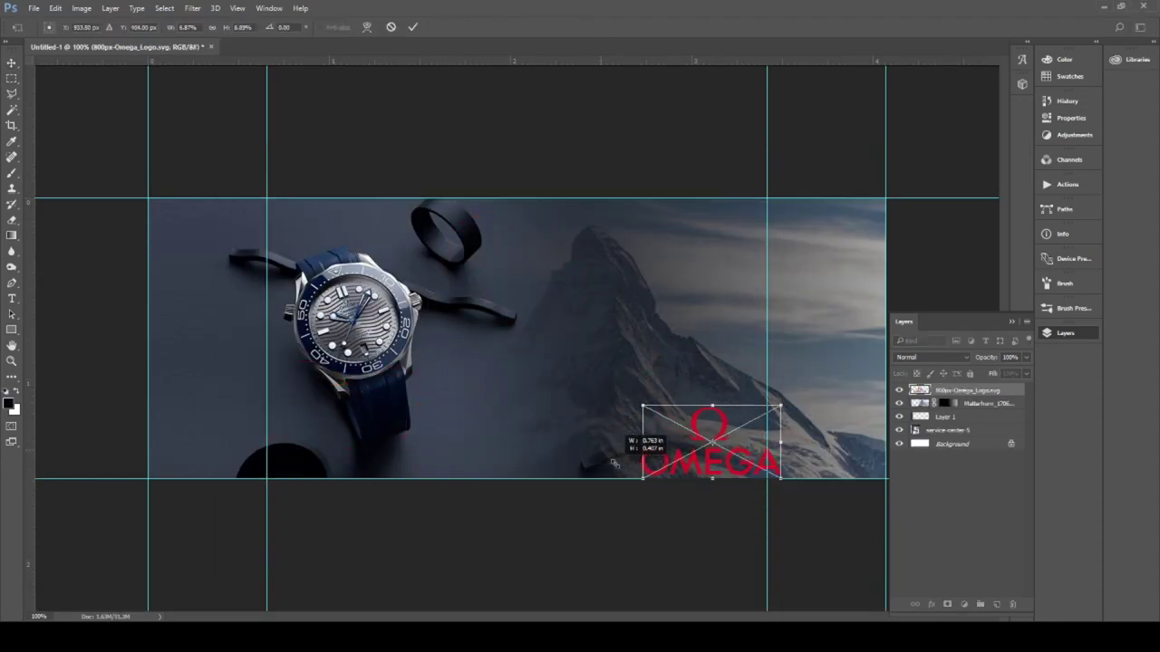
{"action": "left_click_drag", "start_coordinate": [715, 470], "coordinate": [638, 322]}
{"action": "left_click_drag", "start_coordinate": [704, 264], "coordinate": [722, 246]}
{"action": "key", "text": "Return"}
{"action": "key", "text": "ctrl+t"}
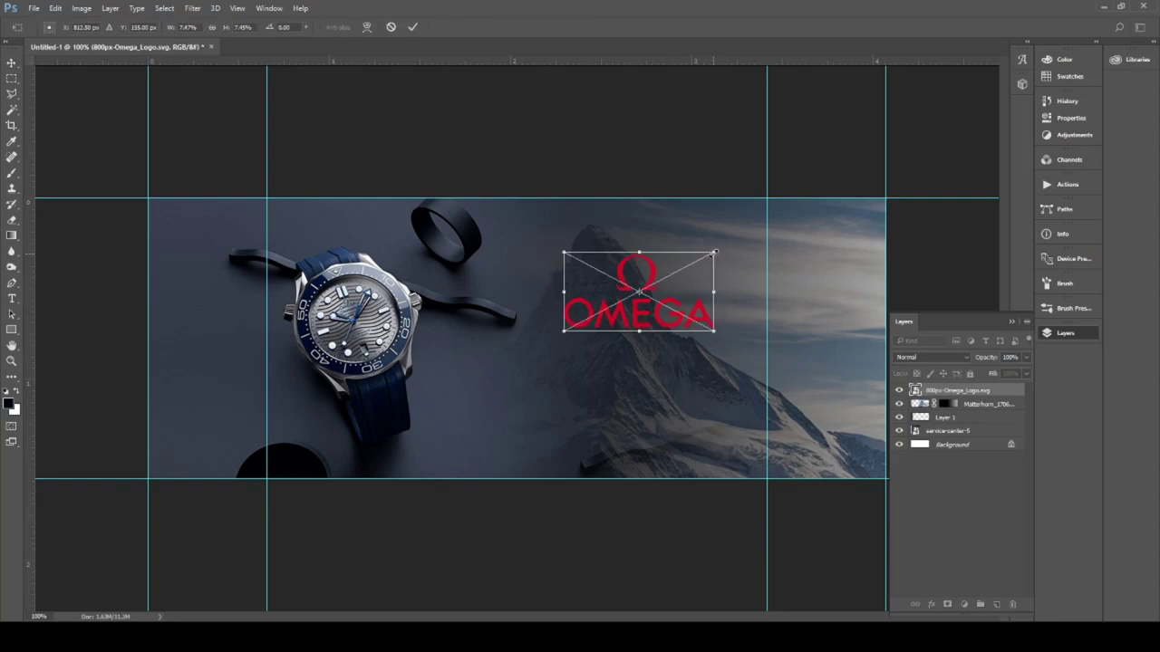
{"action": "key", "text": "Return"}
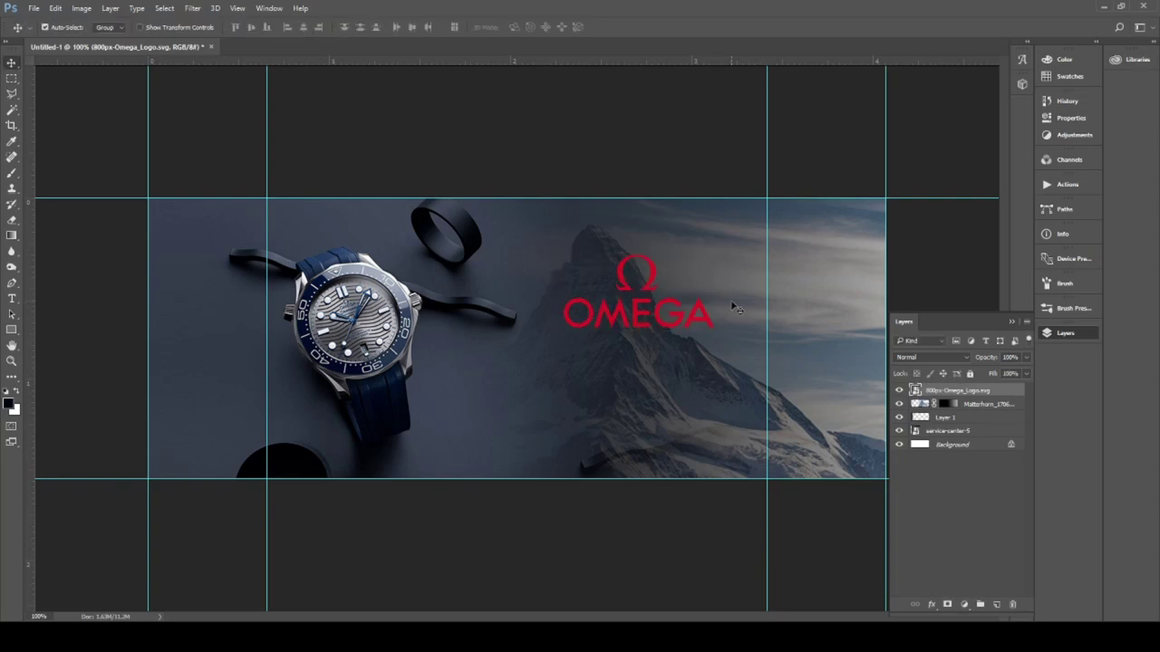
- Rasterize the OMEGA logo layer and load the logo's outline as a selection
{"action": "key", "text": "e"}
{"action": "left_click", "coordinate": [660, 335]}
{"action": "left_click", "coordinate": [571, 254]}
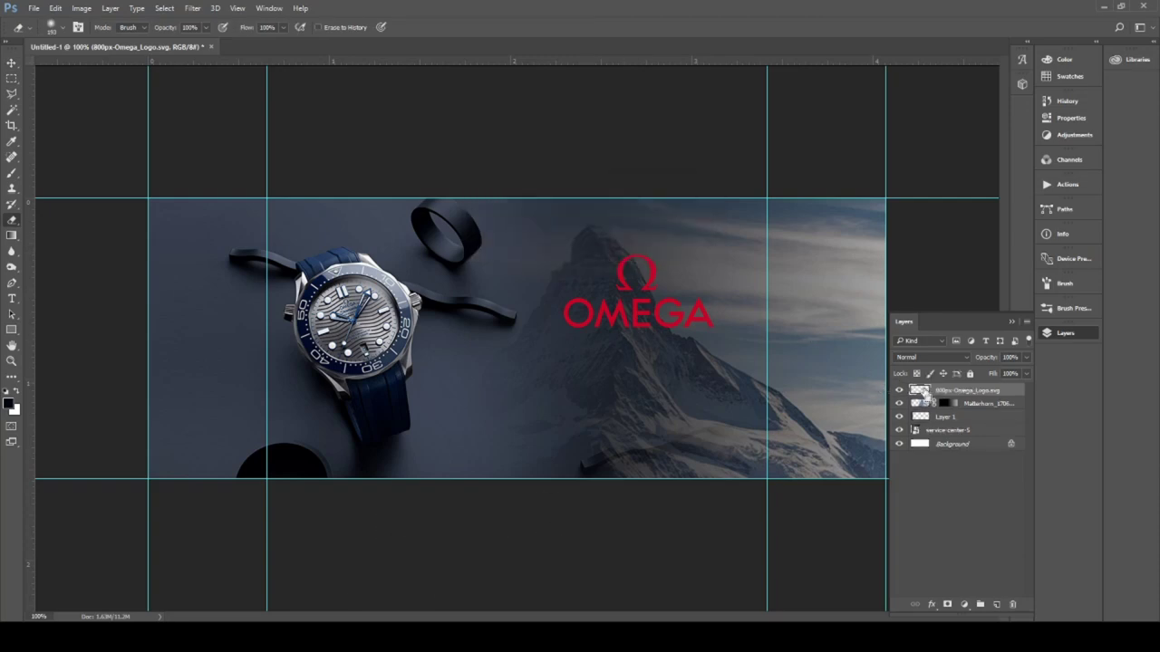
{"action": "left_click", "coordinate": [918, 390], "text": "ctrl"}
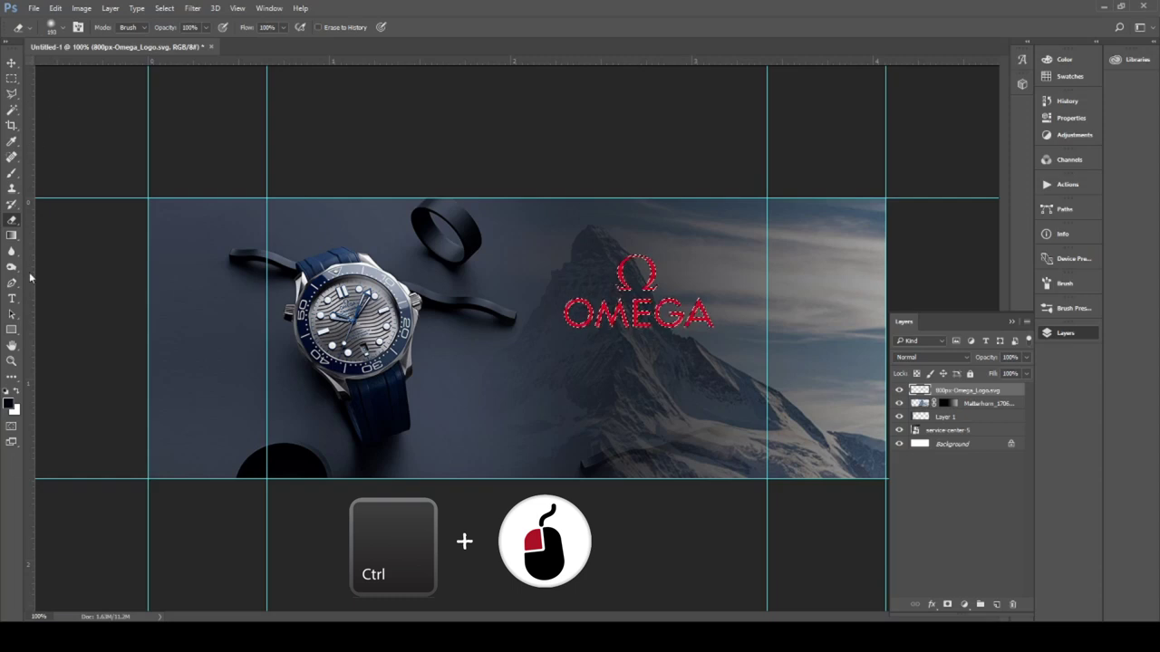
- Choose a silver gradient preset and drag it across the selected OMEGA logo
{"action": "left_click", "coordinate": [12, 236]}
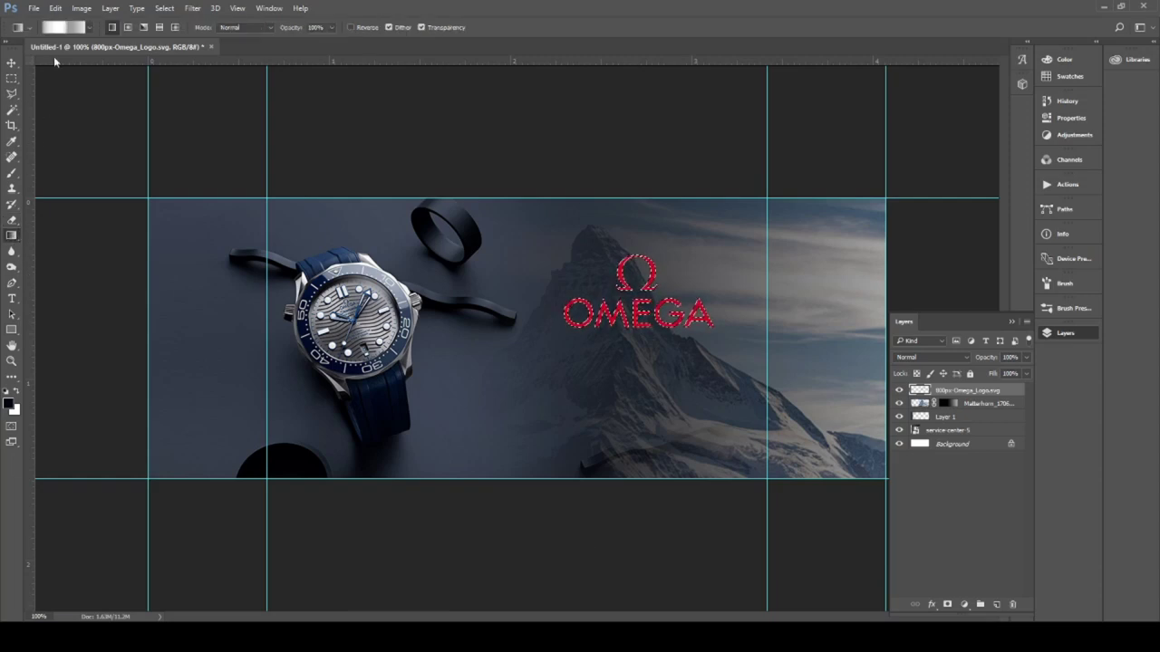
{"action": "left_click", "coordinate": [88, 28]}
{"action": "scroll", "coordinate": [84, 101], "scroll_direction": "down", "scroll_amount": 3}
{"action": "scroll", "coordinate": [85, 97], "scroll_direction": "down", "scroll_amount": 3}
{"action": "scroll", "coordinate": [85, 97], "scroll_direction": "down", "scroll_amount": 2}
{"action": "scroll", "coordinate": [87, 94], "scroll_direction": "down", "scroll_amount": 2}
{"action": "scroll", "coordinate": [88, 91], "scroll_direction": "down", "scroll_amount": 2}
{"action": "scroll", "coordinate": [91, 89], "scroll_direction": "down", "scroll_amount": 2}
{"action": "scroll", "coordinate": [91, 86], "scroll_direction": "down", "scroll_amount": 2}
{"action": "scroll", "coordinate": [89, 80], "scroll_direction": "down", "scroll_amount": 2}
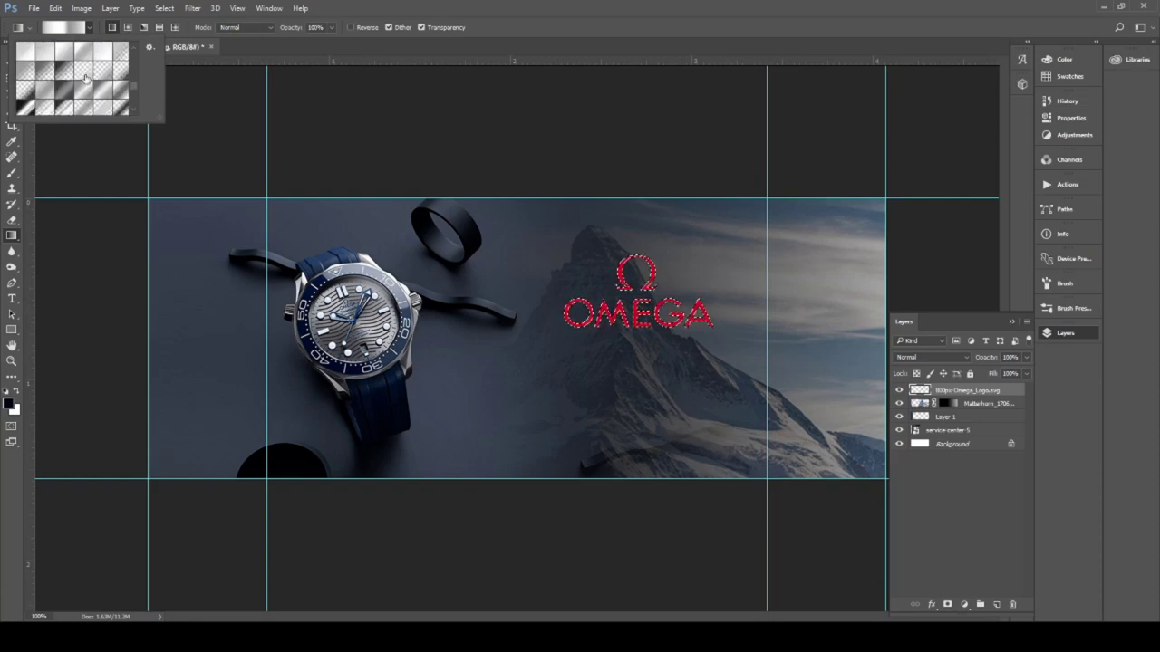
{"action": "left_click", "coordinate": [150, 46]}
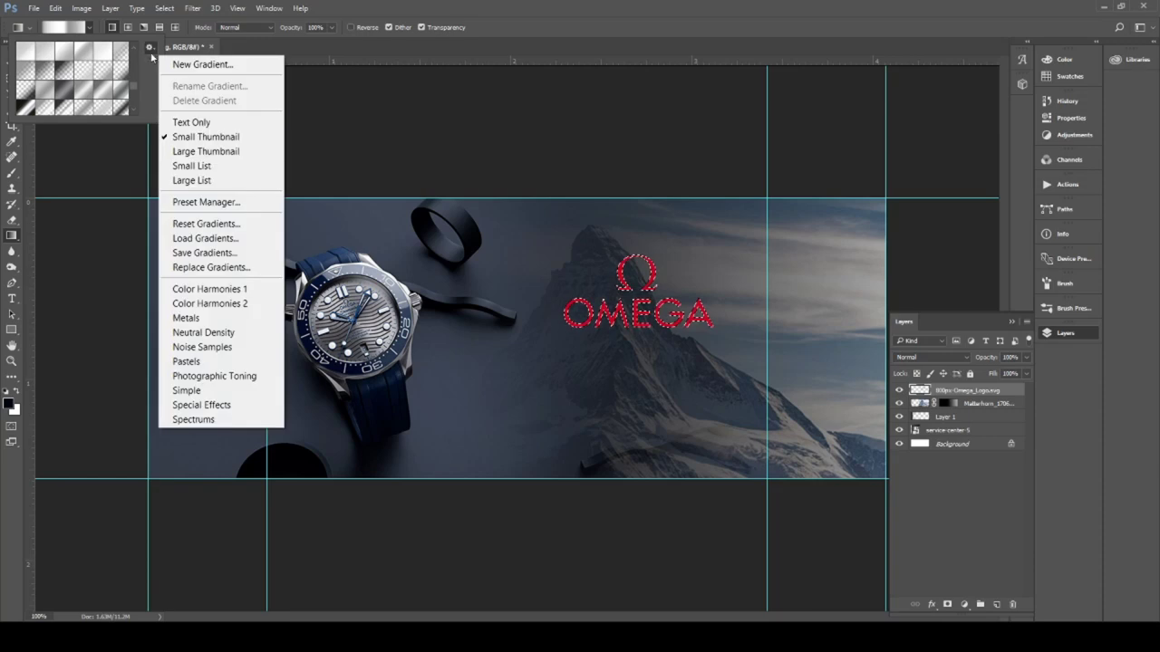
{"action": "left_click", "coordinate": [235, 239]}
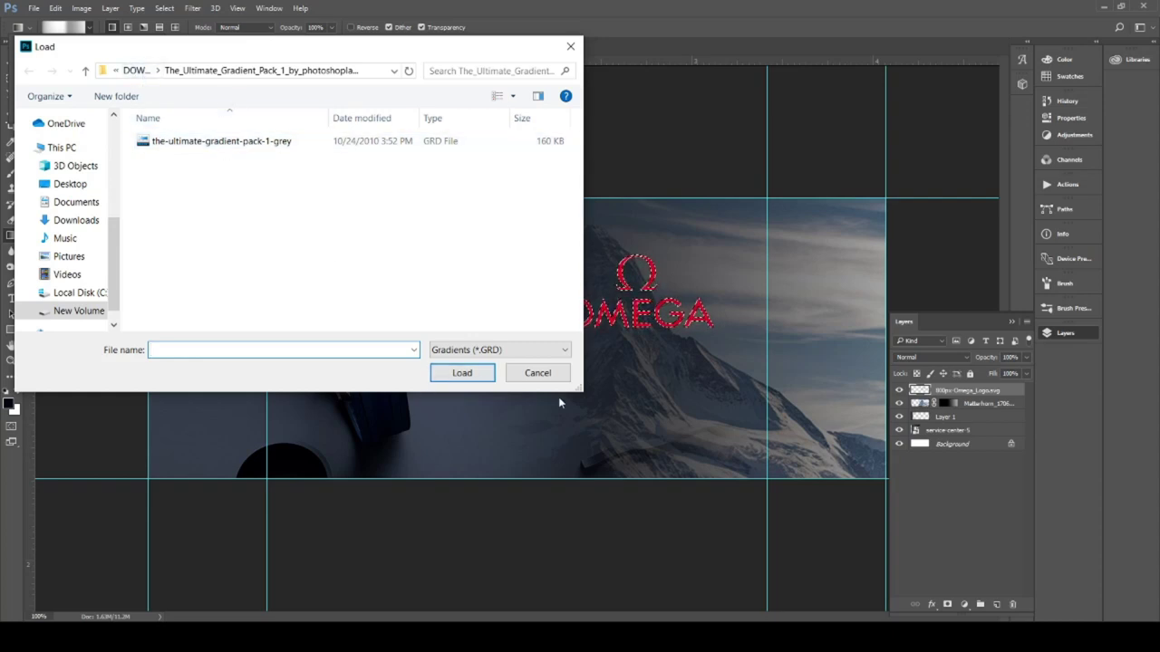
{"action": "left_click", "coordinate": [570, 46]}
{"action": "left_click", "coordinate": [90, 92]}
{"action": "left_click_drag", "start_coordinate": [626, 299], "coordinate": [724, 295]}
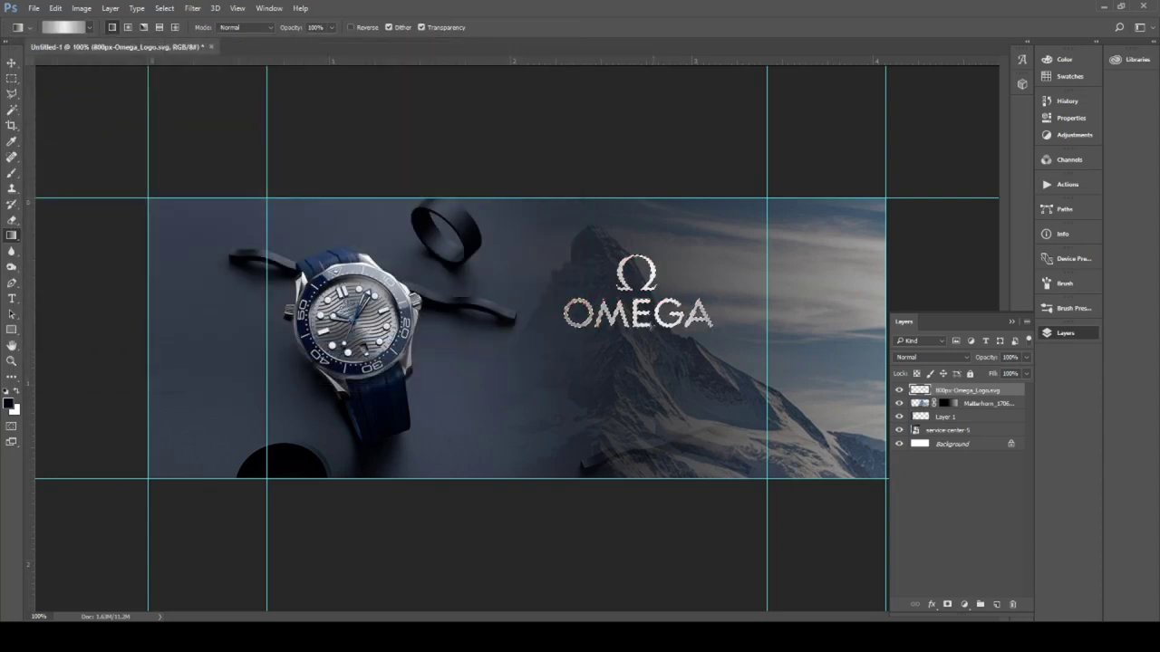
- Fill the logo with the silver gradient, deselect, and duplicate the logo layer
{"action": "left_click_drag", "start_coordinate": [562, 313], "coordinate": [564, 315]}
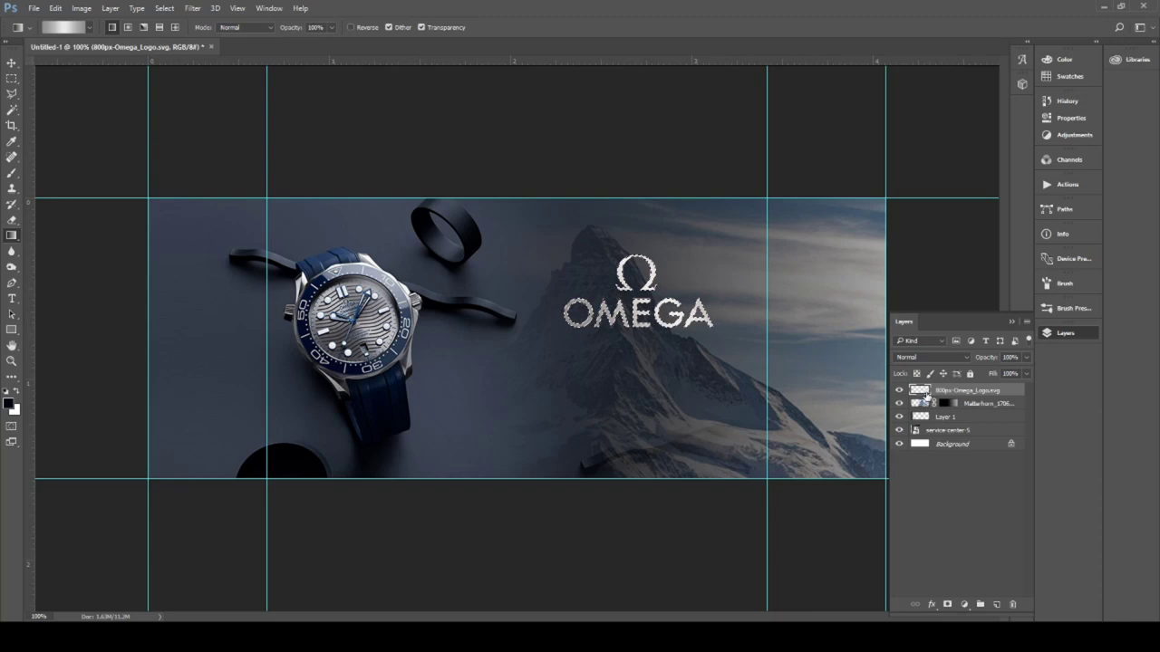
{"action": "key", "text": "ctrl+d"}
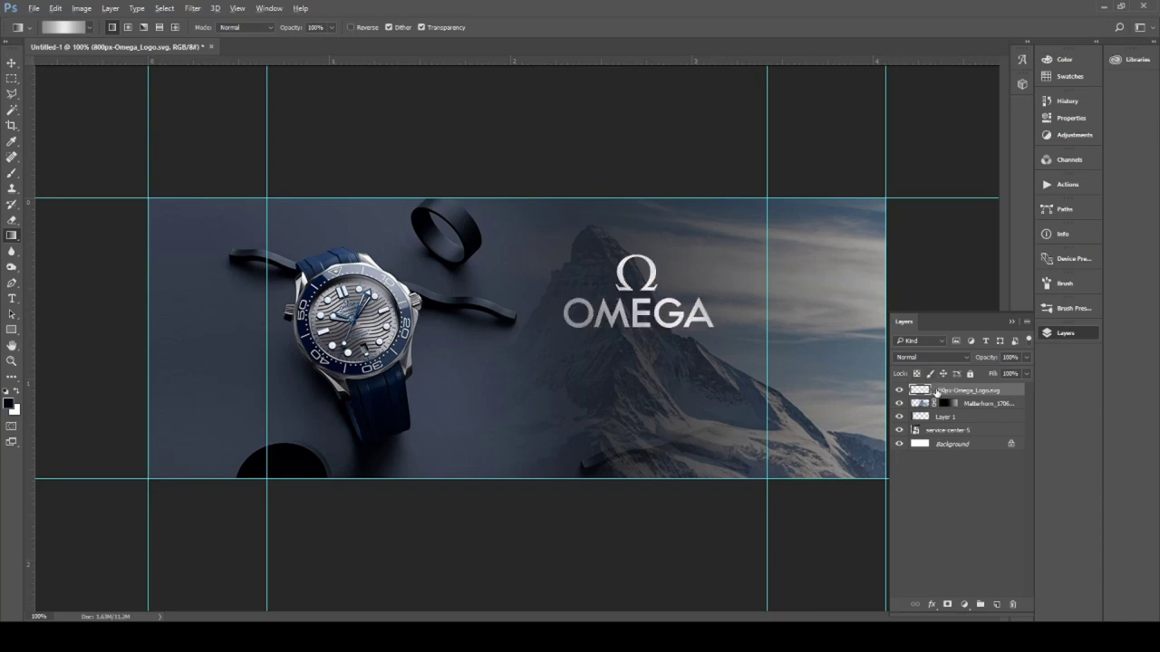
{"action": "key", "text": "ctrl+j"}
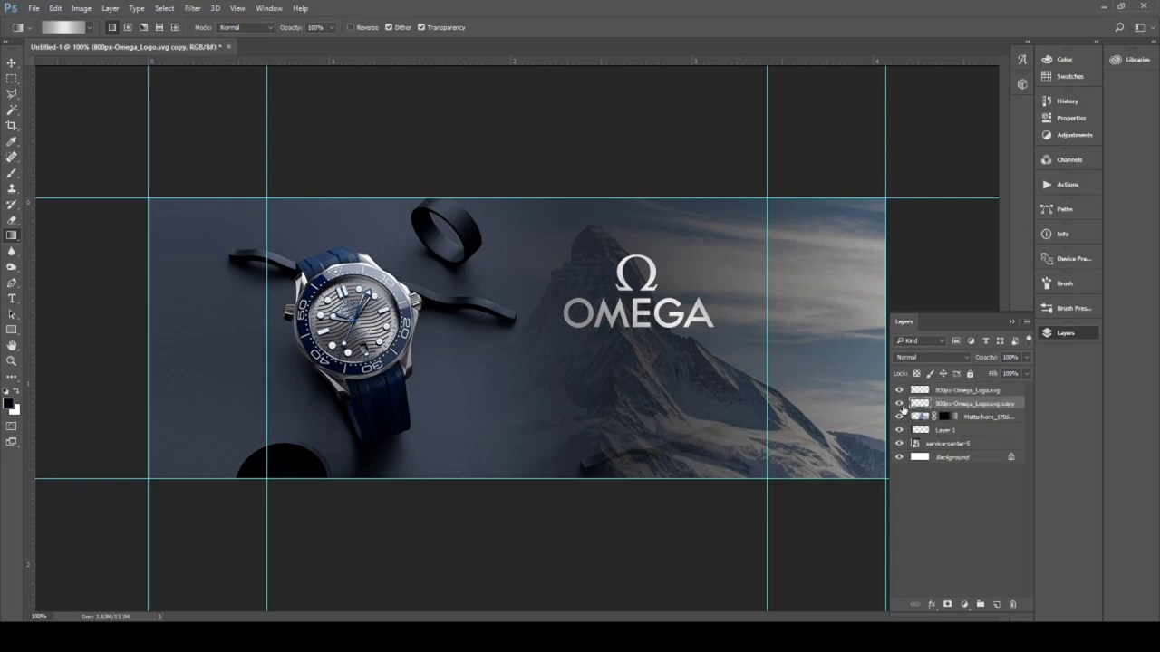
- Try a gradient overlay on the logo copy, then select the original logo layer's effects
{"action": "left_click", "coordinate": [932, 604]}
{"action": "left_click", "coordinate": [965, 546]}
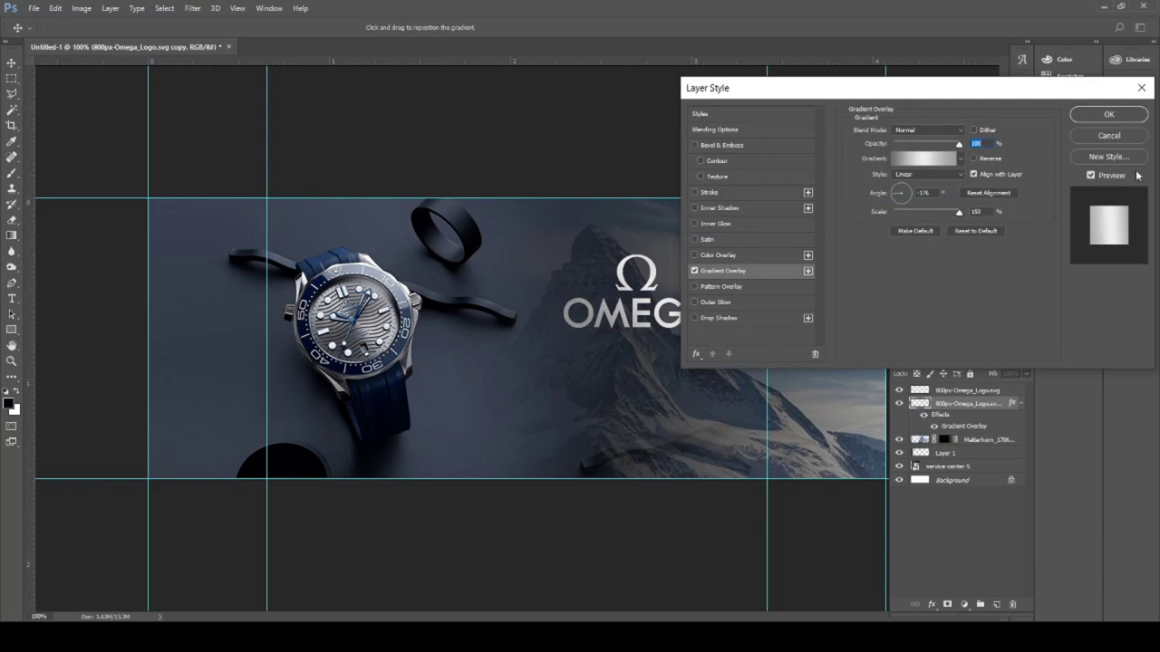
{"action": "left_click", "coordinate": [1107, 115]}
{"action": "left_click", "coordinate": [957, 390]}
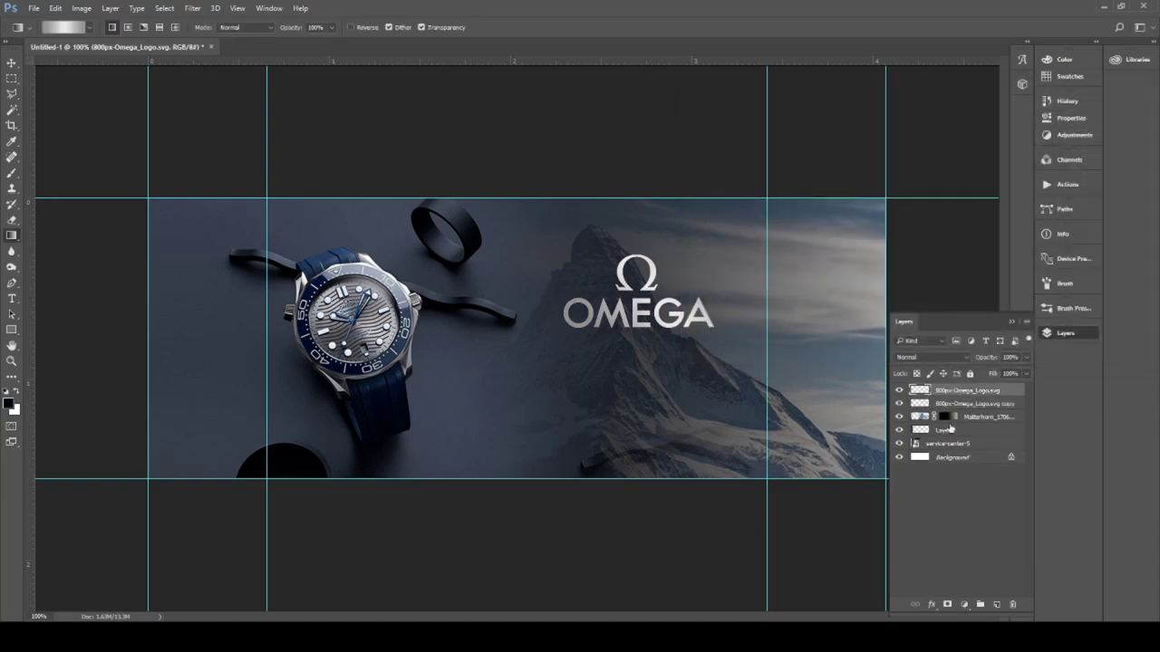
{"action": "left_click", "coordinate": [931, 602]}
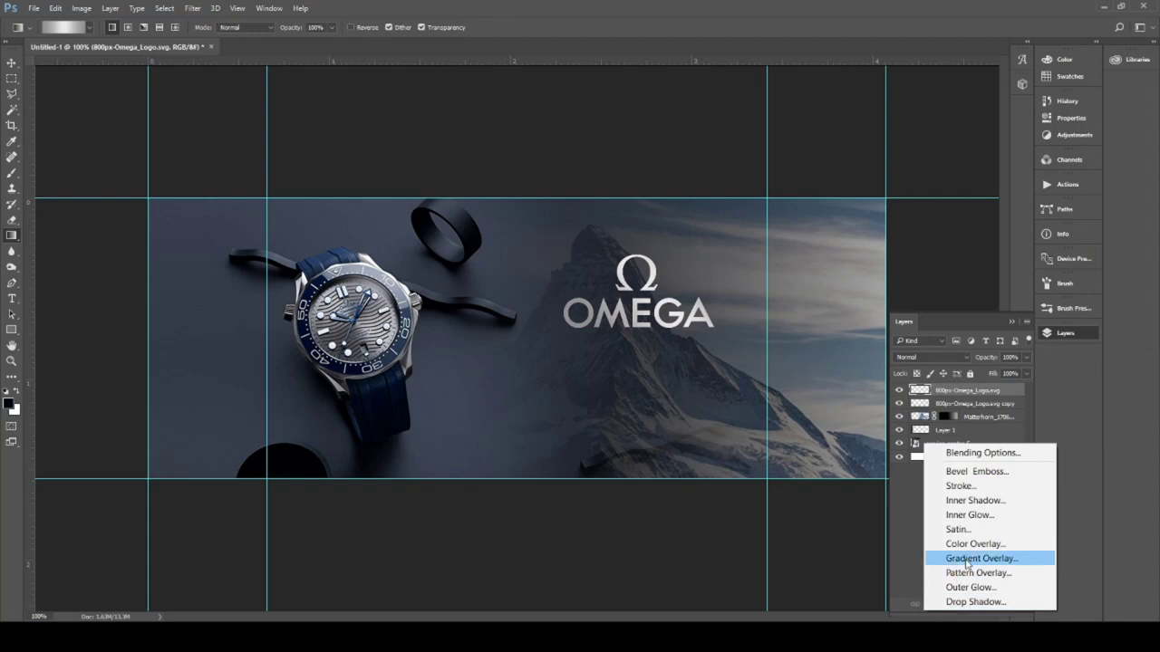
- Add Gradient Overlay and Bevel & Emboss to the top logo and adjust the overlay opacity
{"action": "left_click", "coordinate": [938, 555]}
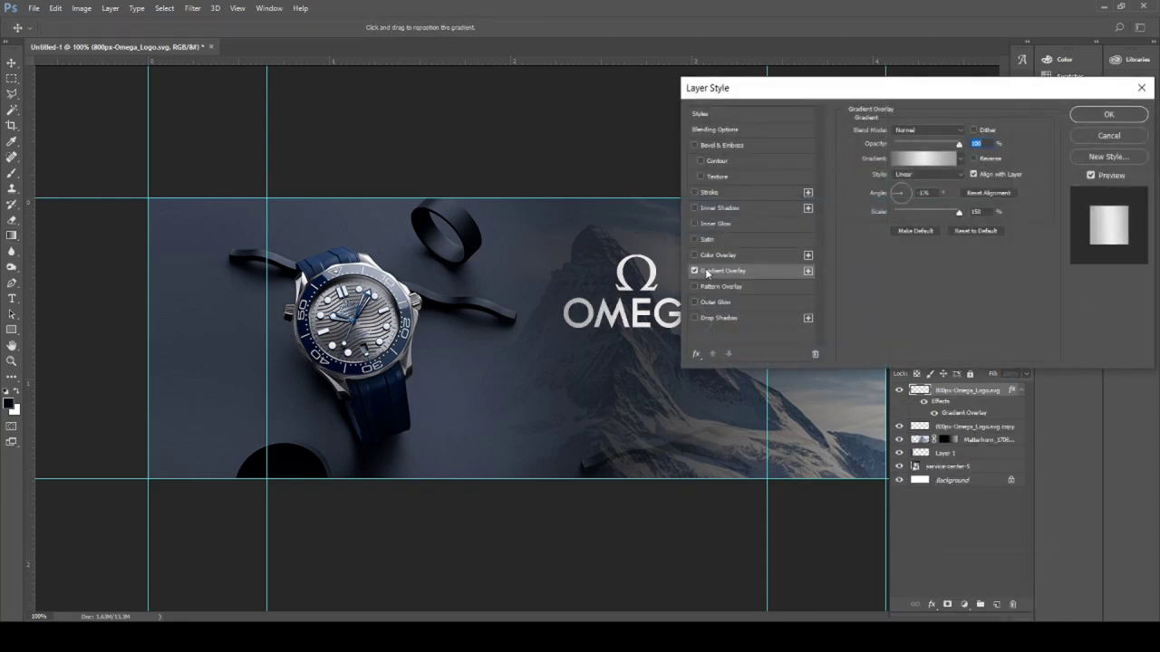
{"action": "left_click", "coordinate": [695, 145]}
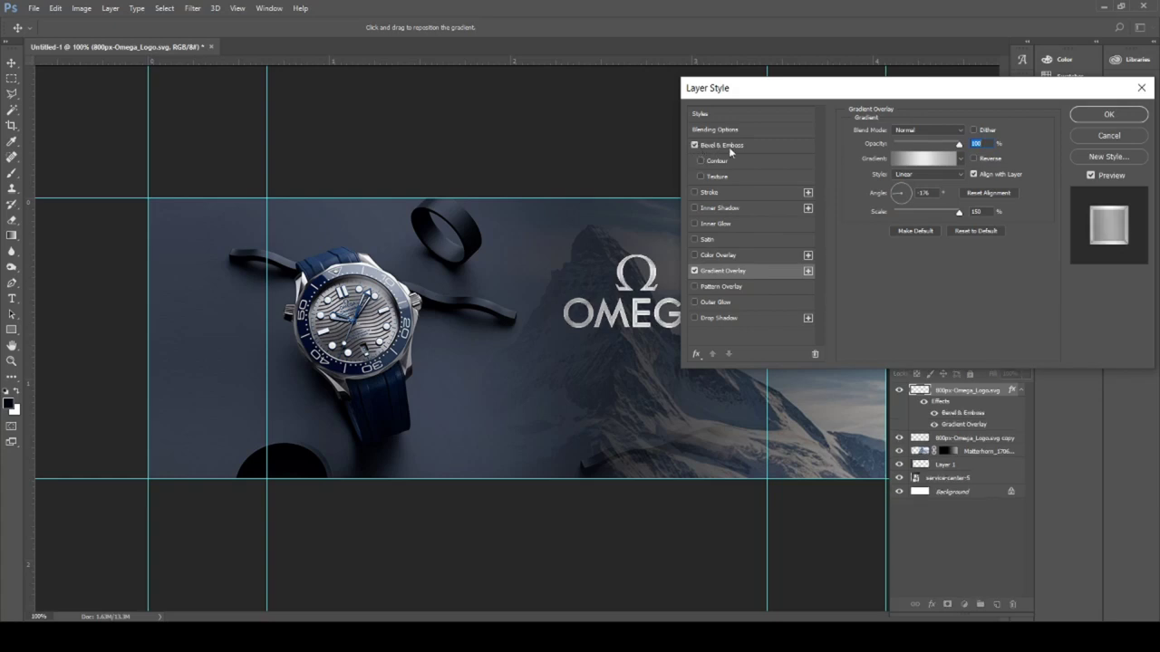
{"action": "mouse_move", "coordinate": [960, 150]}
{"action": "left_mouse_down"}
{"action": "mouse_move", "coordinate": [936, 145]}
{"action": "mouse_move", "coordinate": [960, 145]}
{"action": "left_mouse_up"}
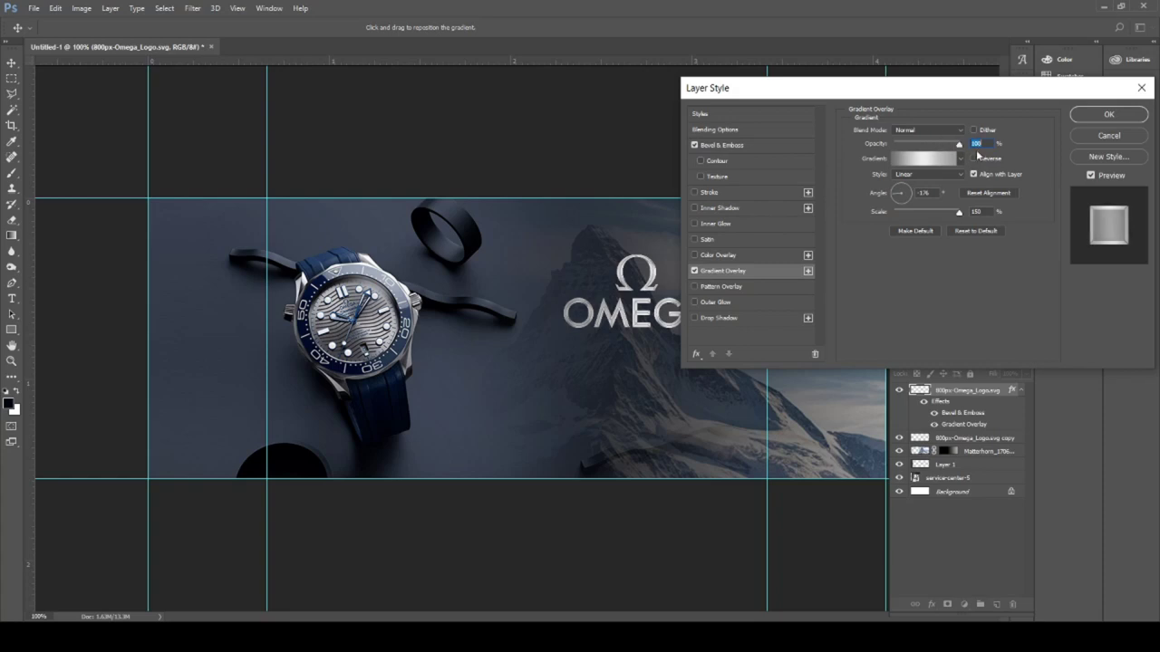
- Set the bevel to Inner Bevel with Chisel Soft technique, adjust its depth, and confirm
{"action": "left_click", "coordinate": [722, 144]}
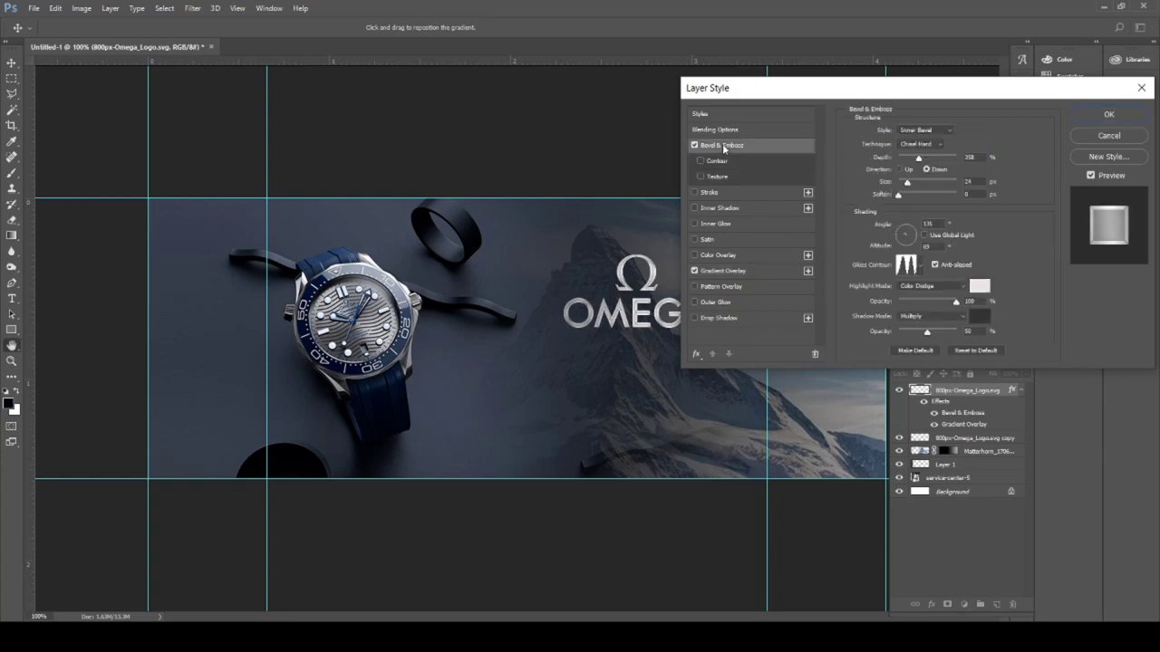
{"action": "left_click", "coordinate": [923, 133]}
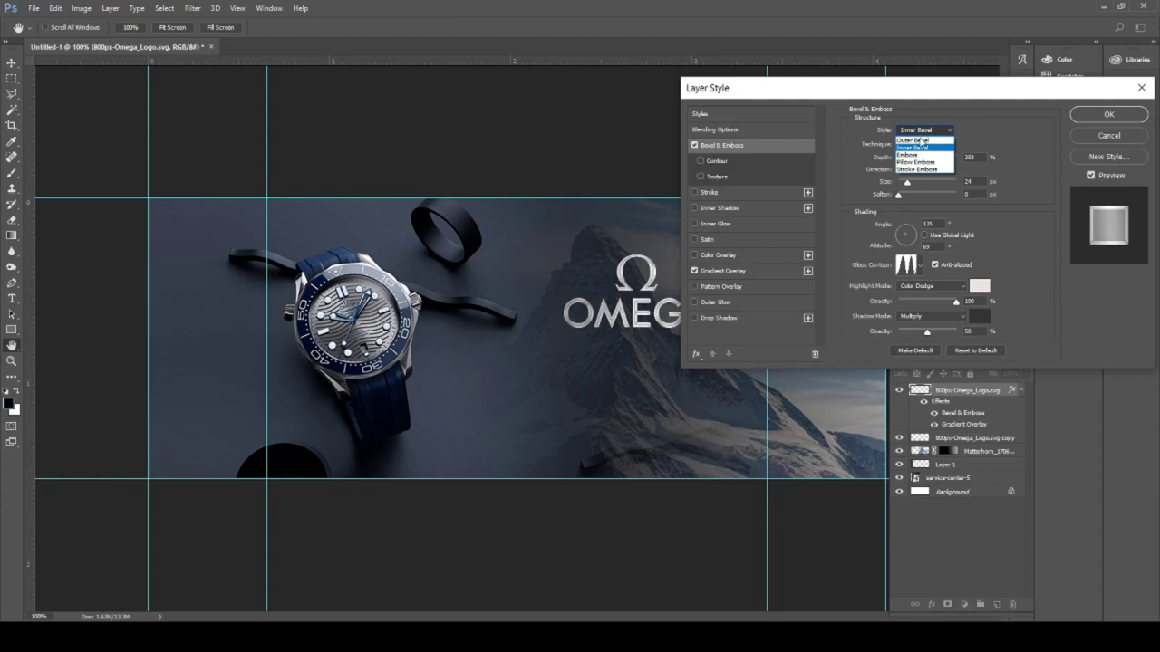
{"action": "left_click", "coordinate": [914, 147]}
{"action": "left_click", "coordinate": [917, 144]}
{"action": "left_click", "coordinate": [912, 168]}
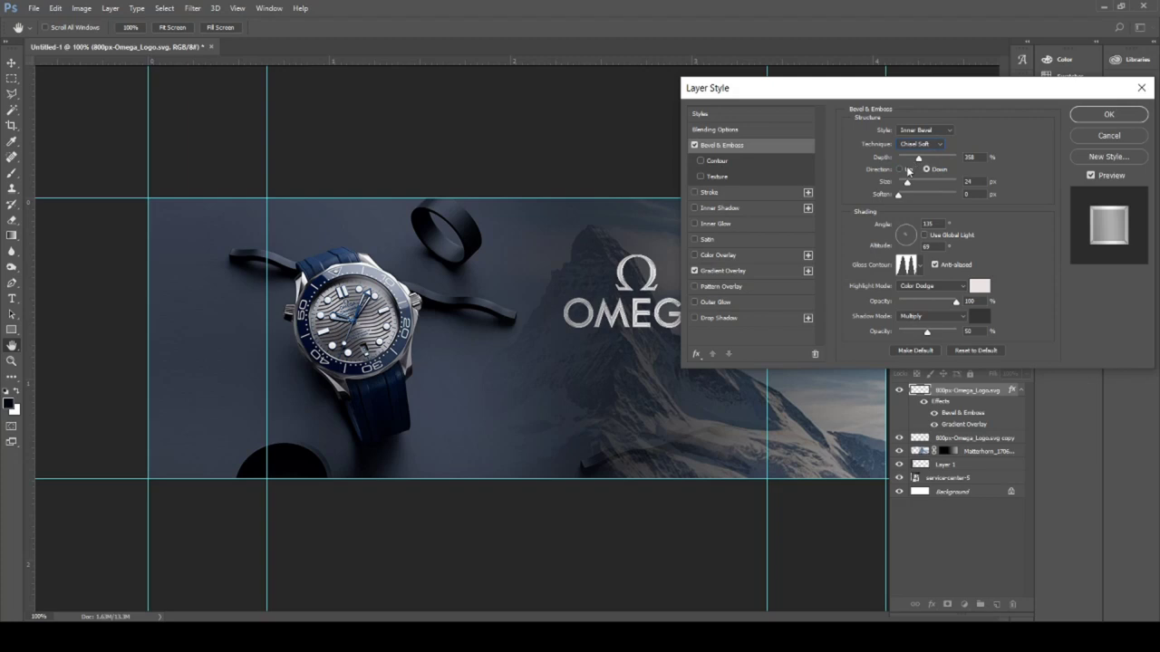
{"action": "mouse_move", "coordinate": [923, 161]}
{"action": "left_mouse_down"}
{"action": "mouse_move", "coordinate": [907, 190]}
{"action": "mouse_move", "coordinate": [892, 189]}
{"action": "mouse_move", "coordinate": [897, 179]}
{"action": "left_mouse_up"}
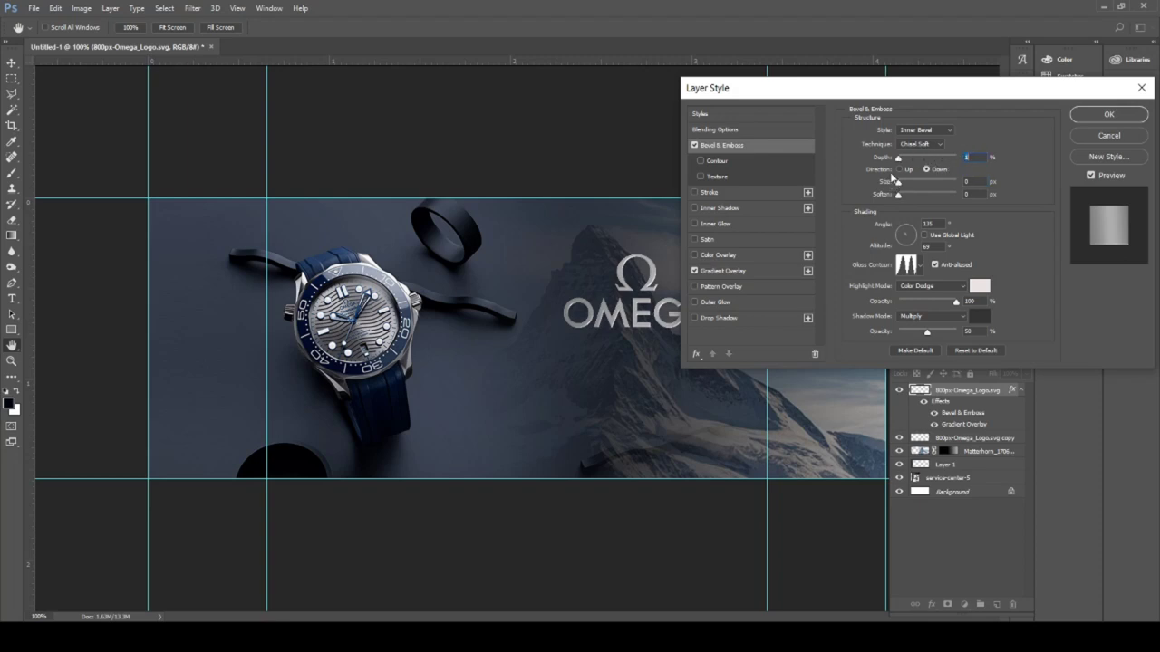
{"action": "left_click_drag", "start_coordinate": [893, 172], "coordinate": [953, 179]}
{"action": "type", "text": "1"}
{"action": "left_click", "coordinate": [1102, 116]}
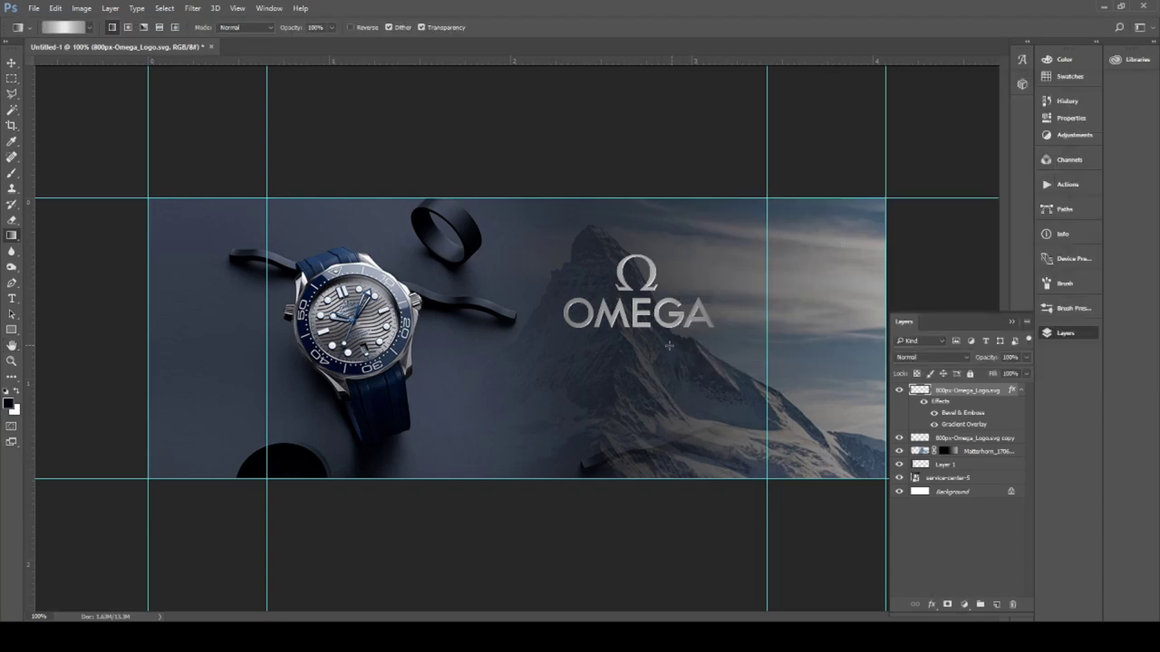
- Select the copied OMEGA logo layer, load its outline as a selection, and pick the Paint Bucket
{"action": "key", "text": "z"}
{"action": "key", "text": "v"}
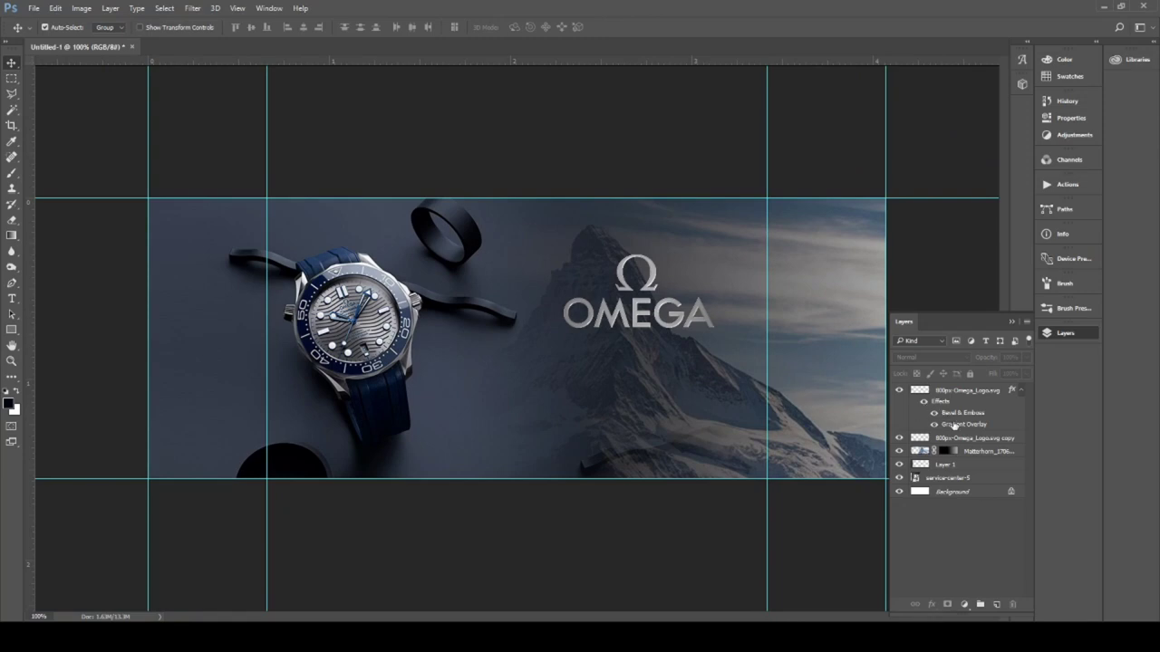
{"action": "left_click", "coordinate": [938, 440]}
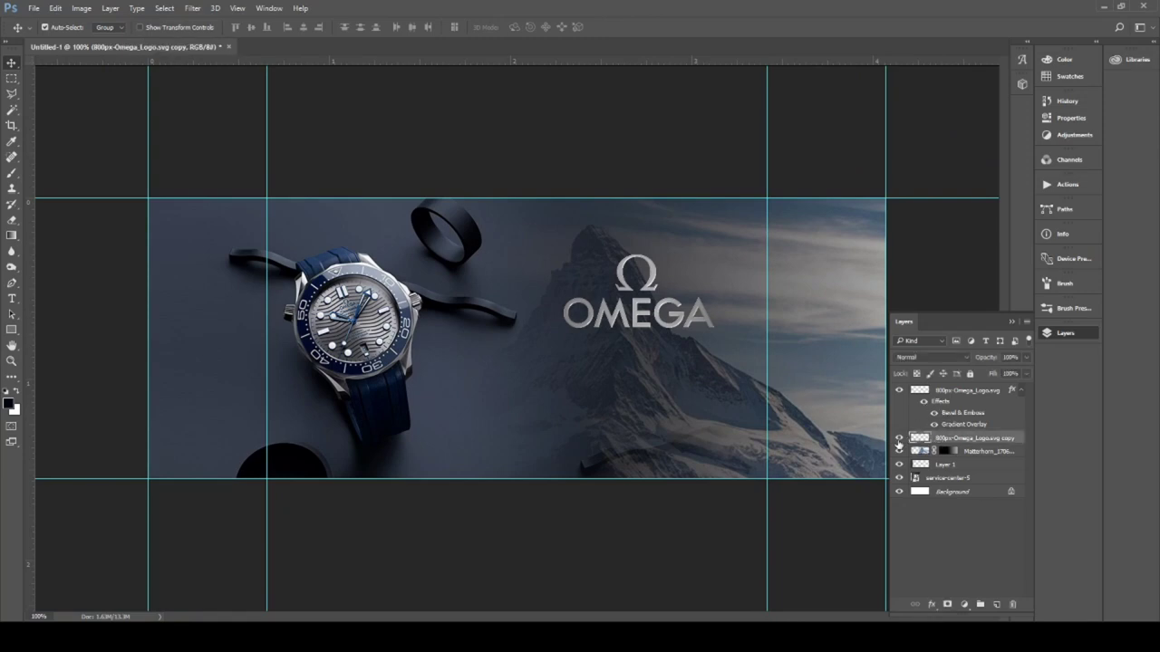
{"action": "left_click", "coordinate": [918, 442], "text": "ctrl"}
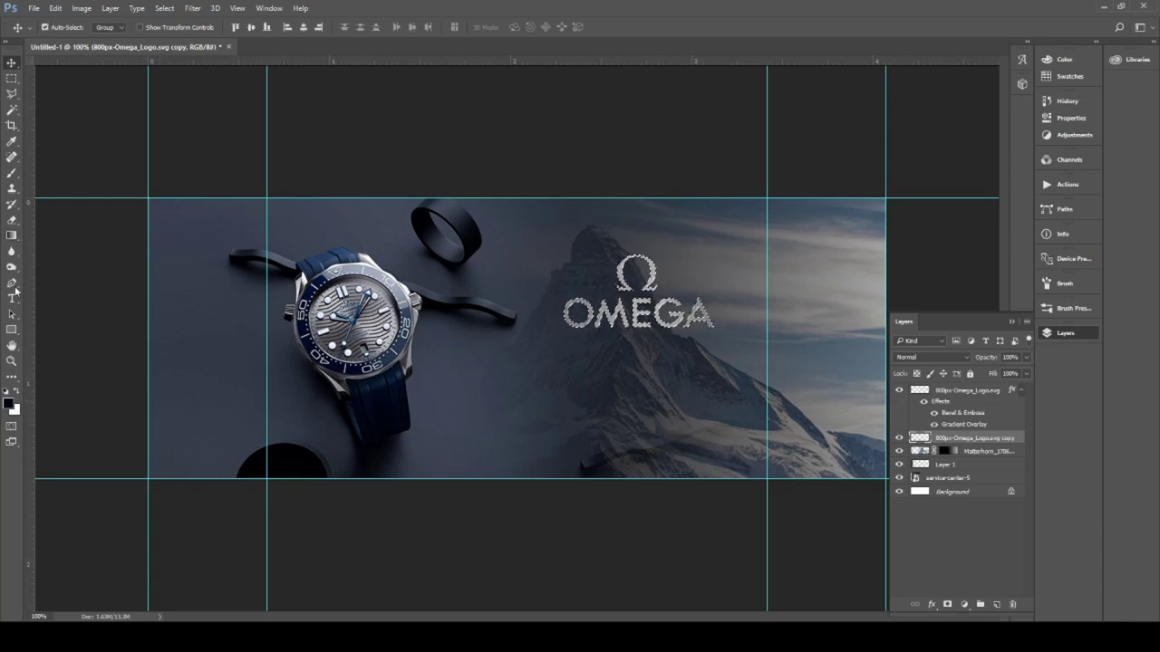
{"action": "left_click", "coordinate": [12, 236]}
{"action": "left_click", "coordinate": [38, 248]}
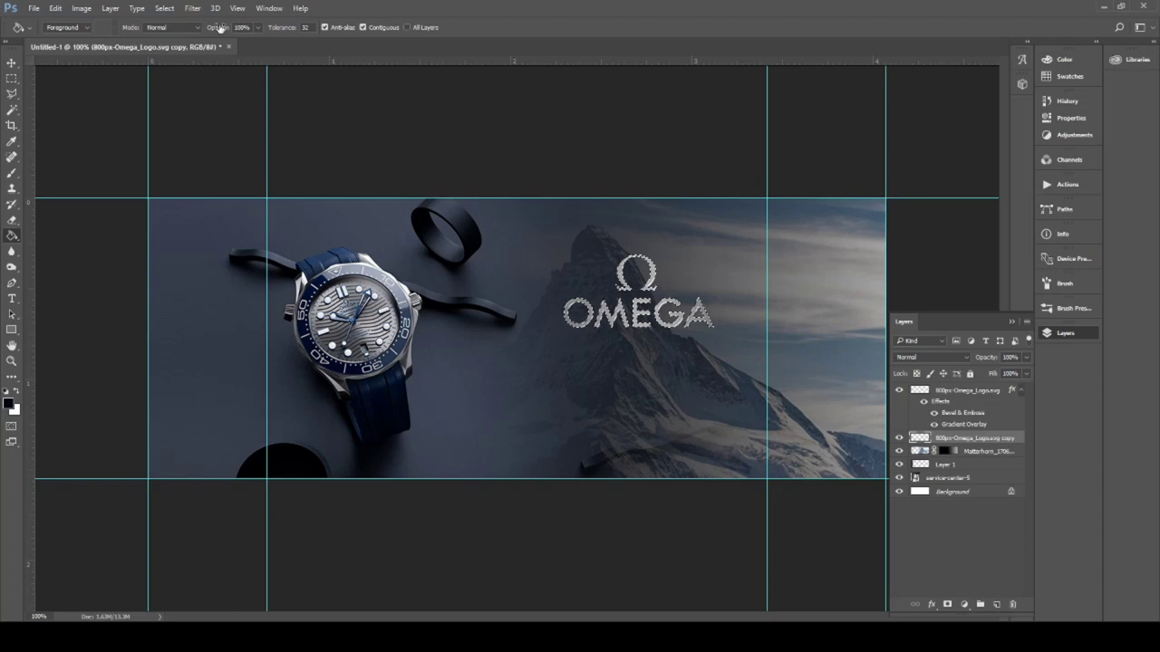
{"action": "left_click", "coordinate": [12, 63]}
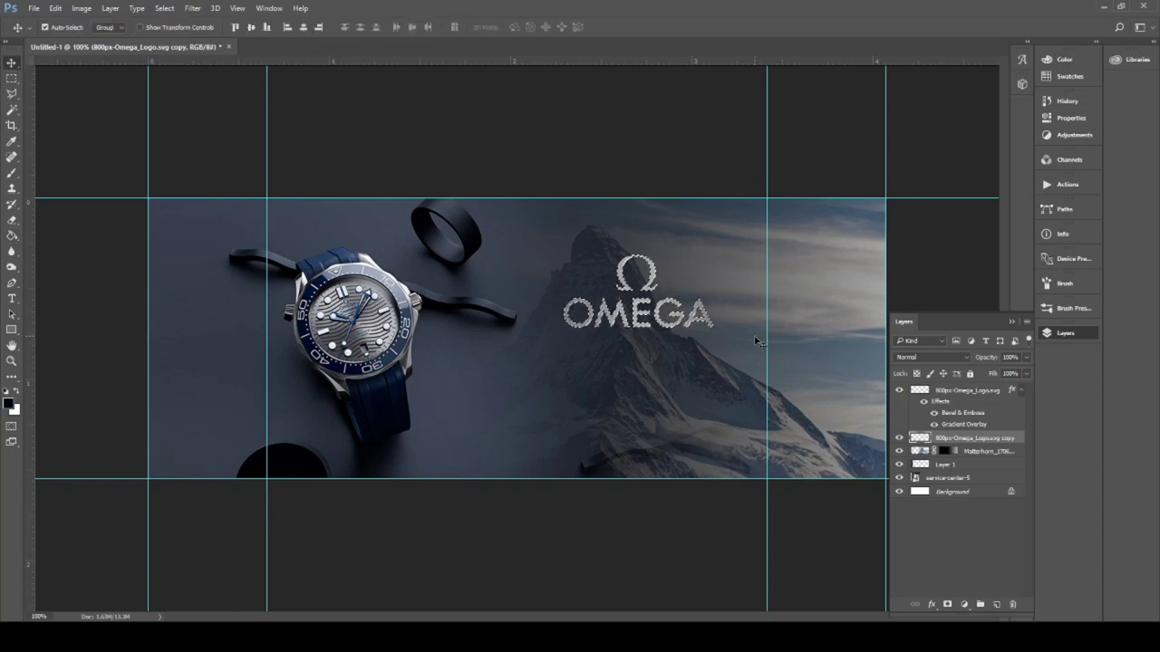
- Load the OMEGA copy's outline and fill it dark with the Paint Bucket
{"action": "key", "text": "ctrl+d"}
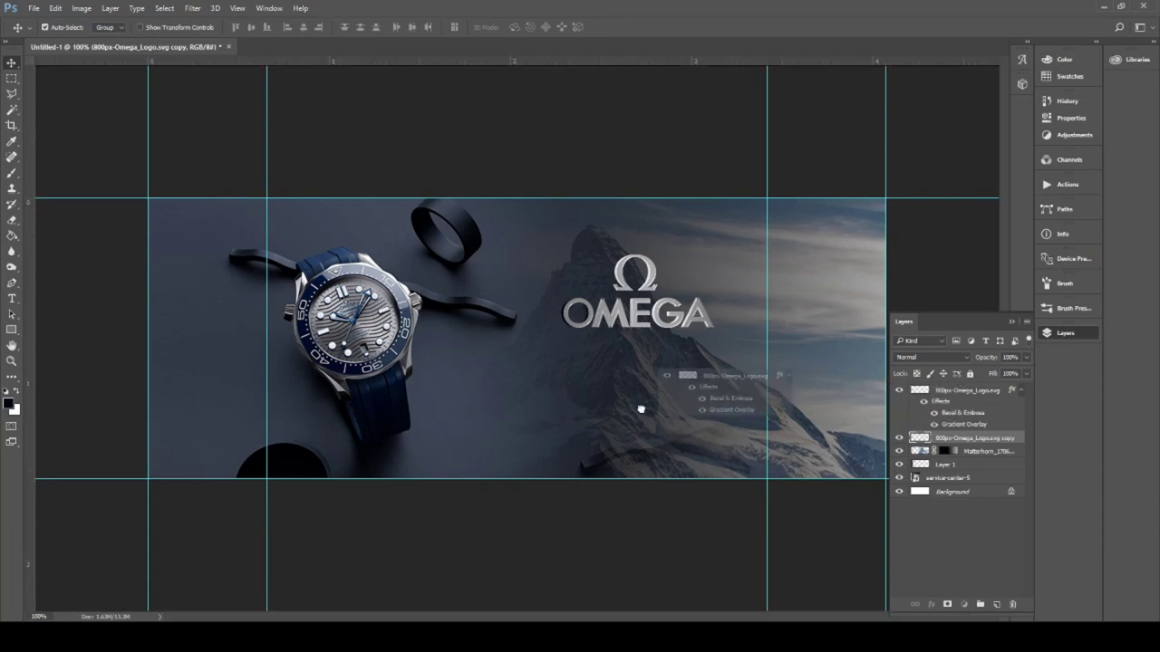
{"action": "left_click_drag", "start_coordinate": [911, 429], "coordinate": [643, 407]}
{"action": "left_click", "coordinate": [576, 242]}
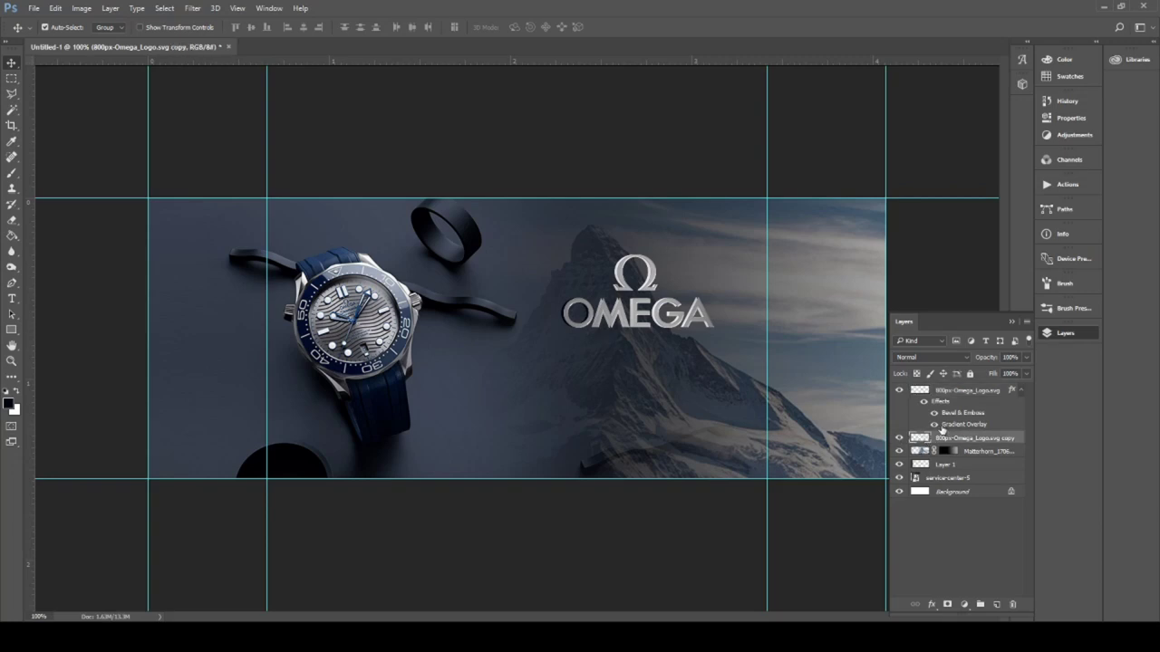
{"action": "left_click", "coordinate": [919, 437], "text": "ctrl"}
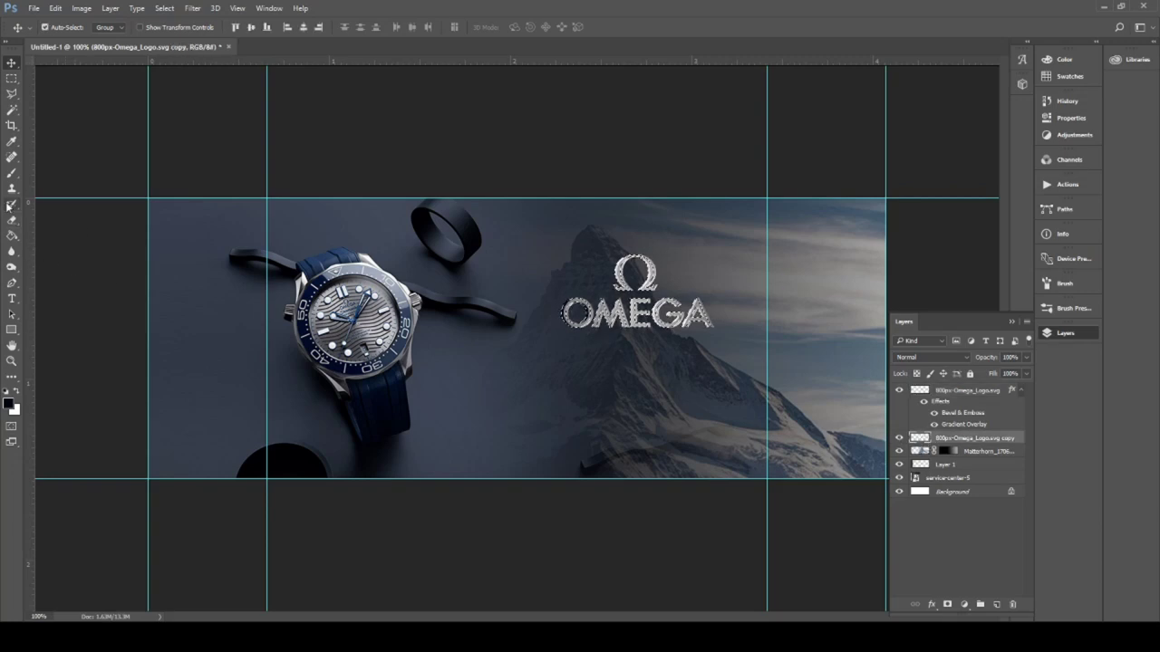
{"action": "key", "text": "g"}
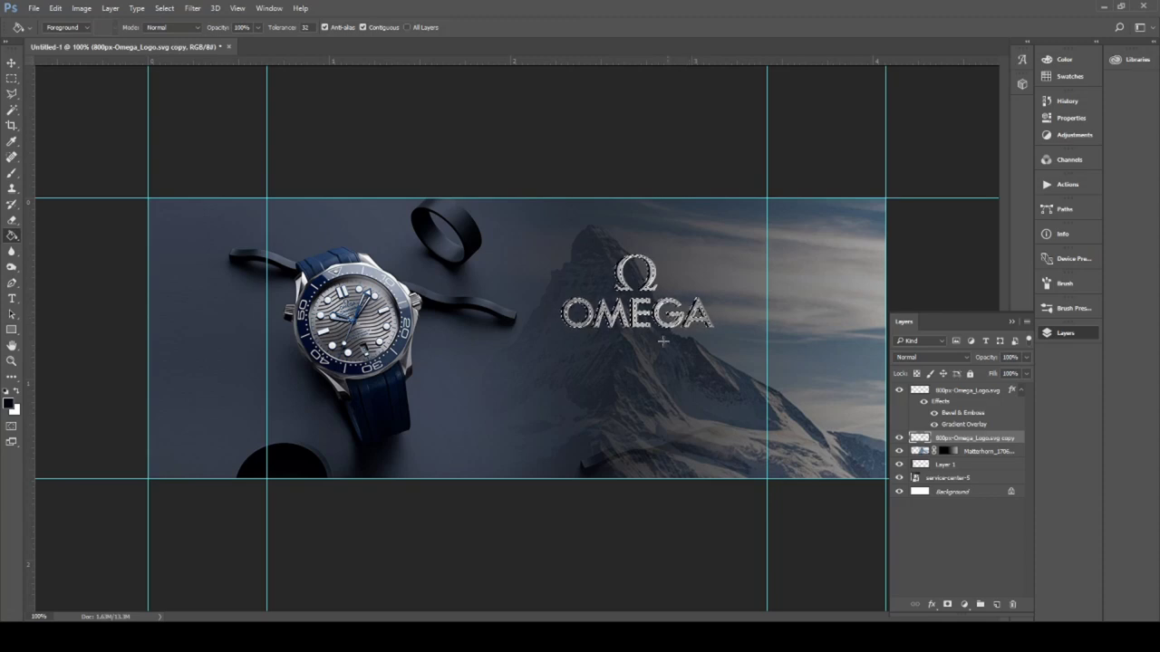
{"action": "key", "text": "ctrl+d"}
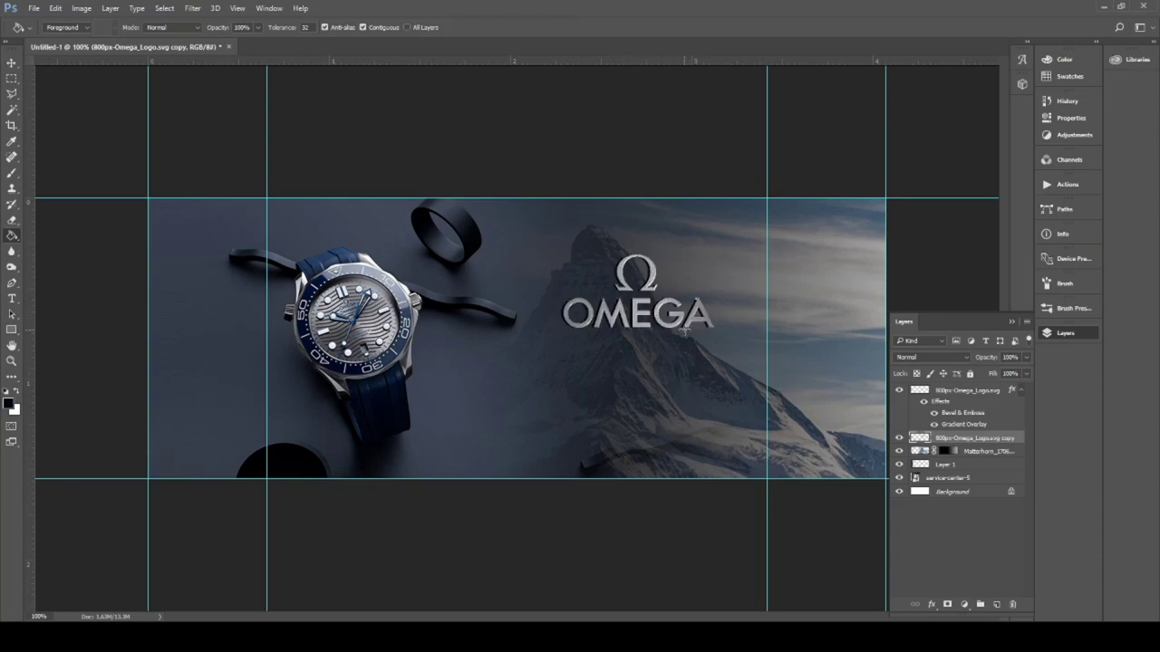
- Zoom in on the logo and refill the copy's outline dark for the offset shadow
{"action": "key", "text": "z"}
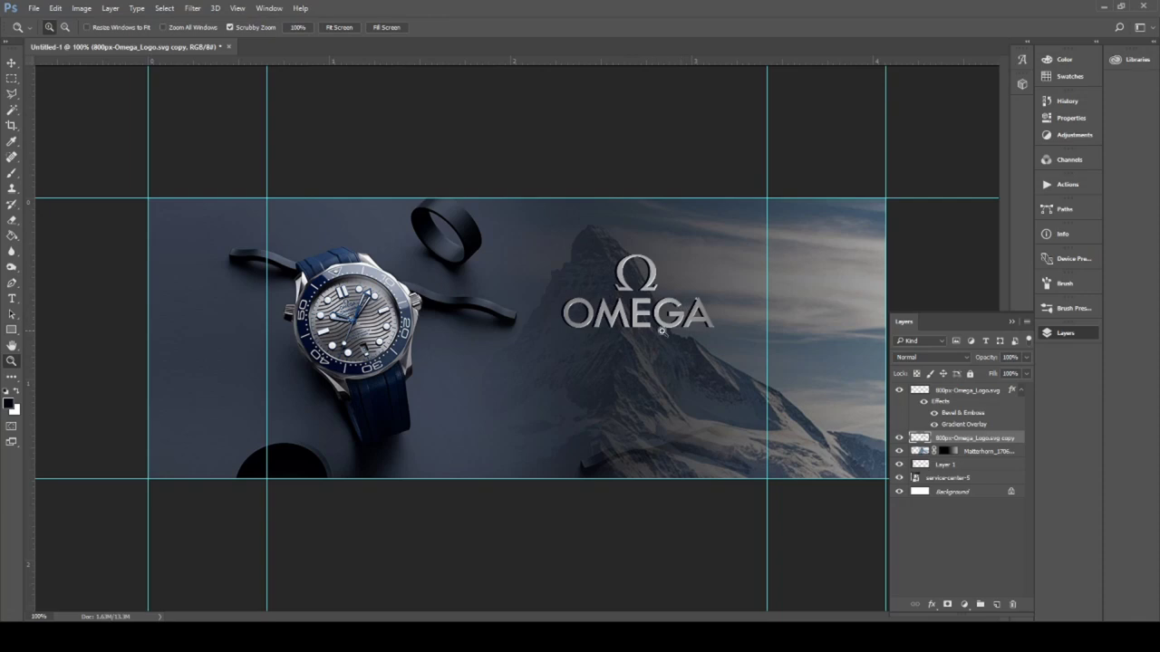
{"action": "left_click", "coordinate": [673, 321]}
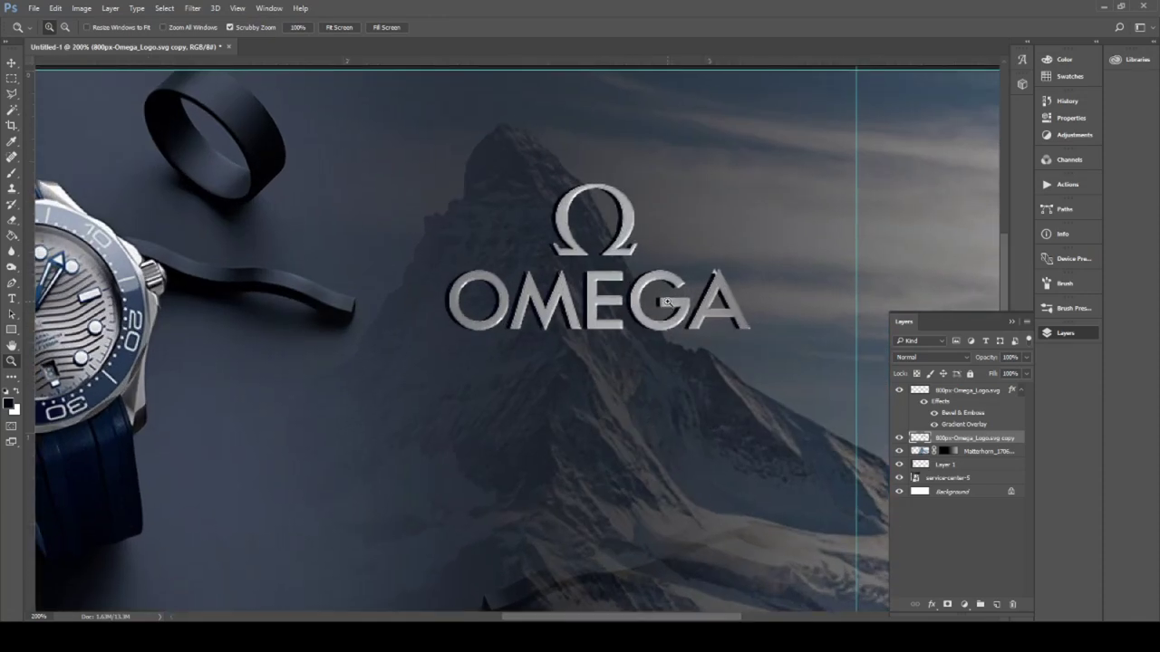
{"action": "left_click", "coordinate": [666, 302]}
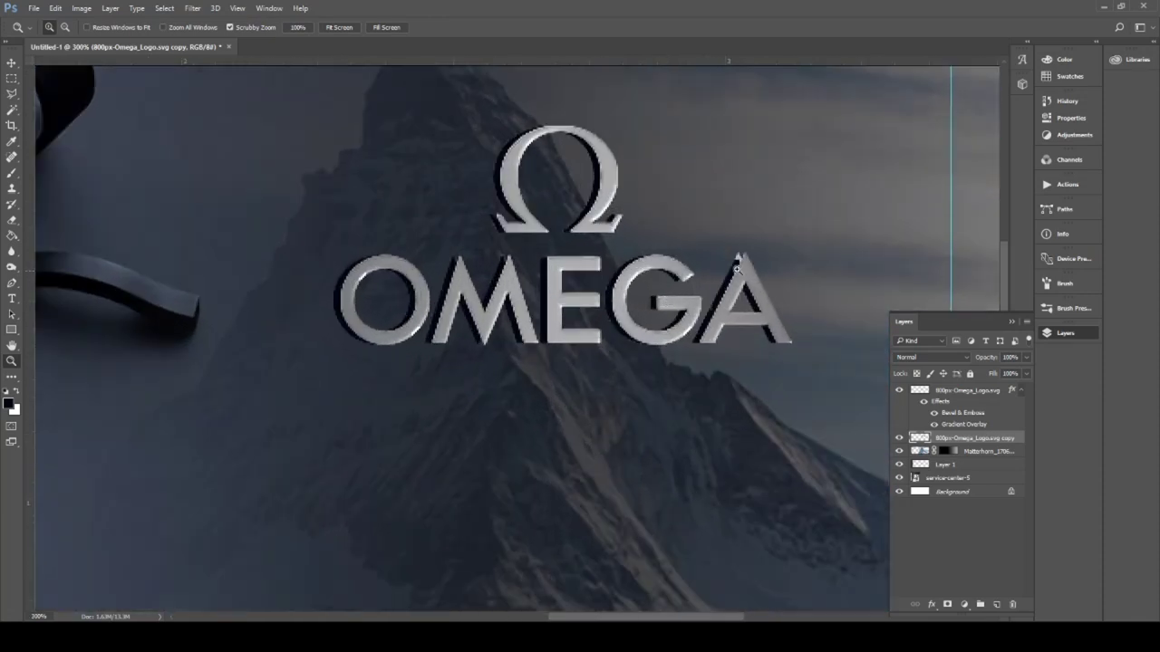
{"action": "key", "text": "v"}
{"action": "left_click", "coordinate": [919, 439], "text": "ctrl"}
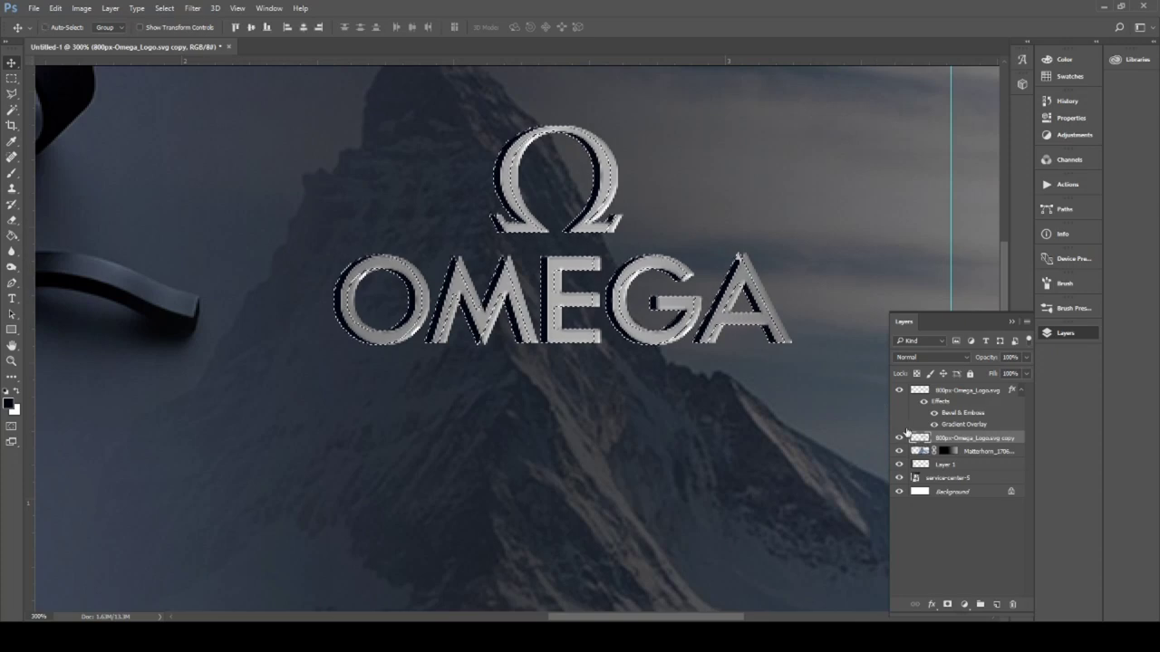
{"action": "key", "text": "g"}
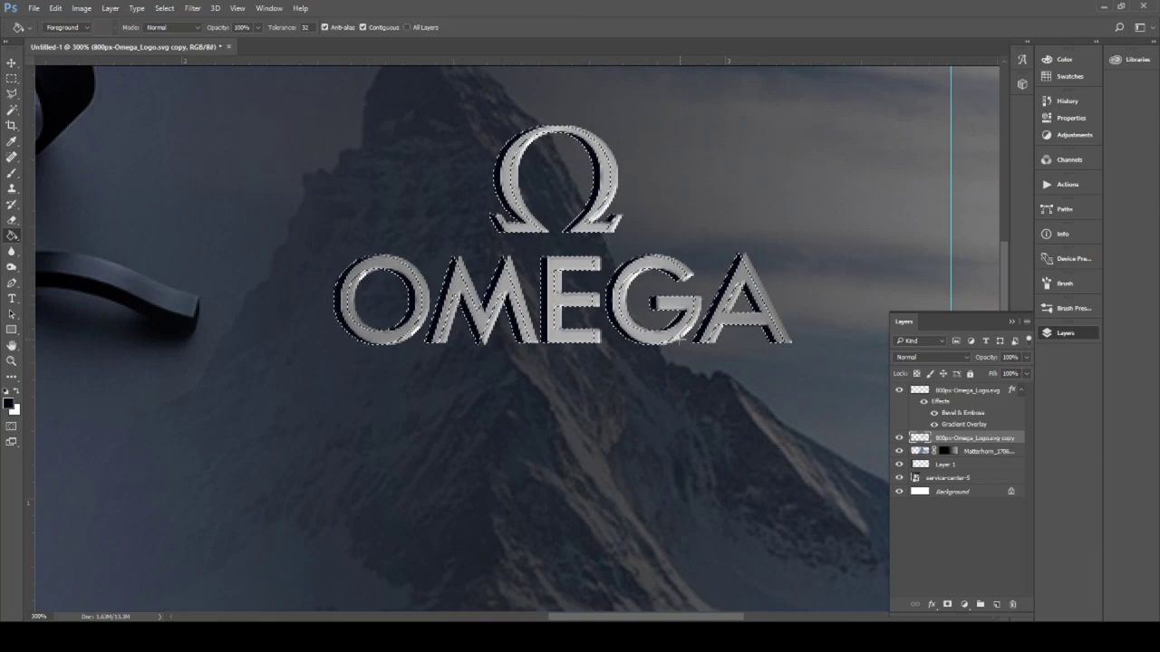
{"action": "key", "text": "ctrl+d"}
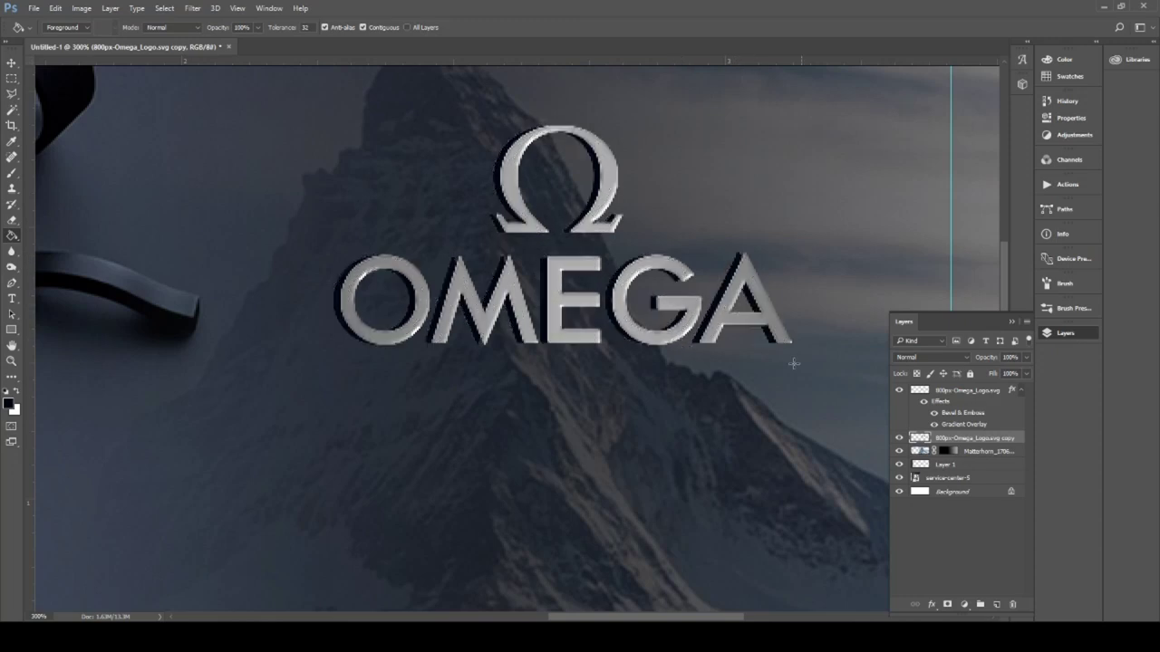
- Zoom out to the whole banner and duplicate the logo shadow layer
{"action": "left_click", "coordinate": [698, 339], "text": "alt"}
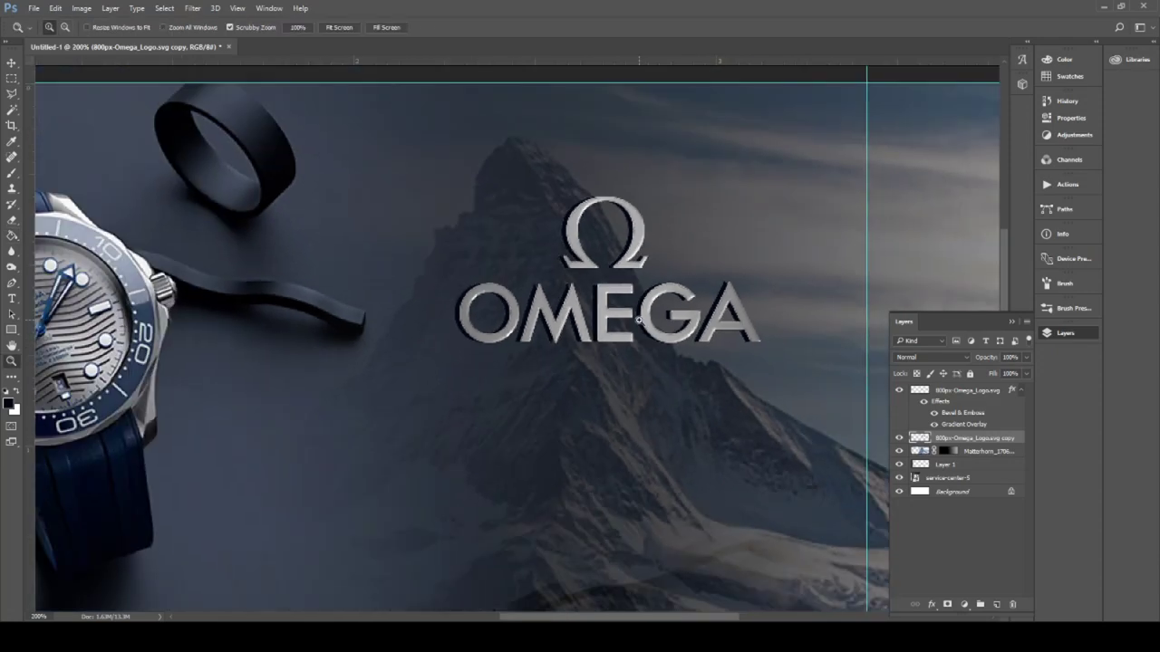
{"action": "left_click", "coordinate": [759, 339], "text": "alt"}
{"action": "left_click_drag", "start_coordinate": [951, 440], "coordinate": [962, 451]}
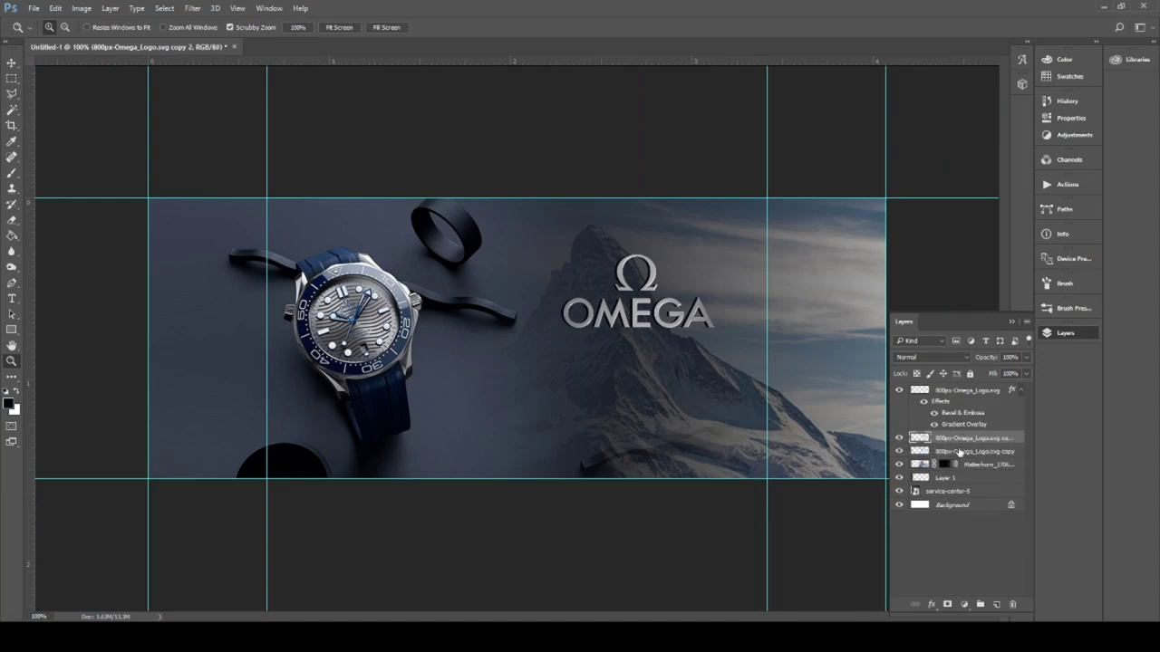
{"action": "left_click_drag", "start_coordinate": [965, 439], "coordinate": [960, 453]}
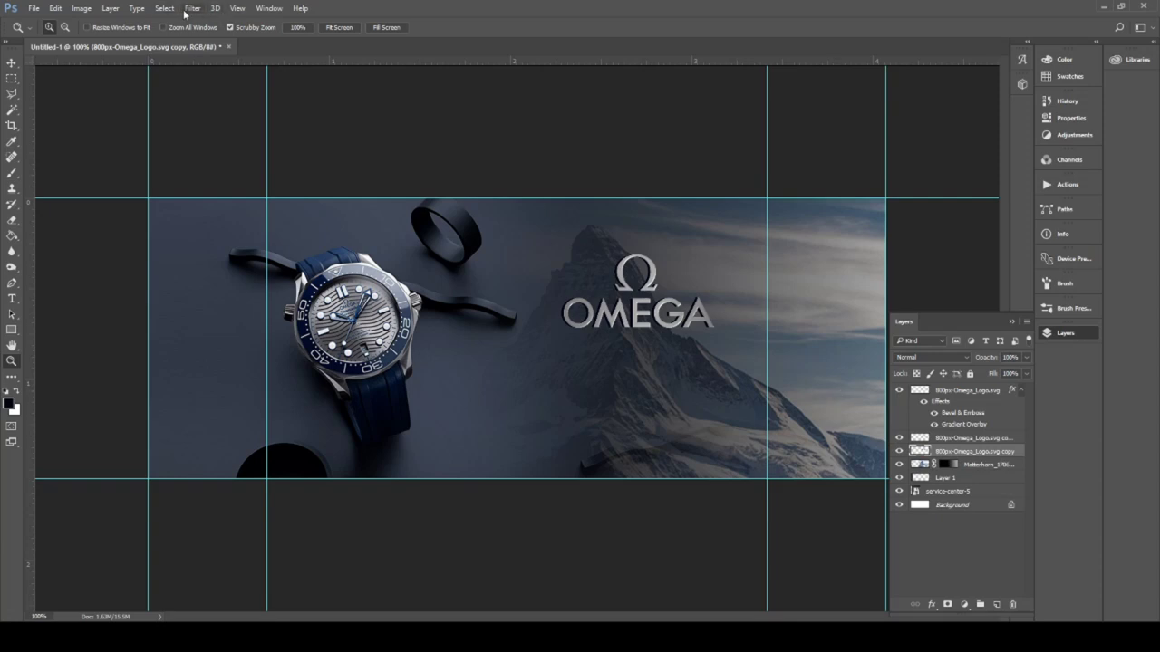
- Apply a 7.2-pixel Gaussian Blur to the duplicated shadow layer
{"action": "left_click", "coordinate": [186, 9]}
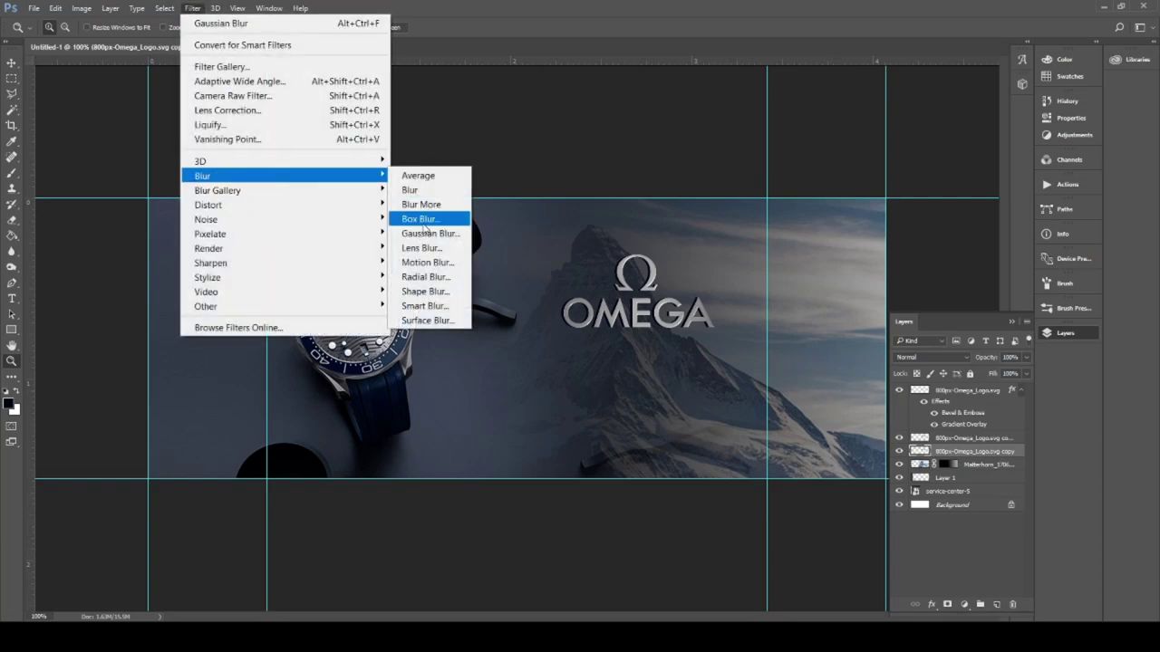
{"action": "left_click", "coordinate": [428, 234]}
{"action": "left_click_drag", "start_coordinate": [723, 345], "coordinate": [719, 347]}
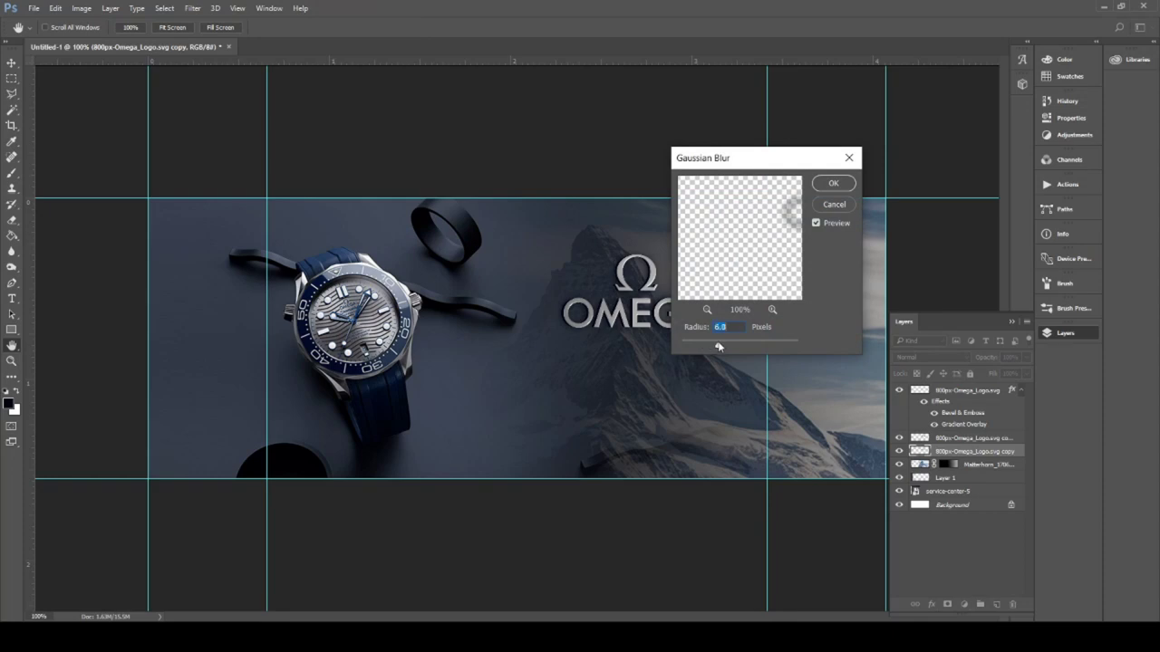
{"action": "left_click", "coordinate": [830, 184]}
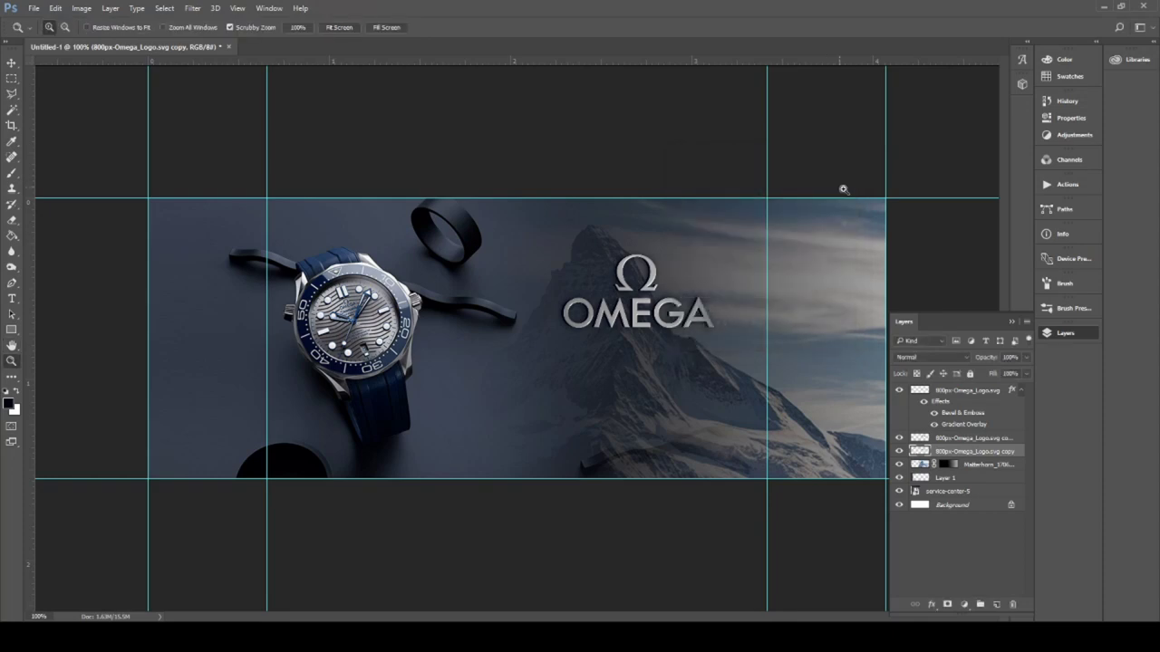
- Toggle the logo layers' visibility to check the blurred shadow, then show them again
{"action": "left_click", "coordinate": [899, 439]}
{"action": "left_click", "coordinate": [12, 63]}
{"action": "left_click", "coordinate": [899, 439]}
{"action": "left_click", "coordinate": [899, 391]}
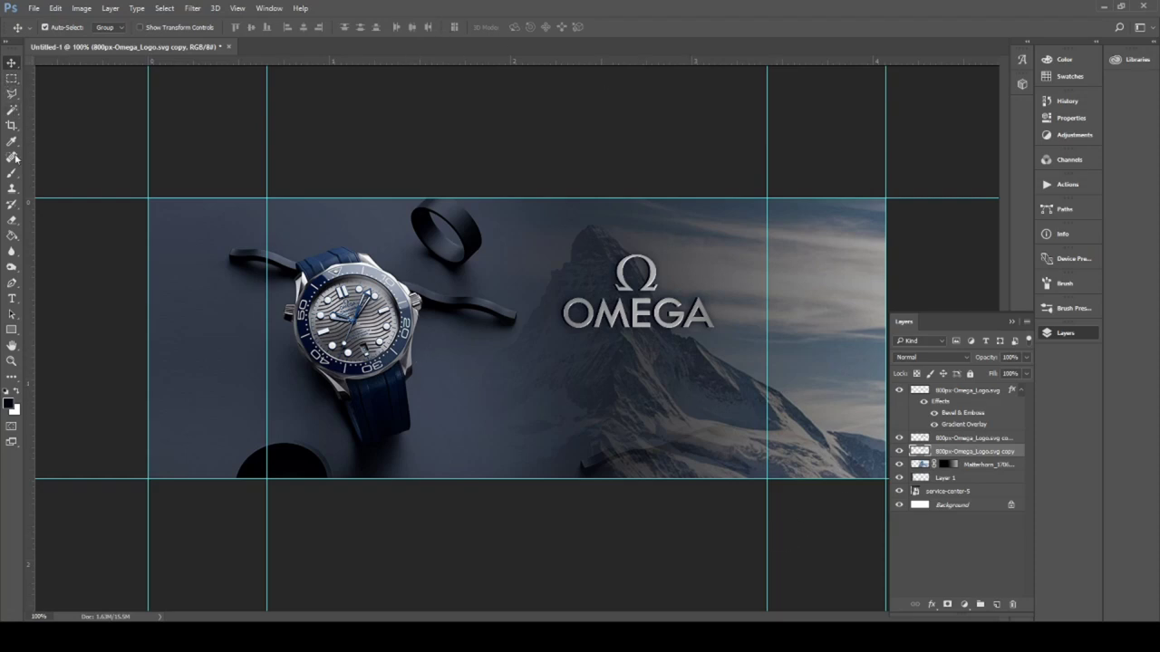
- Type the 8 pt tagline 'The sign of exellence' just below the OMEGA logo
{"action": "left_click", "coordinate": [11, 299]}
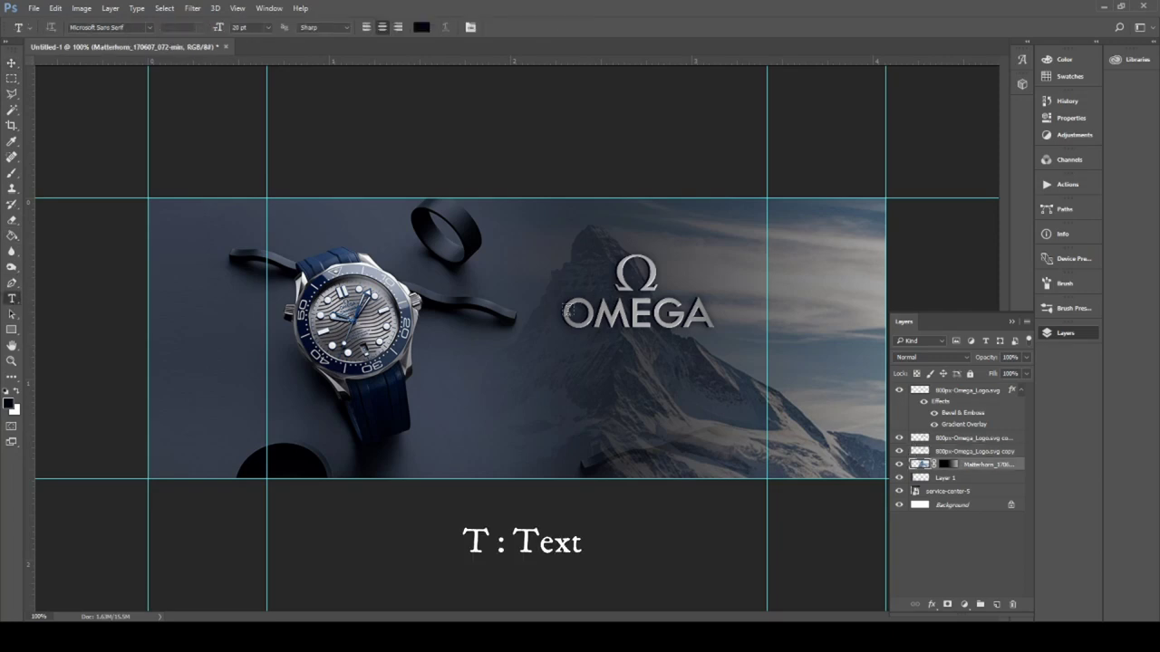
{"action": "left_click", "coordinate": [557, 371]}
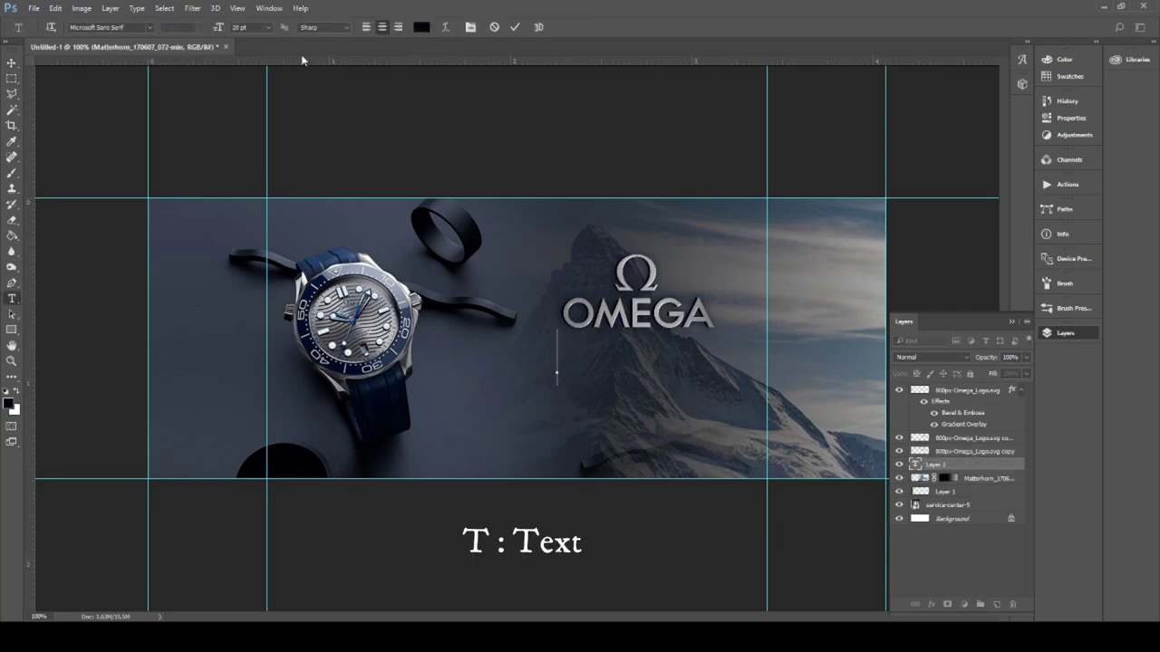
{"action": "type", "text": "T"}
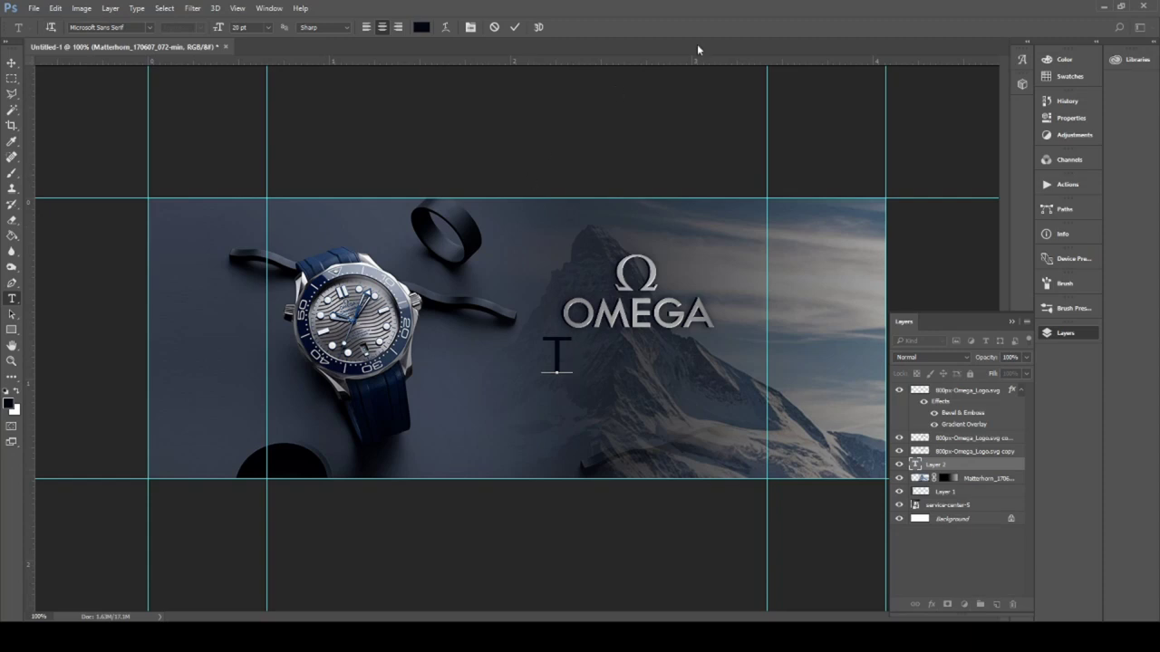
{"action": "key", "text": "ctrl+a"}
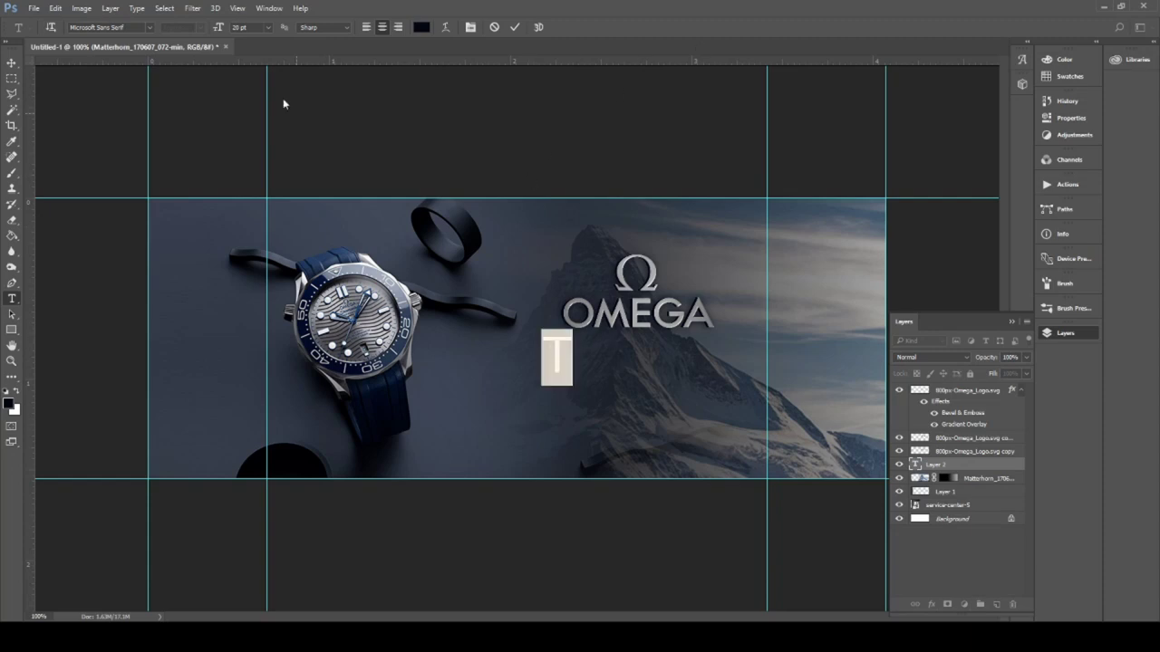
{"action": "left_click", "coordinate": [247, 27]}
{"action": "type", "text": "8"}
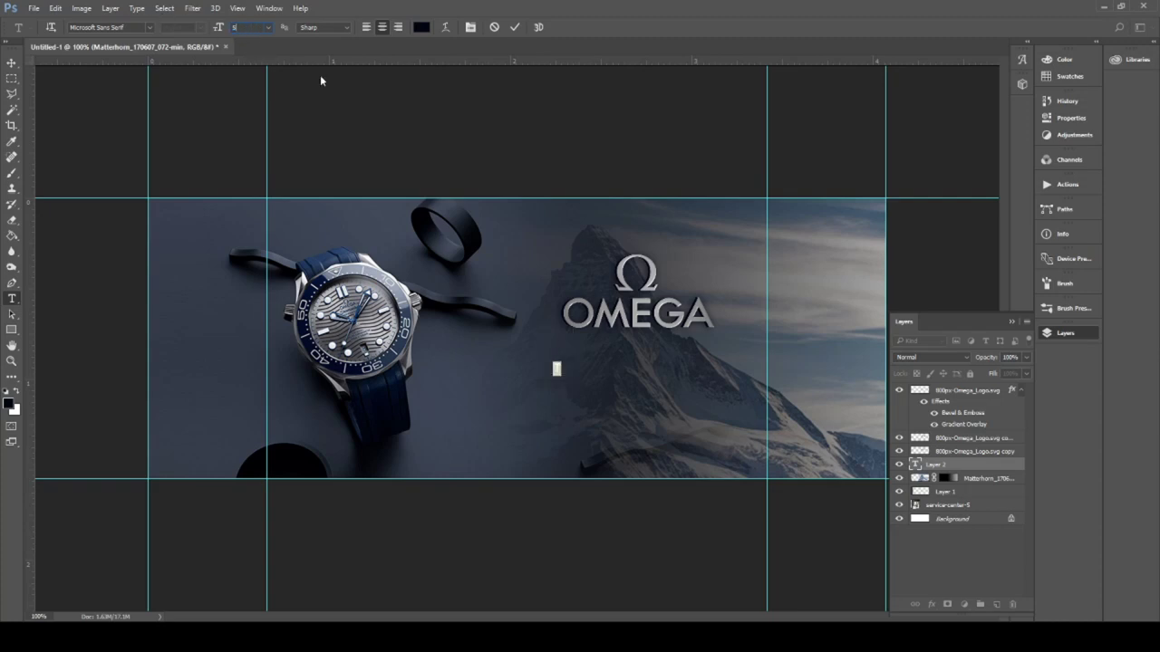
{"action": "left_click", "coordinate": [558, 369]}
{"action": "type", "text": "he"}
{"action": "type", "text": " sign of"}
{"action": "type", "text": " e"}
{"action": "type", "text": "x"}
{"action": "type", "text": "c"}
{"action": "key", "text": "BackSpace"}
{"action": "type", "text": "cellence"}
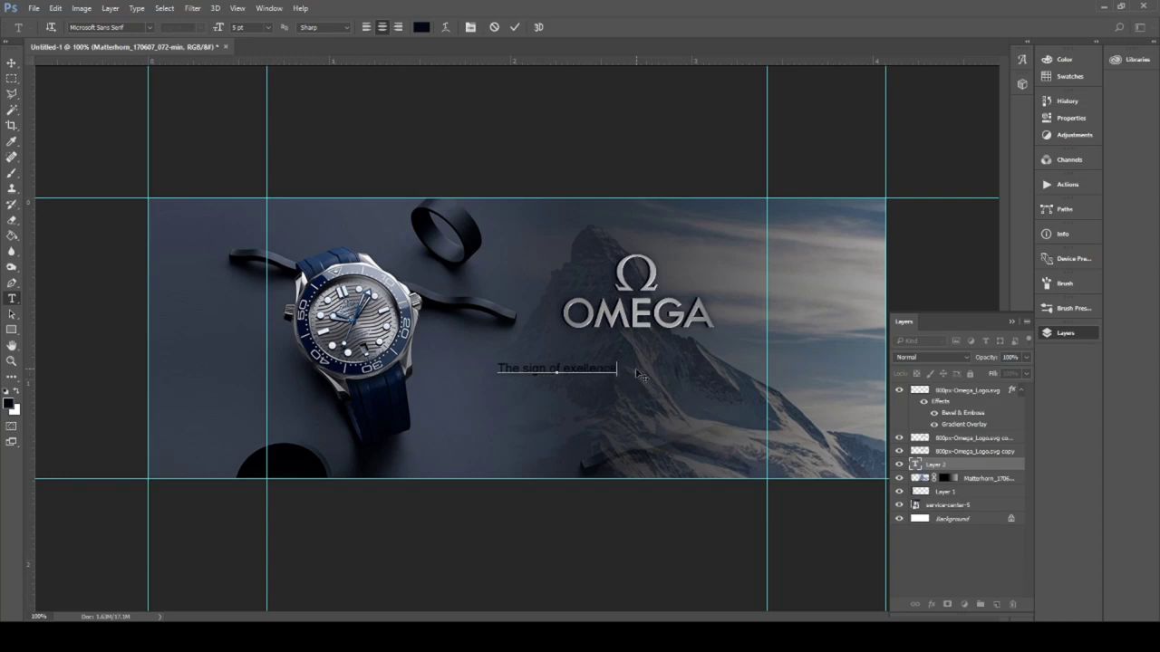
{"action": "left_click", "coordinate": [13, 64]}
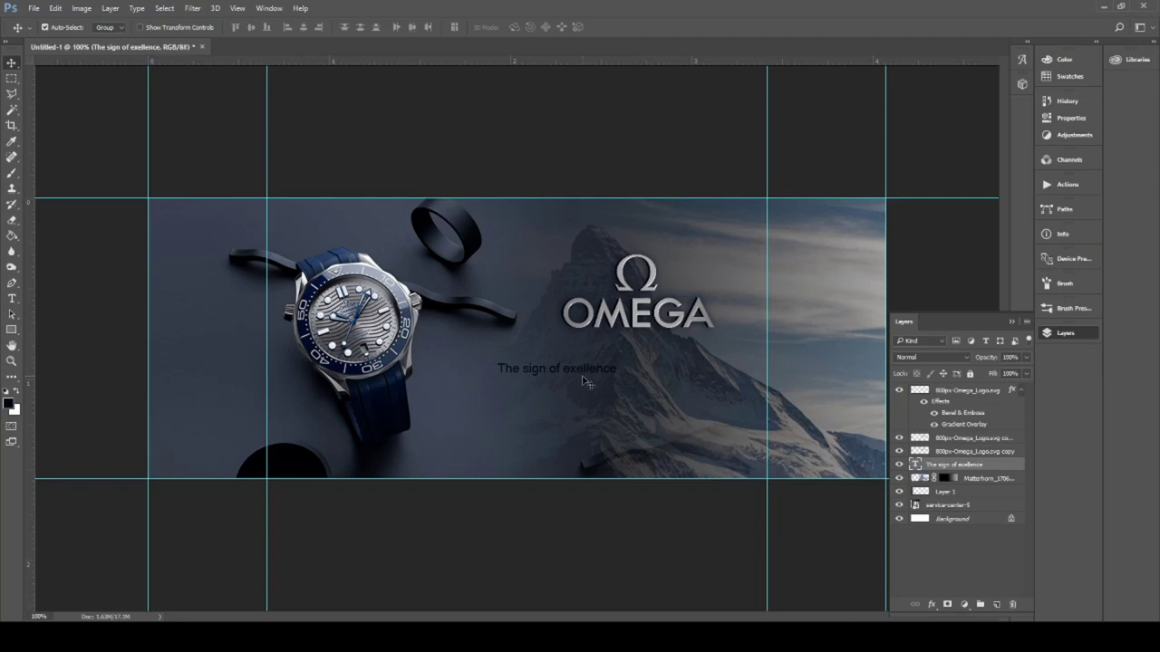
- Scale the tagline to about 110% and centre it just under the OMEGA wordmark
{"action": "key", "text": "ctrl+t"}
{"action": "mouse_move", "coordinate": [617, 368]}
{"action": "left_mouse_down"}
{"action": "mouse_move", "coordinate": [673, 347]}
{"action": "mouse_move", "coordinate": [712, 364]}
{"action": "left_mouse_up"}
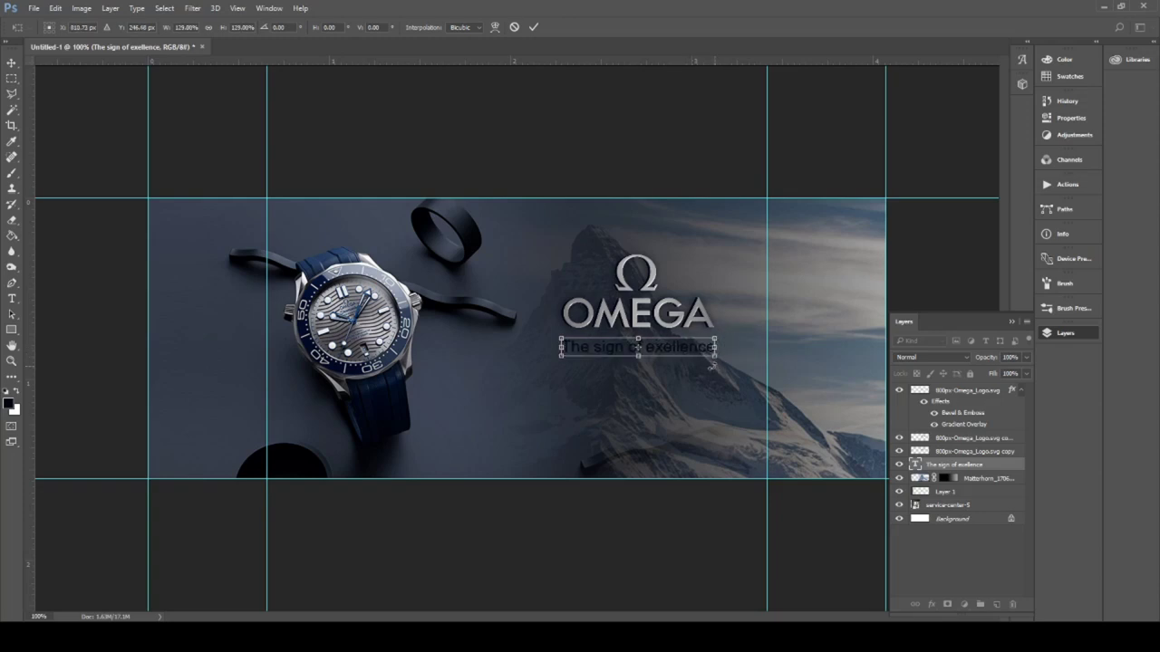
{"action": "key", "text": "Return"}
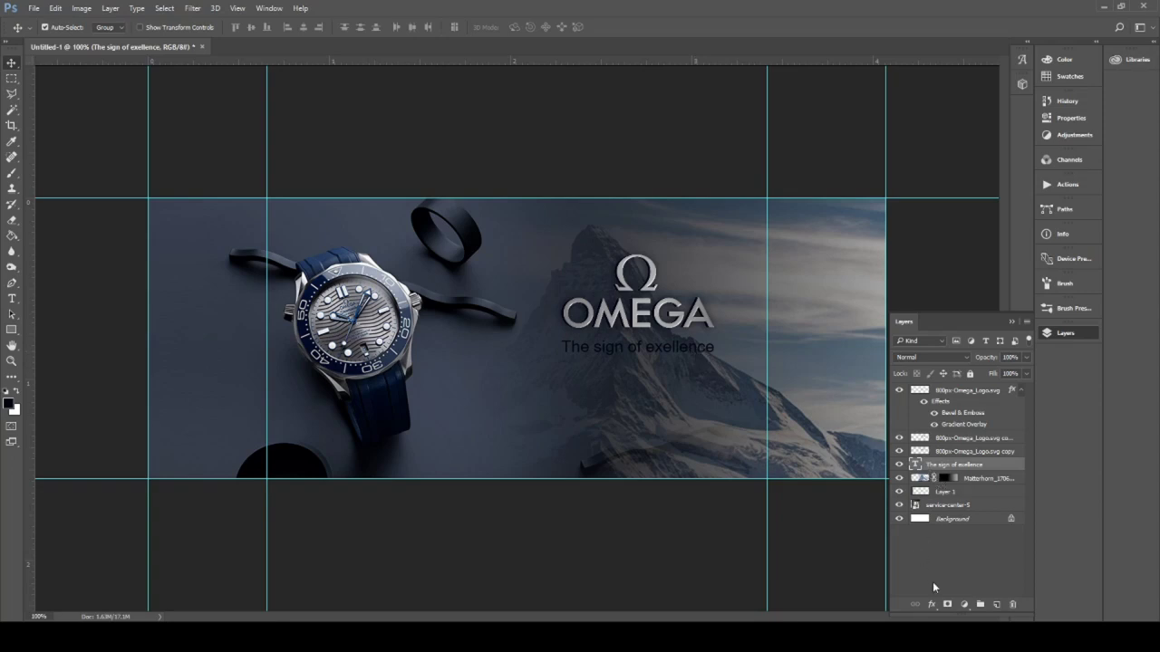
- Add a Gradient Overlay to the tagline, trying several gradient presets
{"action": "left_click", "coordinate": [932, 605]}
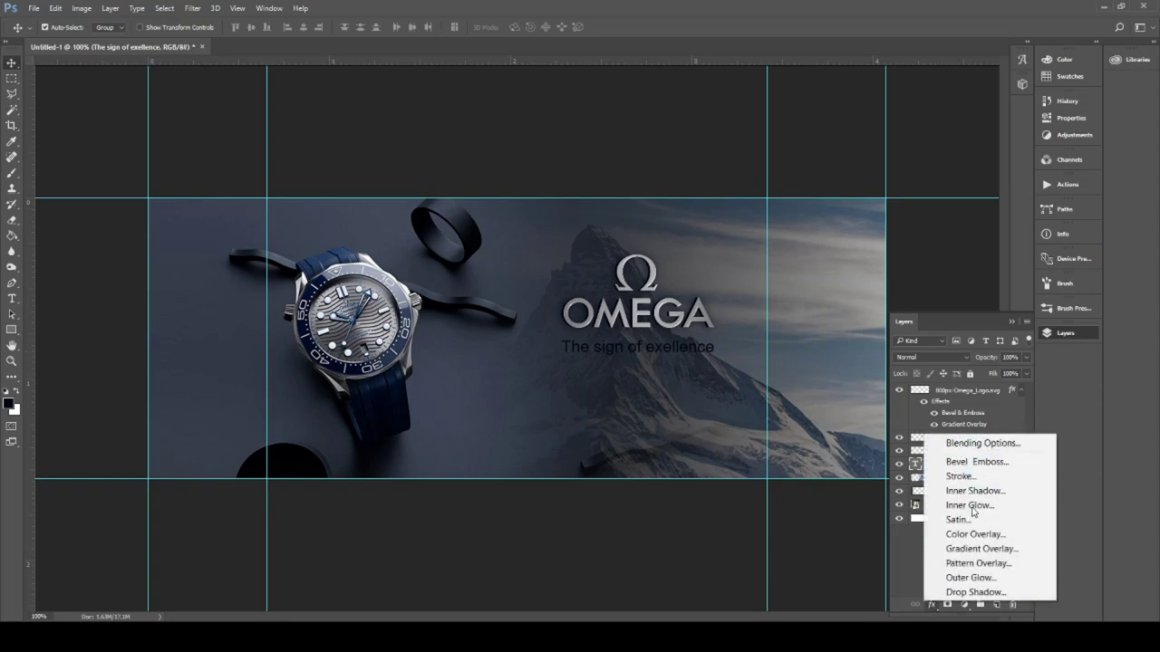
{"action": "left_click", "coordinate": [976, 549]}
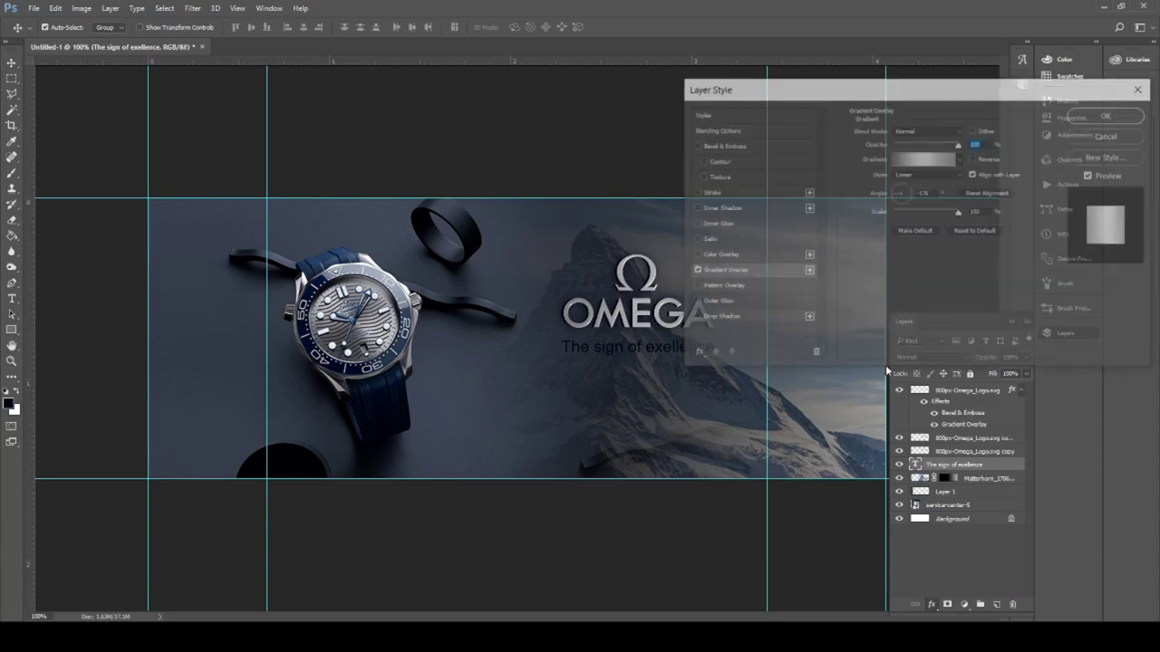
{"action": "left_click", "coordinate": [960, 159]}
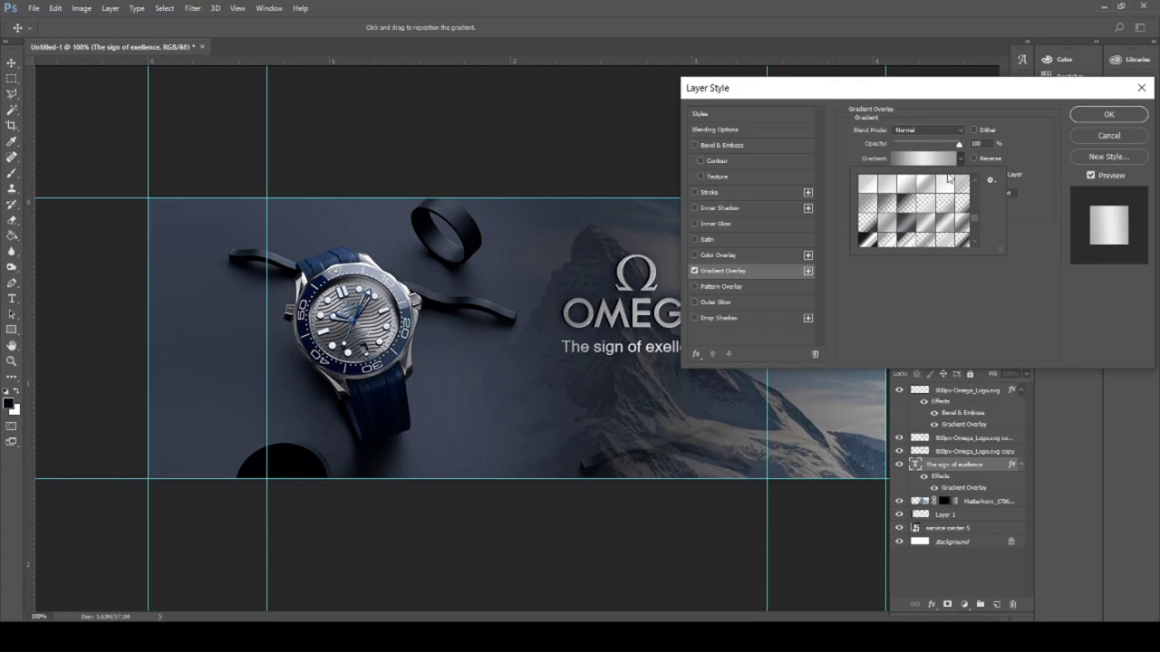
{"action": "left_click", "coordinate": [927, 189]}
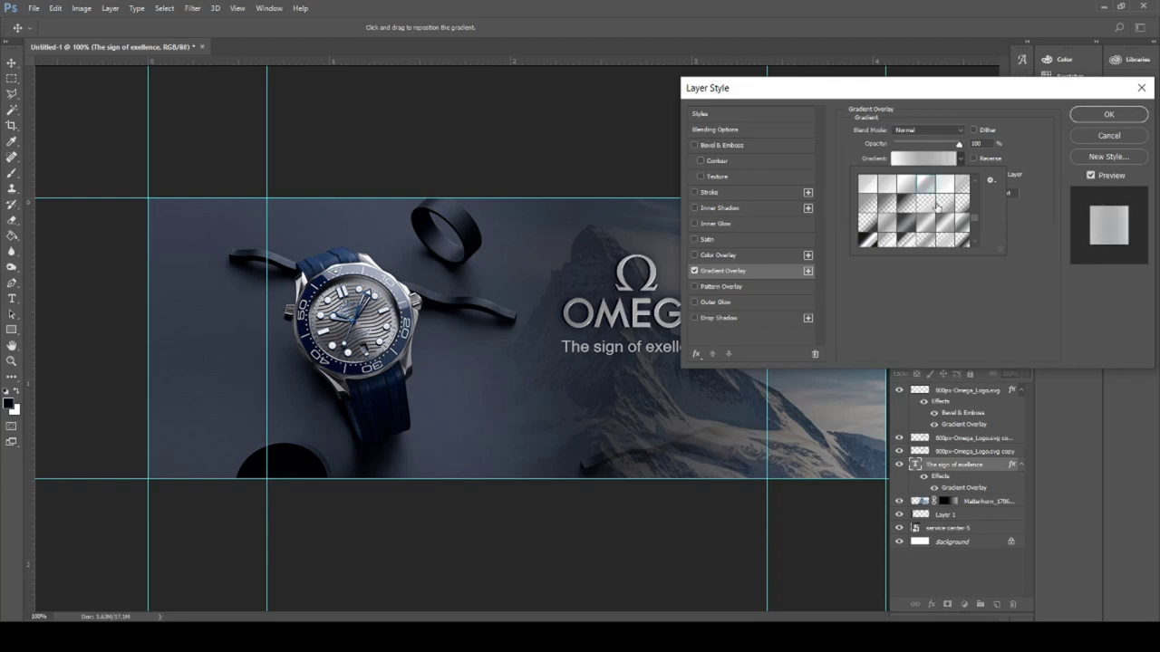
{"action": "scroll", "coordinate": [932, 207], "scroll_direction": "down", "scroll_amount": 1}
{"action": "left_click", "coordinate": [926, 214]}
{"action": "scroll", "coordinate": [926, 215], "scroll_direction": "down", "scroll_amount": 2}
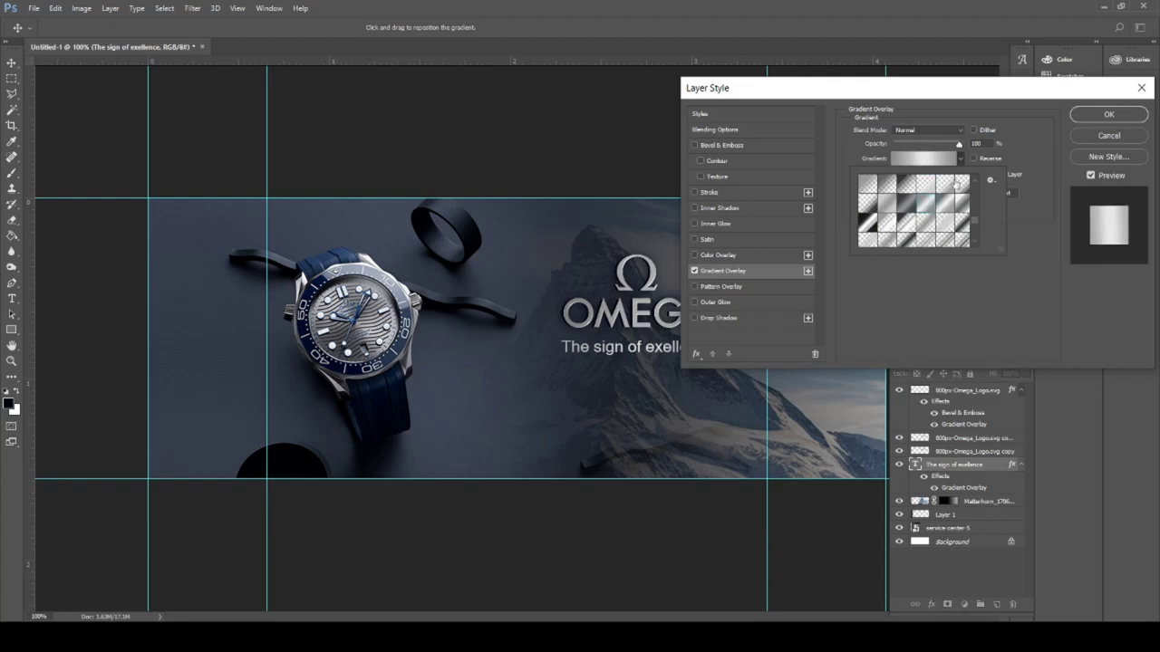
- Add Bevel & Emboss with a different gloss contour and apply the tagline's style
{"action": "left_click", "coordinate": [716, 143]}
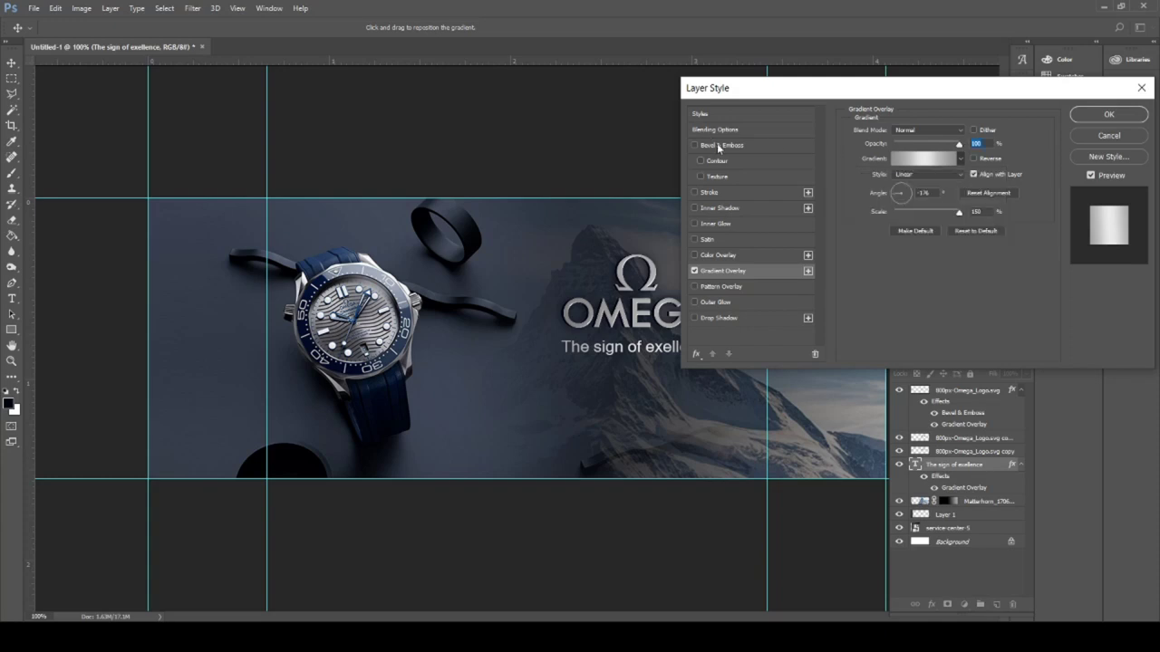
{"action": "left_click", "coordinate": [722, 146]}
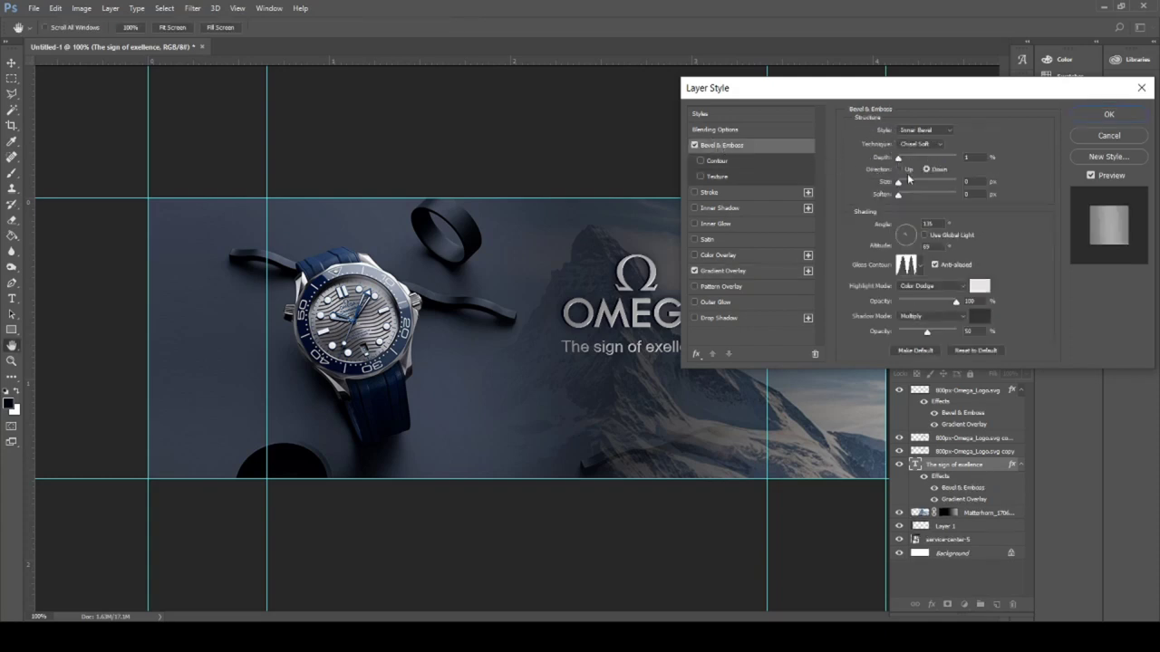
{"action": "left_click", "coordinate": [921, 265]}
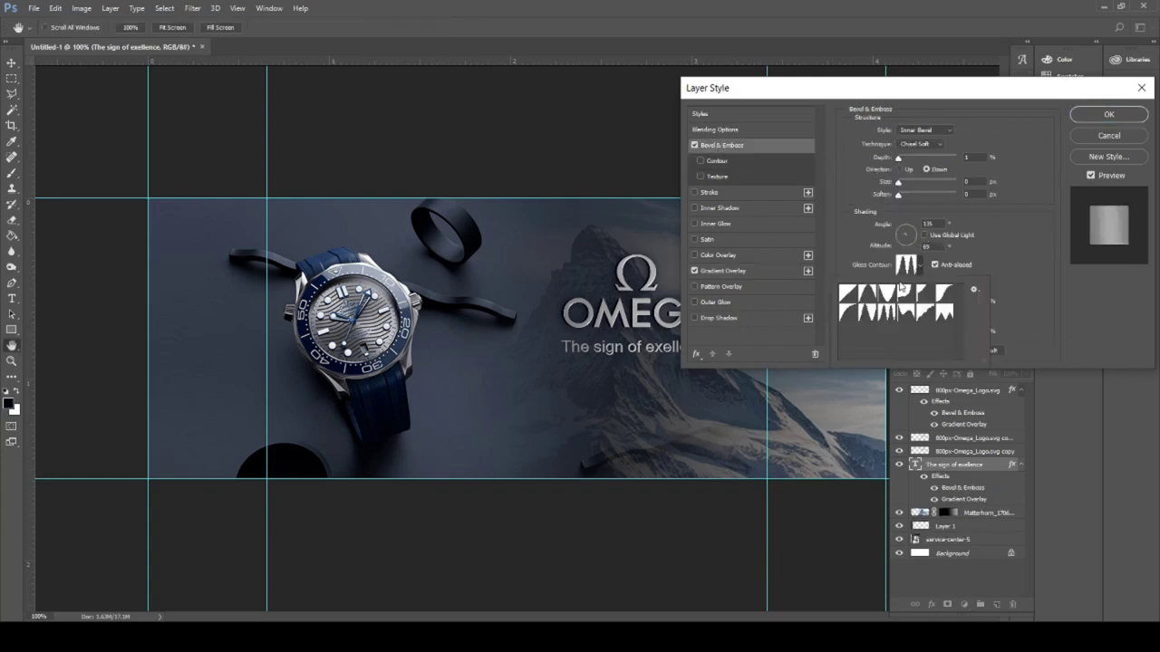
{"action": "left_click", "coordinate": [888, 292]}
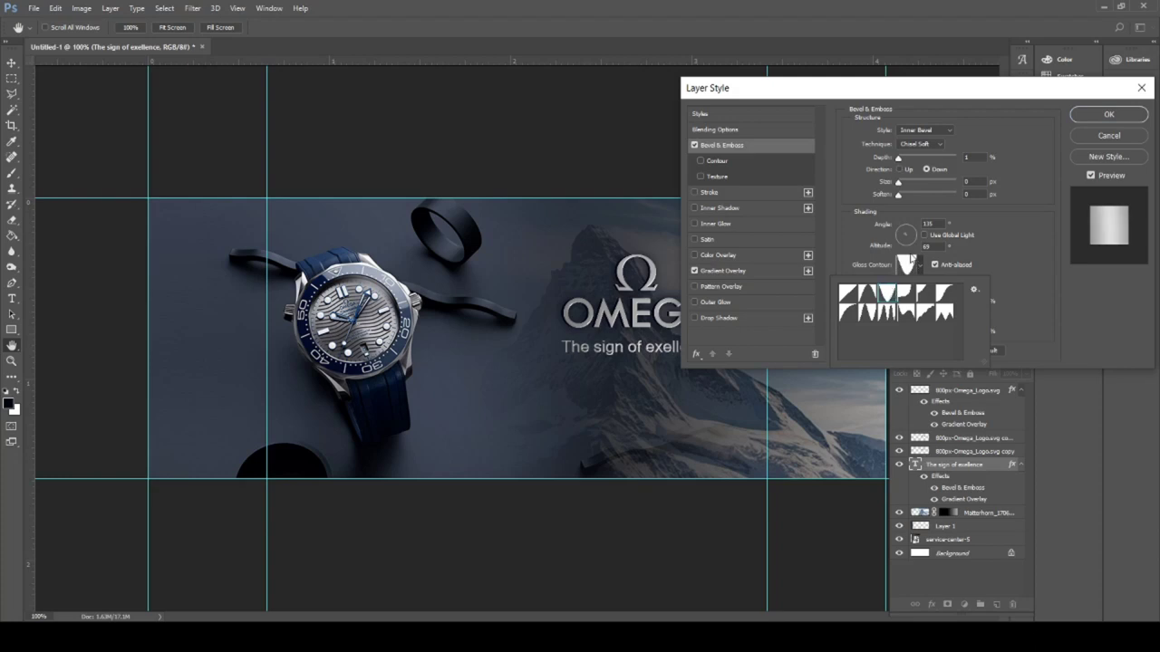
{"action": "left_click", "coordinate": [1109, 114]}
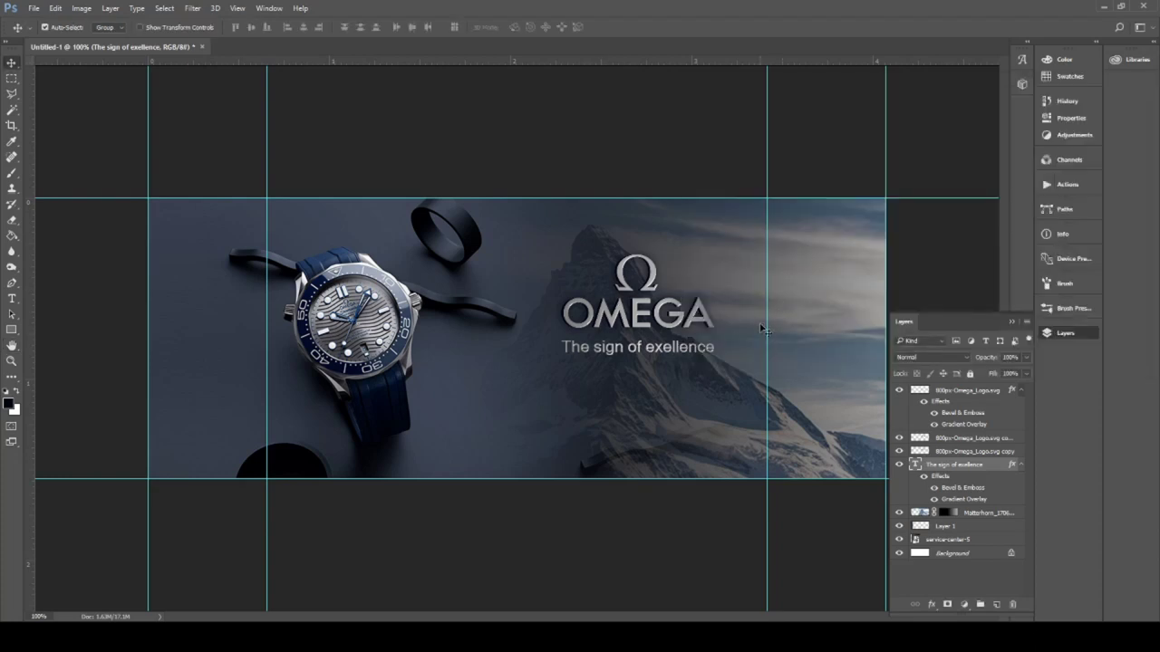
- Add a new empty Layer 2 and select a thin strip just under the tagline
{"action": "left_click", "coordinate": [12, 79]}
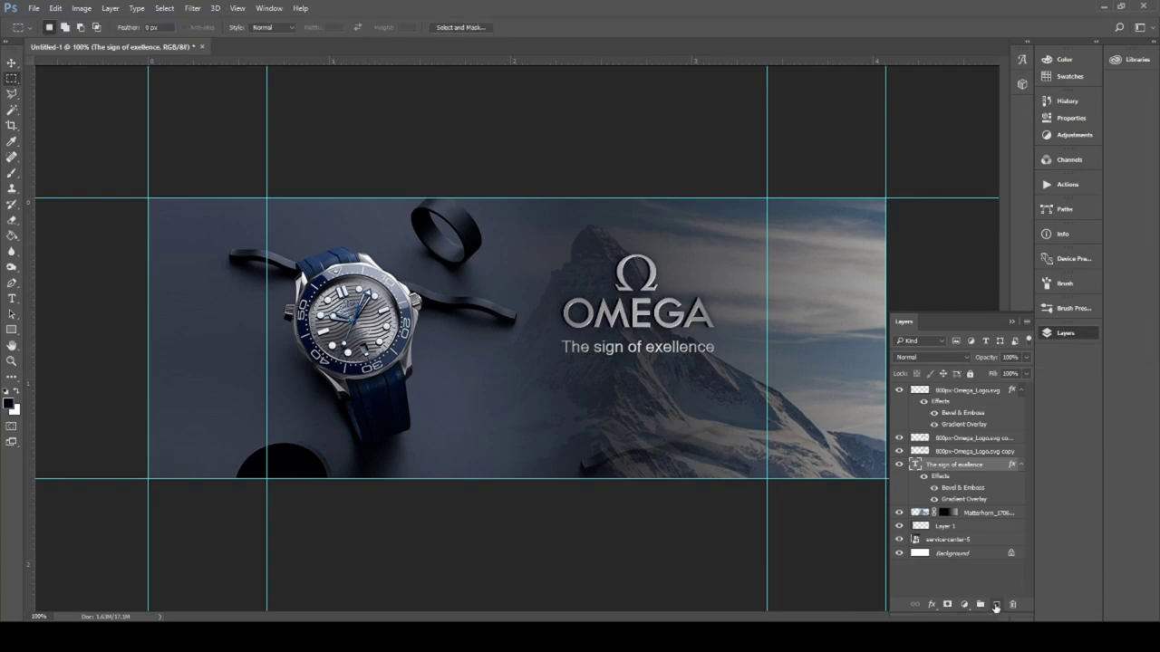
{"action": "left_click", "coordinate": [995, 605]}
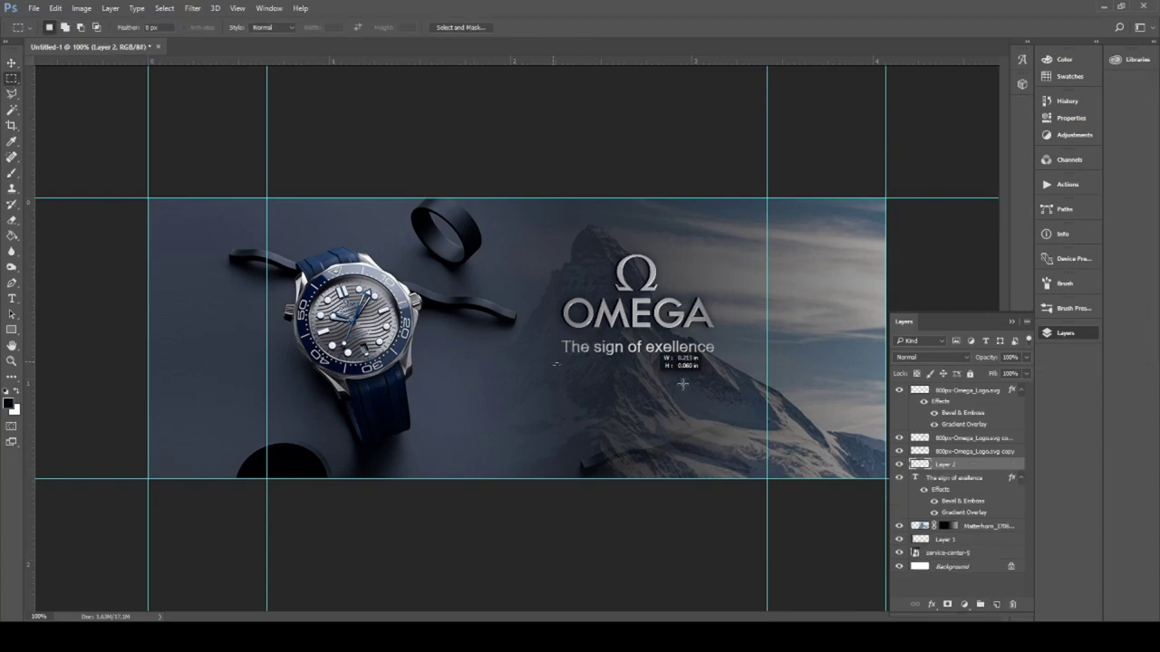
{"action": "left_click_drag", "start_coordinate": [682, 384], "coordinate": [730, 364]}
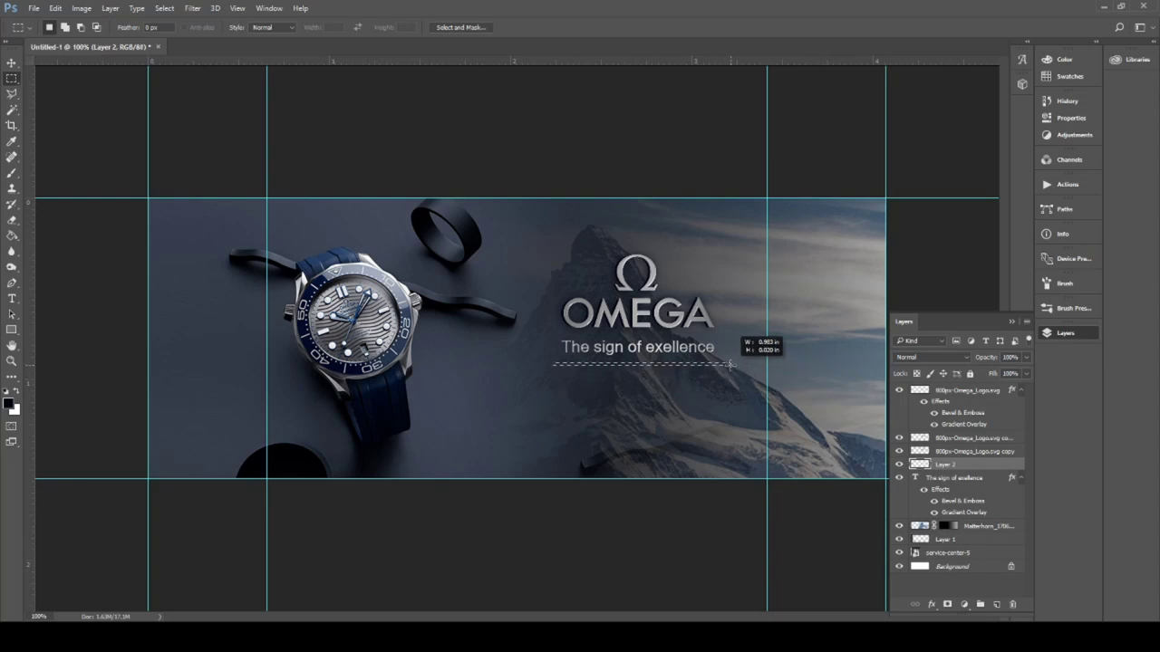
{"action": "left_click_drag", "start_coordinate": [729, 364], "coordinate": [727, 365]}
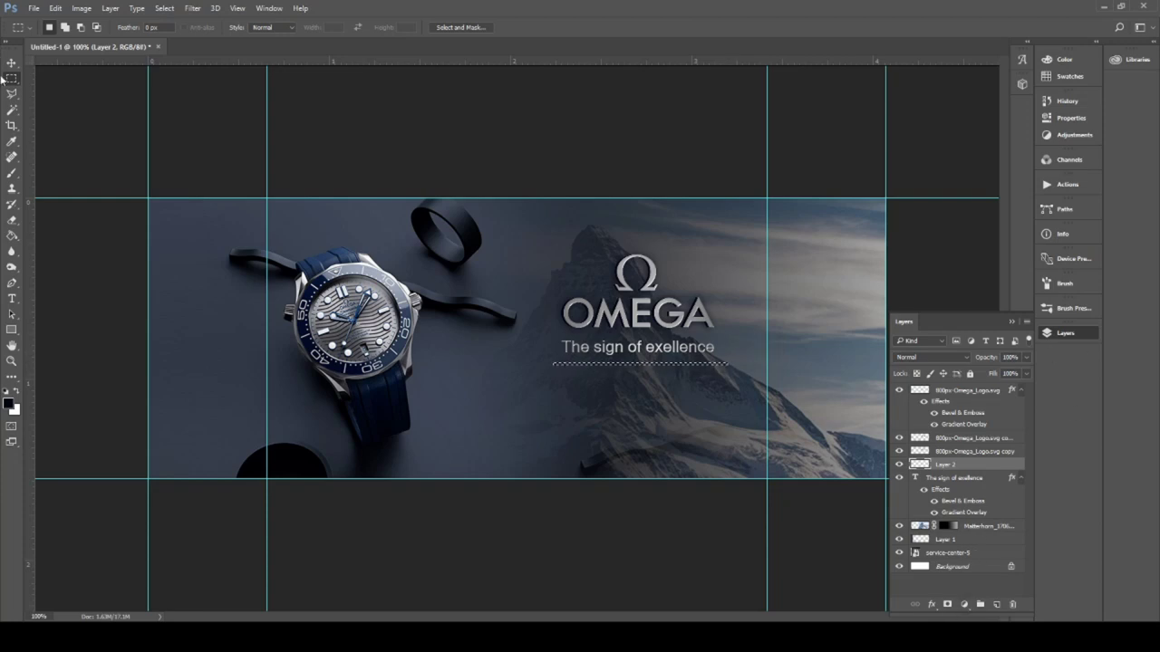
- Fill the strip with a gradient preset to make a silver divider line
{"action": "key", "text": "z"}
{"action": "left_click", "coordinate": [14, 238]}
{"action": "left_click", "coordinate": [88, 28]}
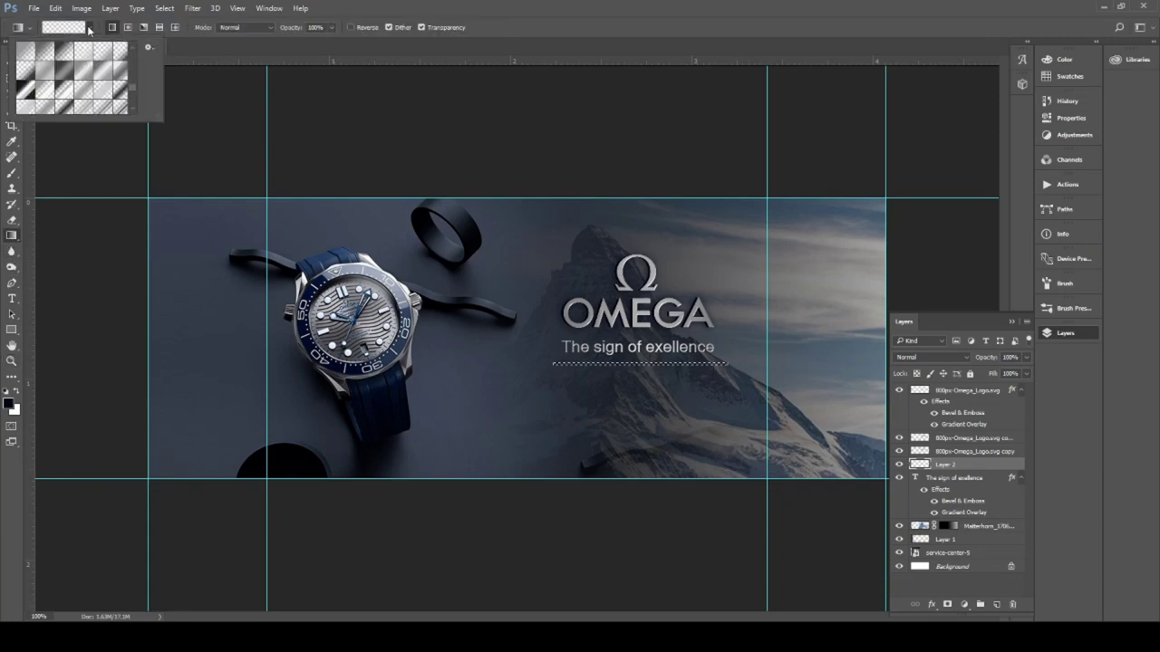
{"action": "left_click", "coordinate": [82, 78]}
{"action": "left_click", "coordinate": [563, 367]}
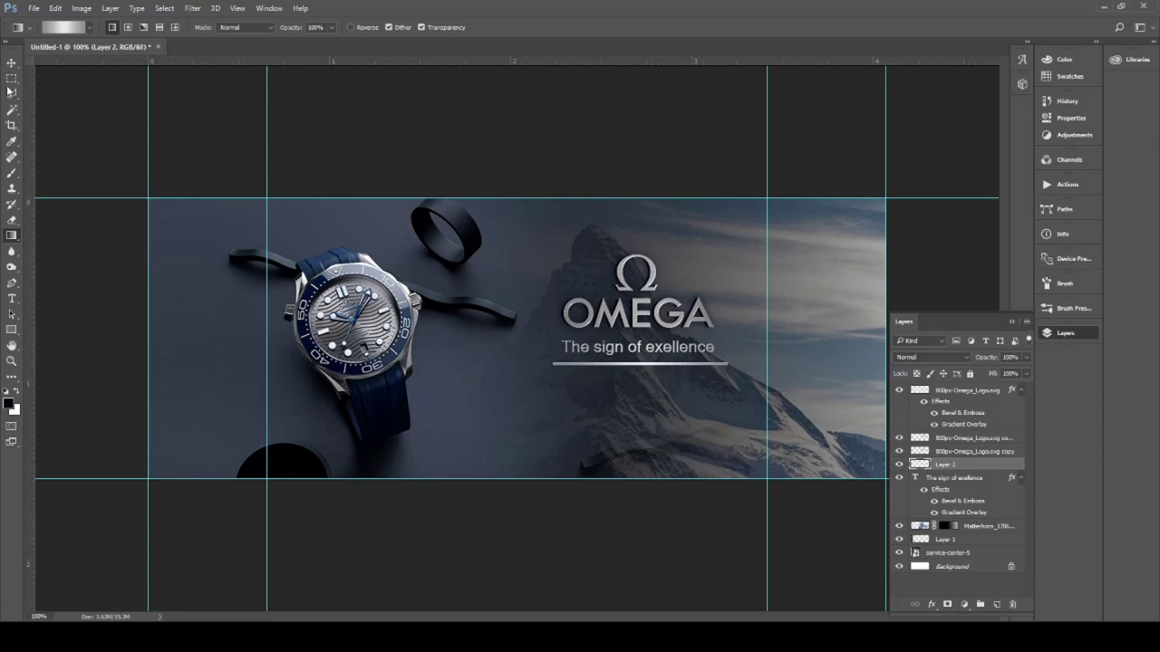
- Thin the line to 80% height, reposition it, and duplicate it slightly below
{"action": "left_click", "coordinate": [12, 63]}
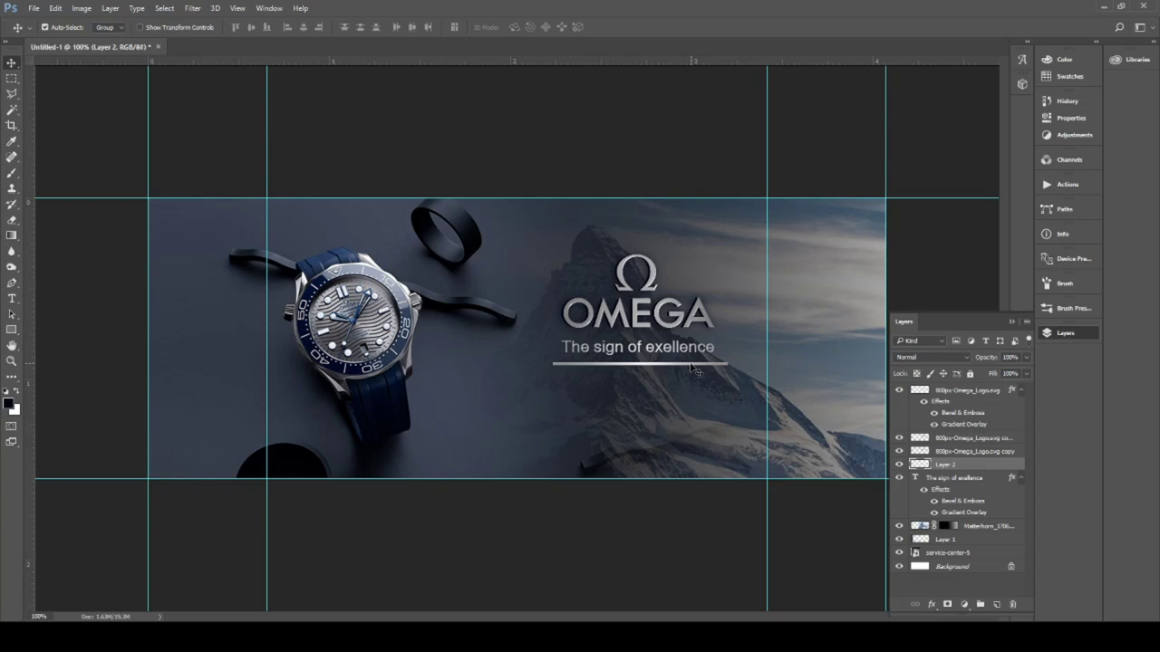
{"action": "key", "text": "z"}
{"action": "left_click", "coordinate": [691, 367]}
{"action": "key", "text": "ctrl+t"}
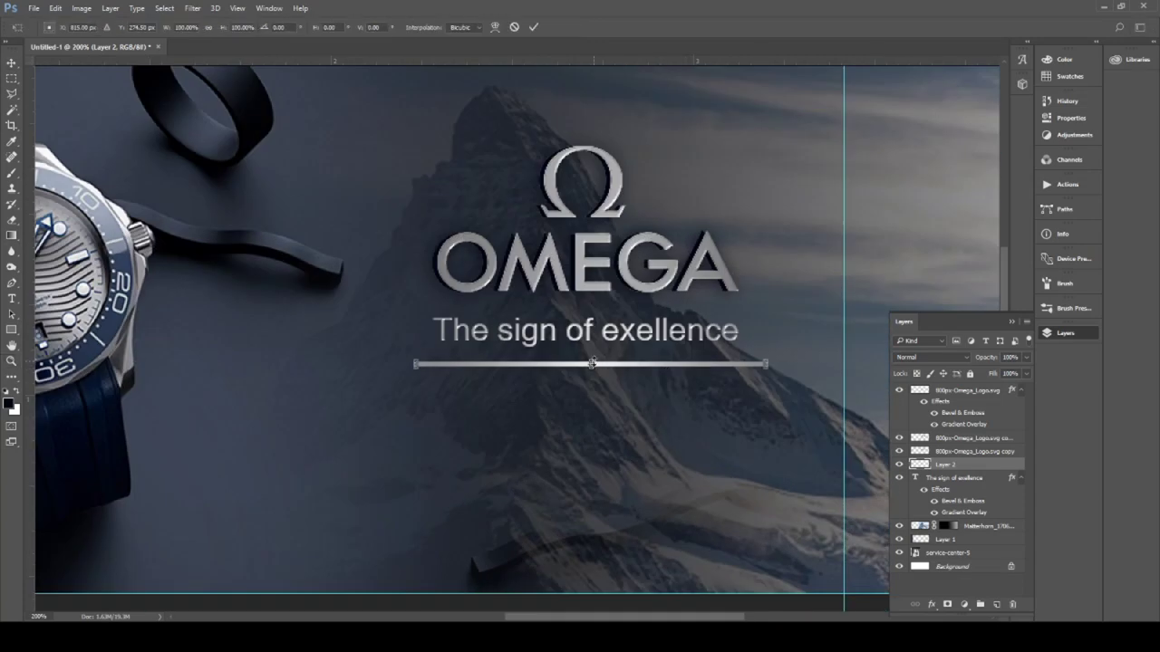
{"action": "left_click_drag", "start_coordinate": [592, 364], "coordinate": [594, 365]}
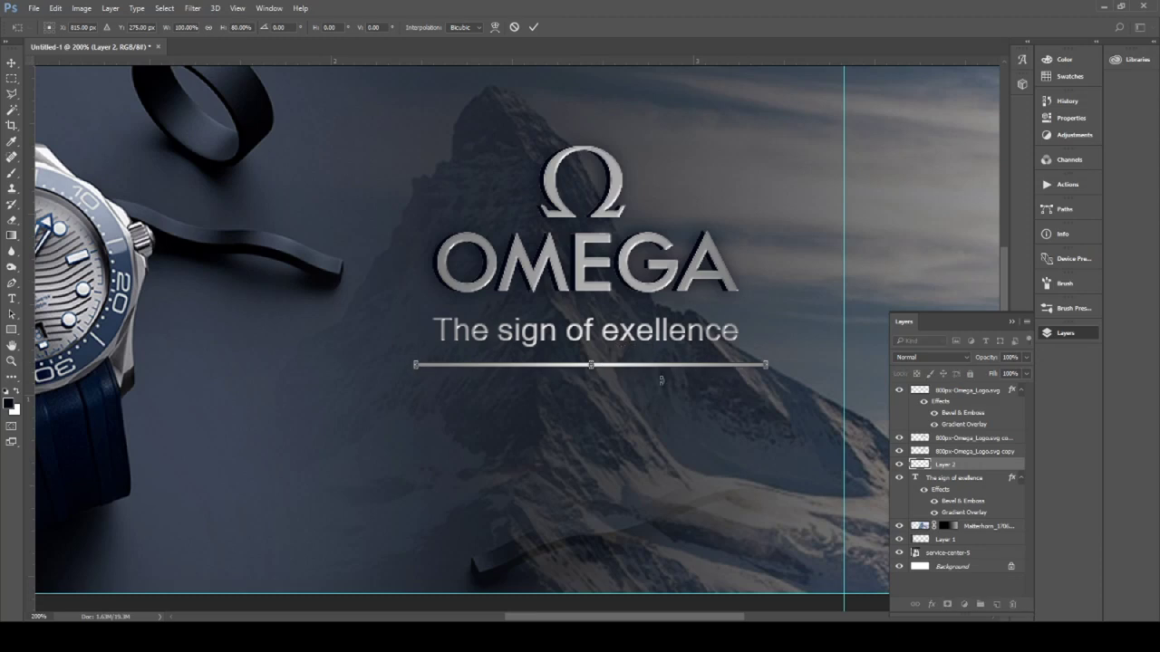
{"action": "left_click_drag", "start_coordinate": [686, 366], "coordinate": [678, 369]}
{"action": "key", "text": "Return"}
{"action": "left_click_drag", "start_coordinate": [666, 367], "coordinate": [677, 435]}
- Select both divider line layers and group them into Group 1
{"action": "key", "text": "z"}
{"action": "left_click", "coordinate": [627, 368], "text": "alt"}
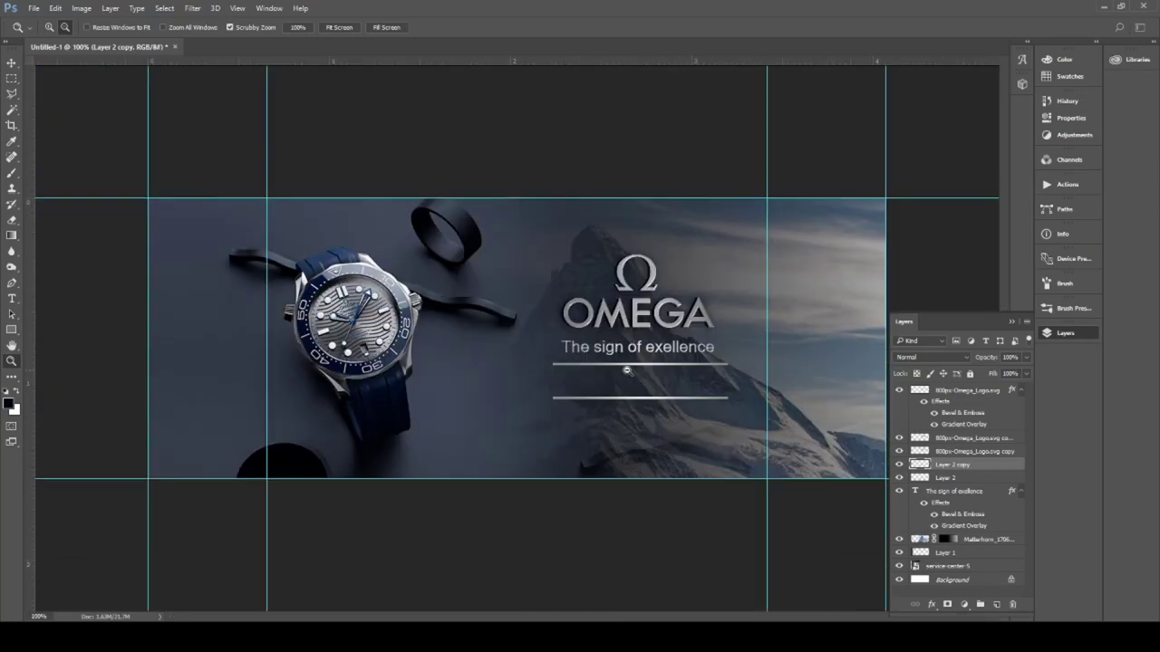
{"action": "key", "text": "v"}
{"action": "left_click", "coordinate": [652, 369]}
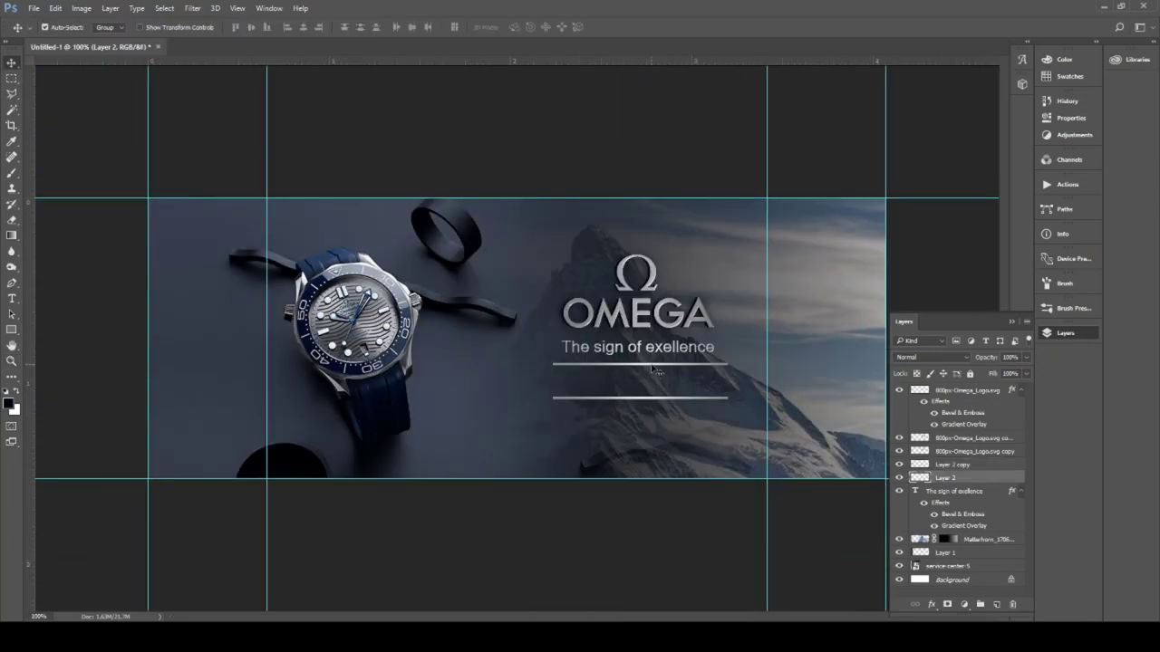
{"action": "left_click", "coordinate": [664, 406], "text": "shift"}
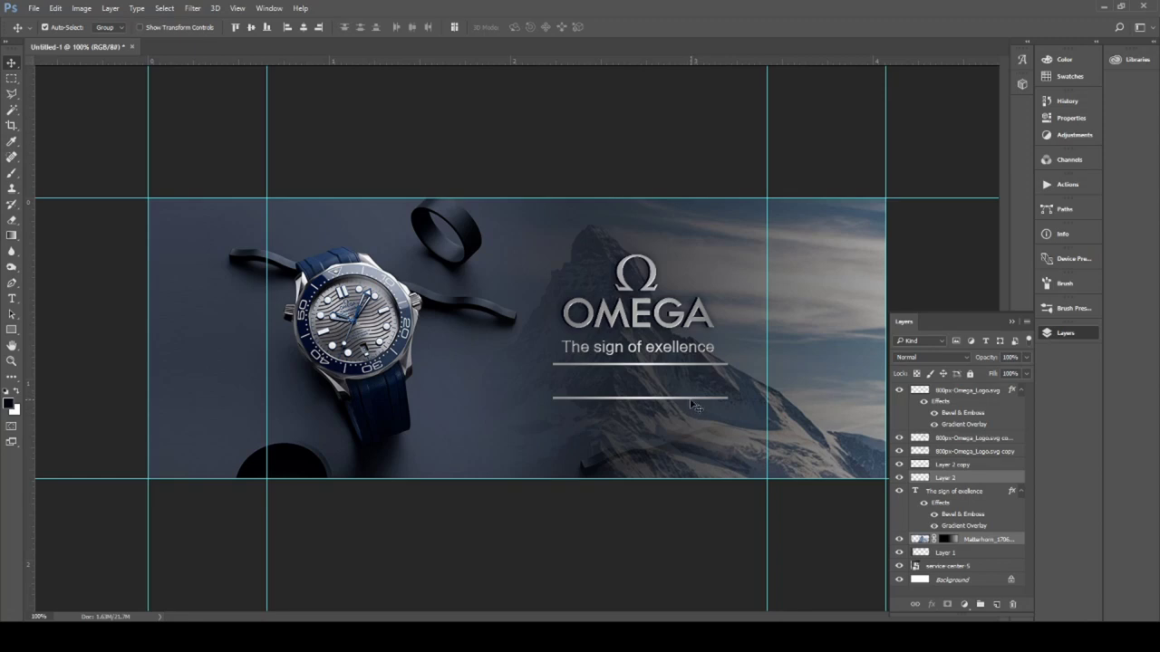
{"action": "left_click", "coordinate": [960, 465], "text": "shift"}
{"action": "left_click", "coordinate": [960, 468]}
{"action": "left_click", "coordinate": [951, 478], "text": "shift"}
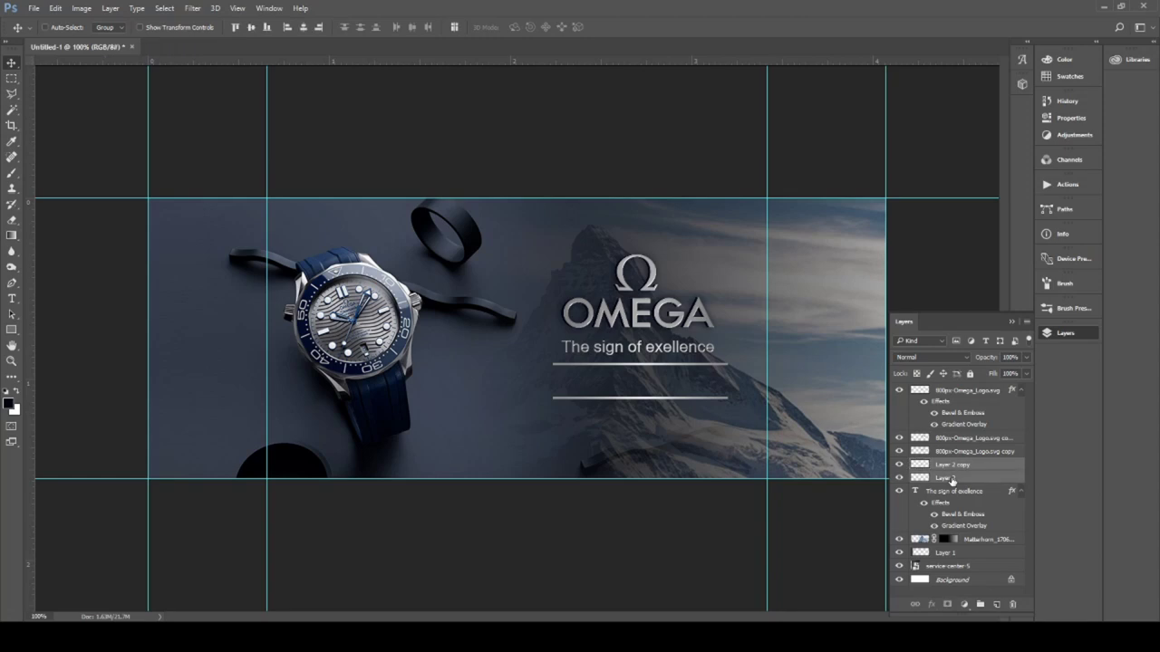
{"action": "key", "text": "ctrl+g"}
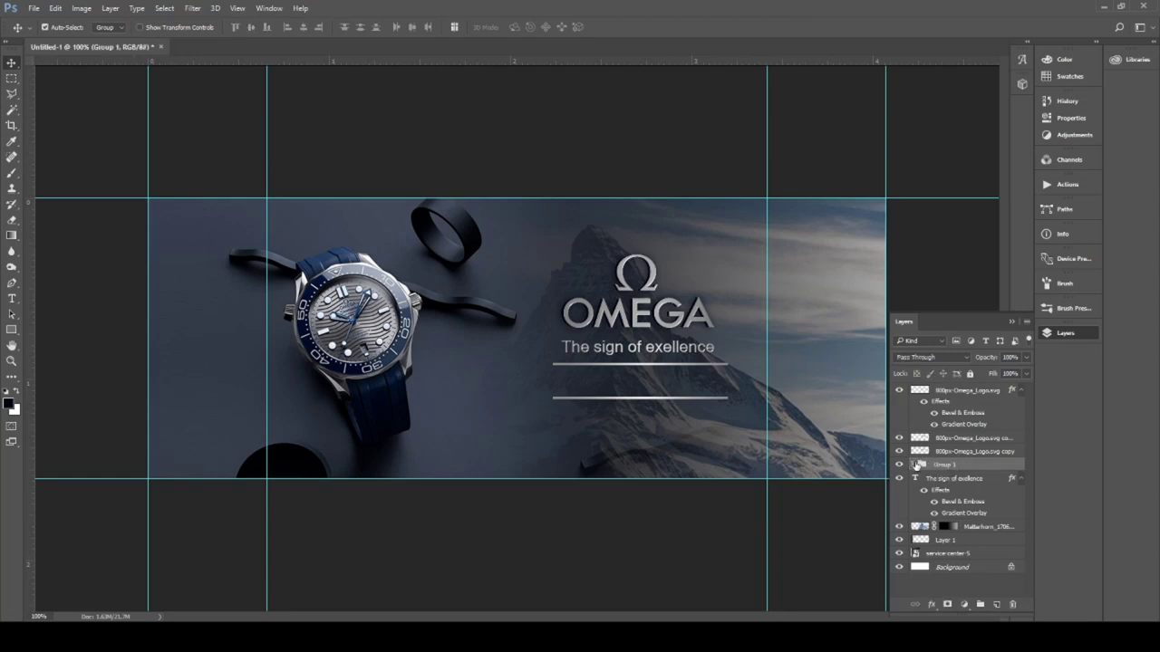
- Mask Group 1 with a black-to-white gradient so the lines' left ends fade in
{"action": "left_click", "coordinate": [947, 605]}
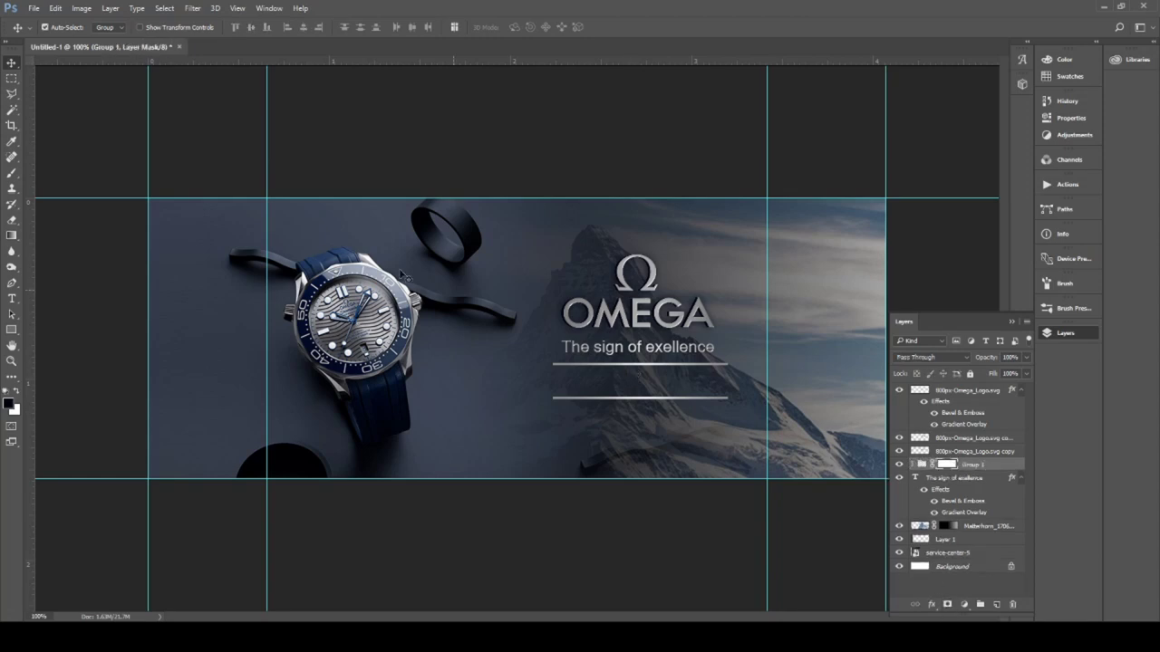
{"action": "left_click", "coordinate": [12, 236]}
{"action": "left_click", "coordinate": [87, 27]}
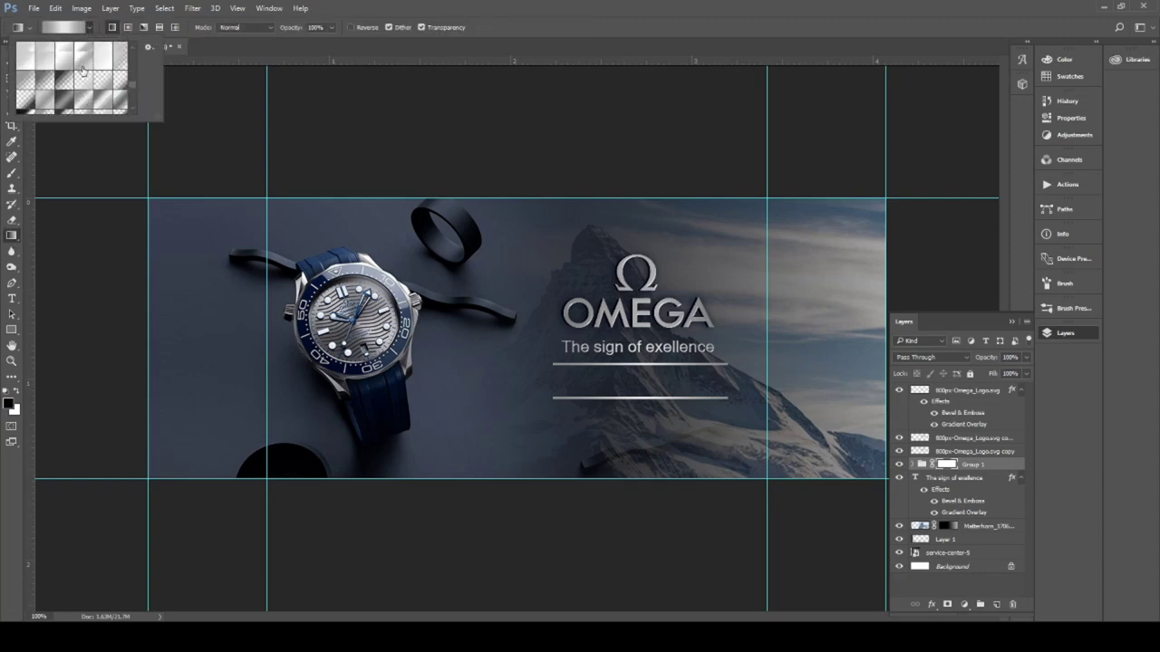
{"action": "scroll", "coordinate": [57, 54], "scroll_direction": "down", "scroll_amount": 2}
{"action": "scroll", "coordinate": [72, 68], "scroll_direction": "down", "scroll_amount": 2}
{"action": "scroll", "coordinate": [86, 81], "scroll_direction": "down", "scroll_amount": 2}
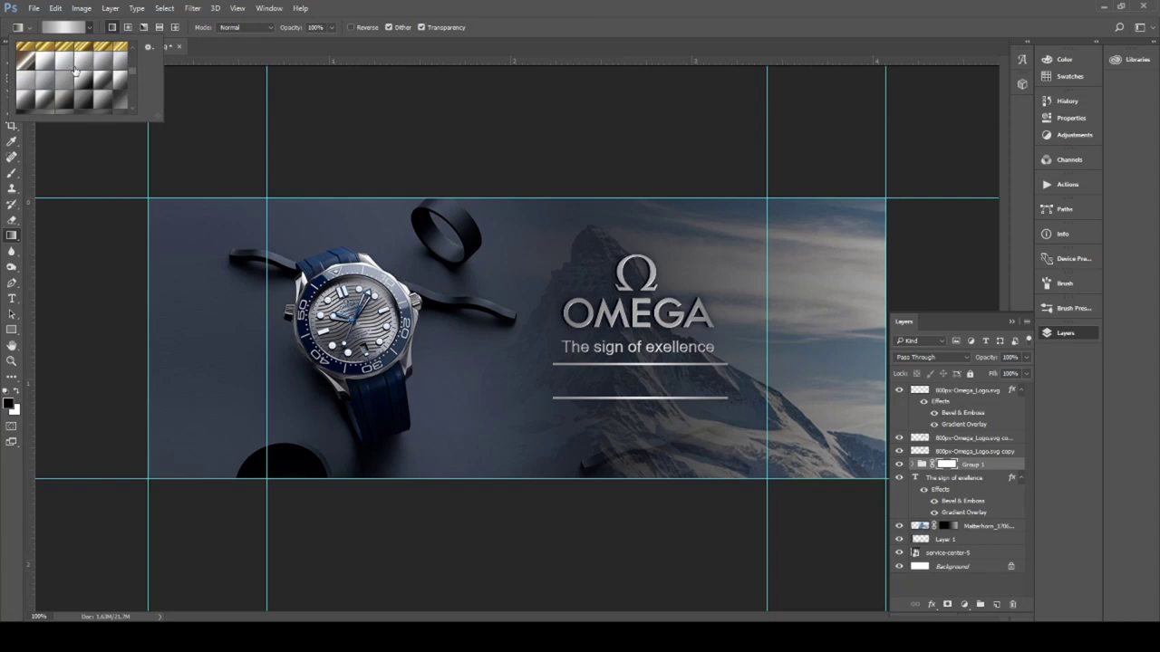
{"action": "scroll", "coordinate": [91, 87], "scroll_direction": "up", "scroll_amount": 2}
{"action": "scroll", "coordinate": [90, 87], "scroll_direction": "up", "scroll_amount": 2}
{"action": "scroll", "coordinate": [91, 87], "scroll_direction": "up", "scroll_amount": 2}
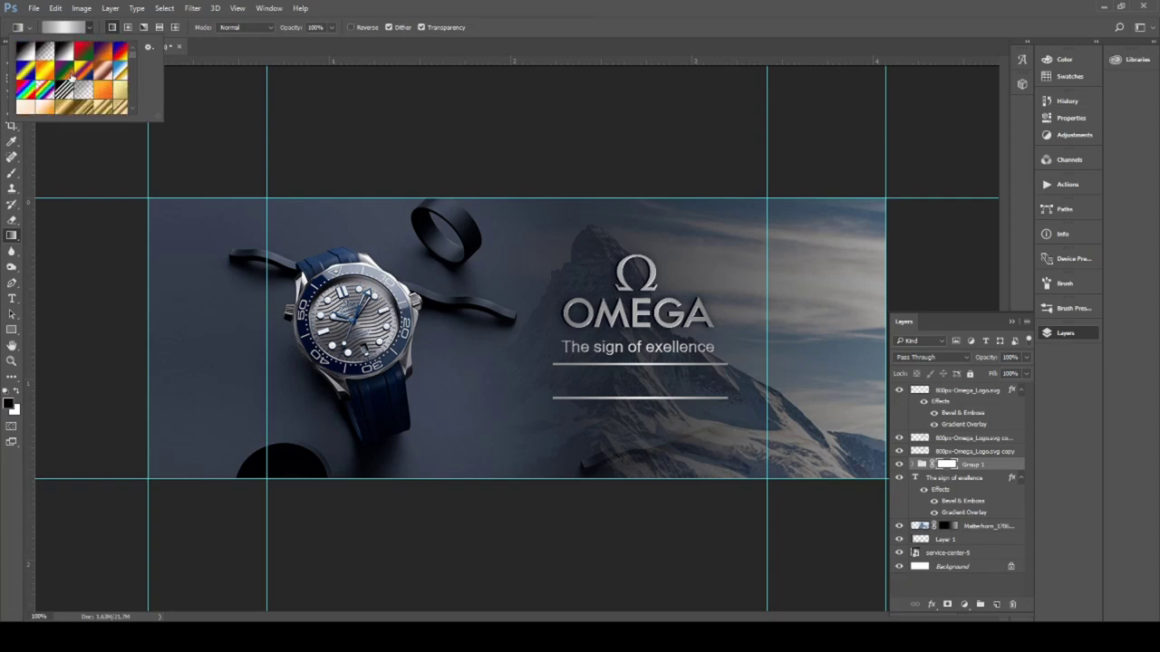
{"action": "left_click", "coordinate": [68, 57]}
{"action": "left_click", "coordinate": [561, 385]}
{"action": "left_click_drag", "start_coordinate": [555, 381], "coordinate": [649, 391]}
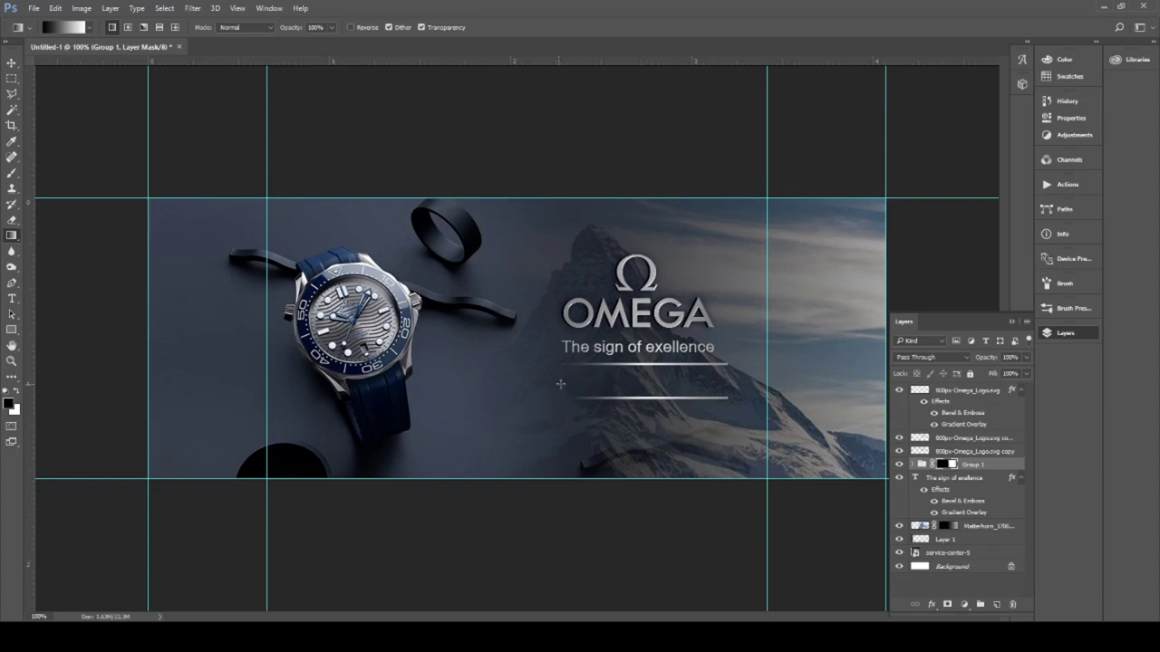
{"action": "left_click_drag", "start_coordinate": [598, 383], "coordinate": [642, 388]}
{"action": "key", "text": "ctrl+e"}
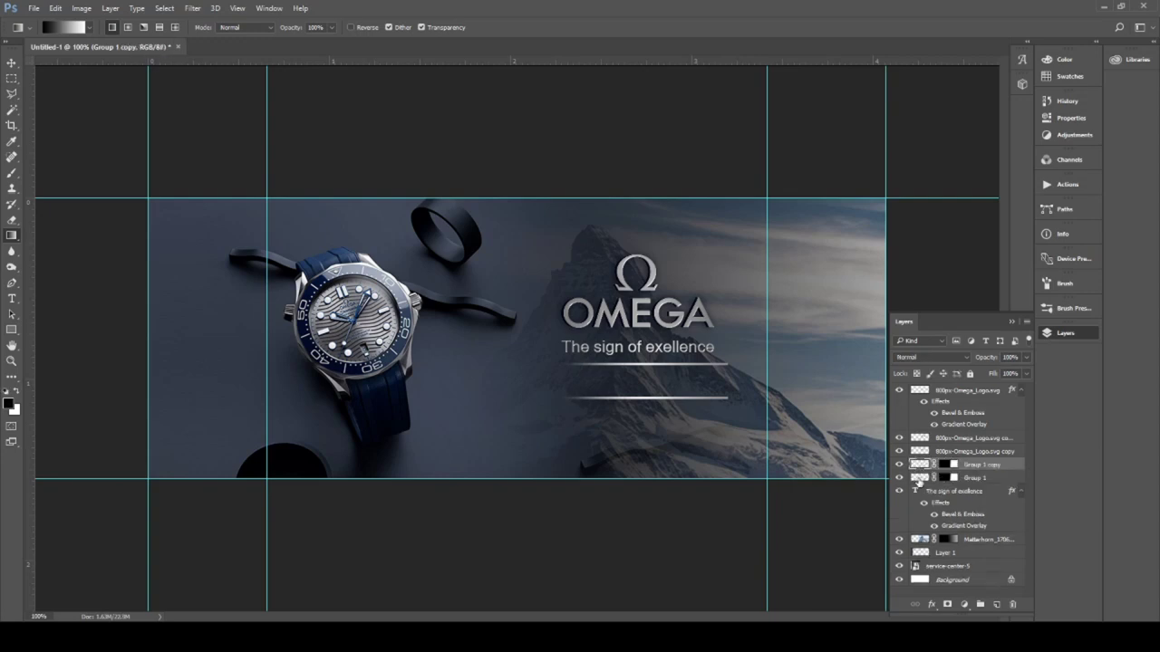
- Merge a copy of the line group and mask it so the right ends fade too
{"action": "left_click_drag", "start_coordinate": [919, 466], "coordinate": [918, 482]}
{"action": "key", "text": "ctrl+e"}
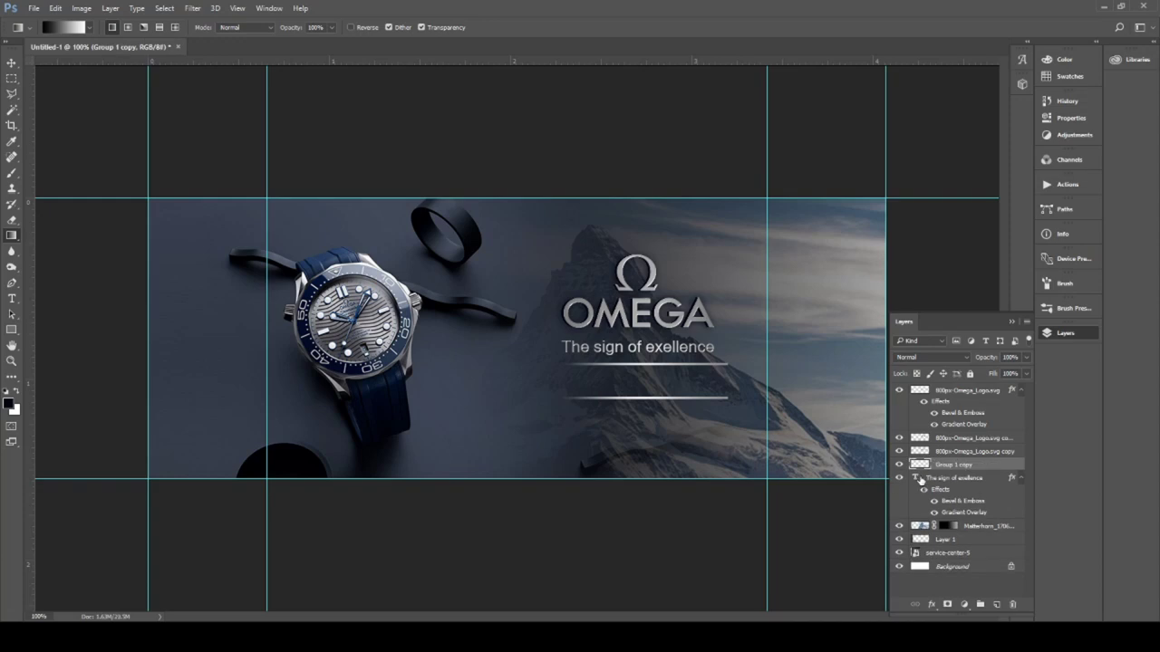
{"action": "left_click", "coordinate": [947, 604]}
{"action": "left_click_drag", "start_coordinate": [698, 381], "coordinate": [648, 380]}
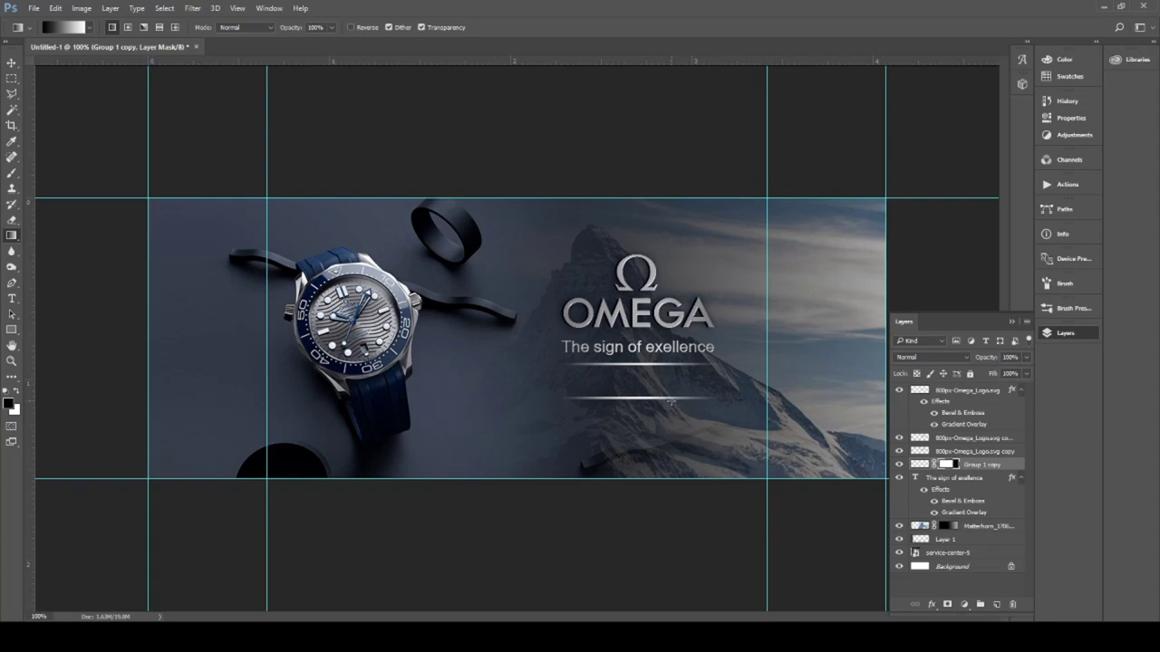
{"action": "key", "text": "z"}
{"action": "left_click", "coordinate": [659, 390]}
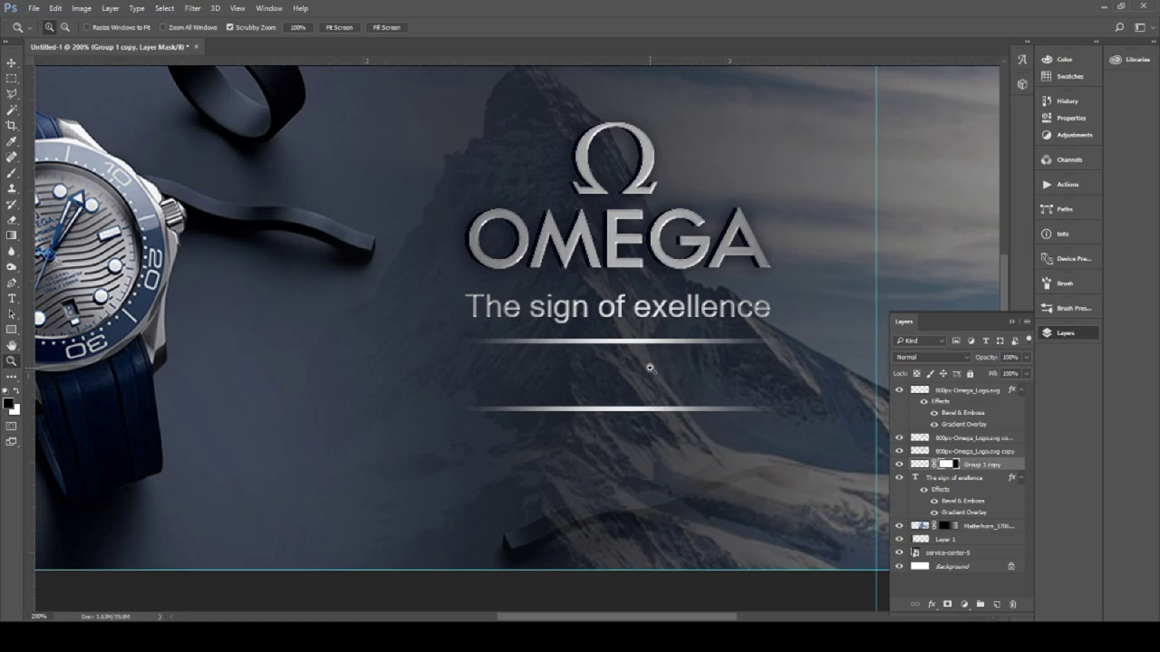
{"action": "left_click", "coordinate": [693, 384], "text": "alt"}
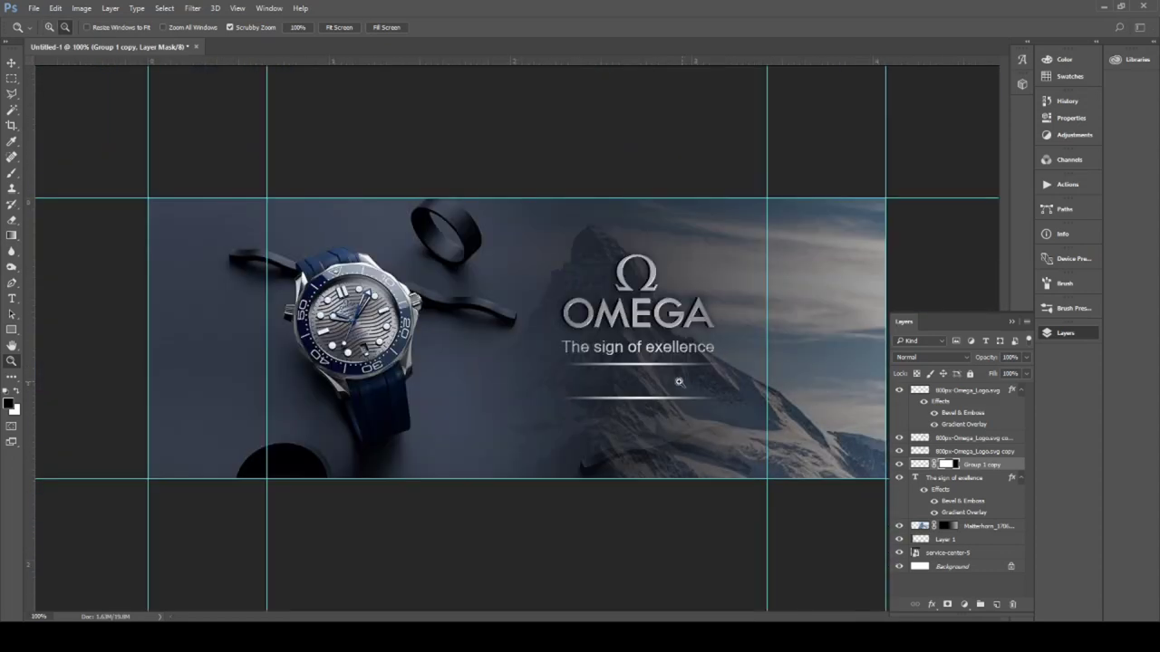
- Bring the top divider line slightly down, closer to the bottom one
{"action": "key", "text": "ctrl+t"}
{"action": "left_click_drag", "start_coordinate": [644, 363], "coordinate": [644, 368]}
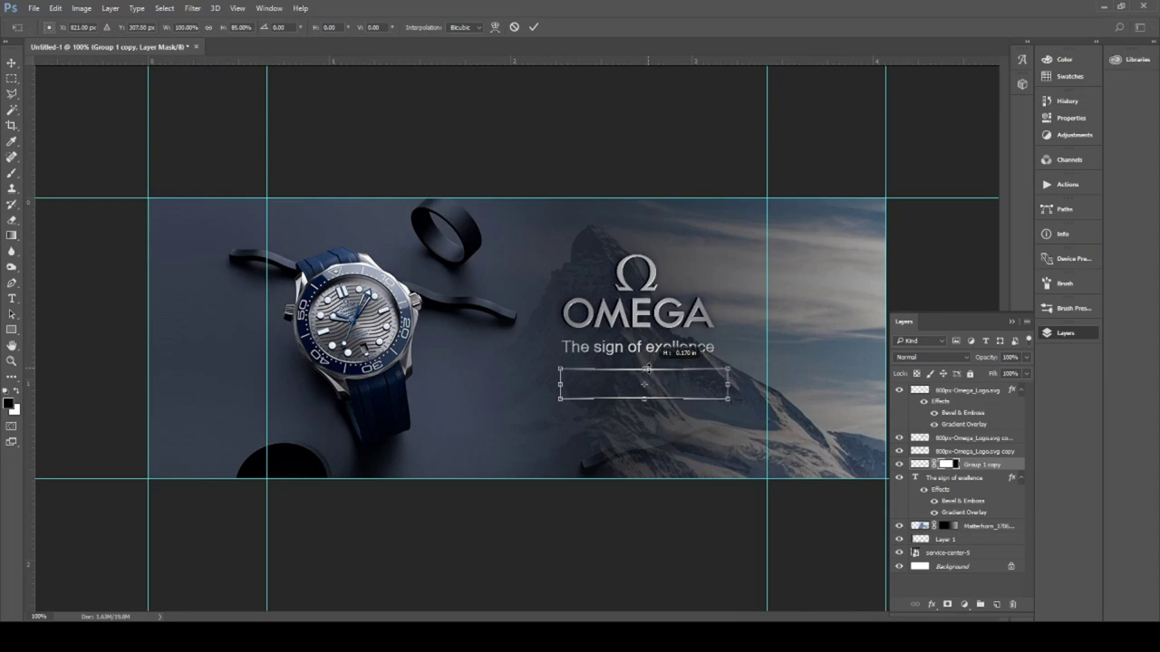
{"action": "key", "text": "Return"}
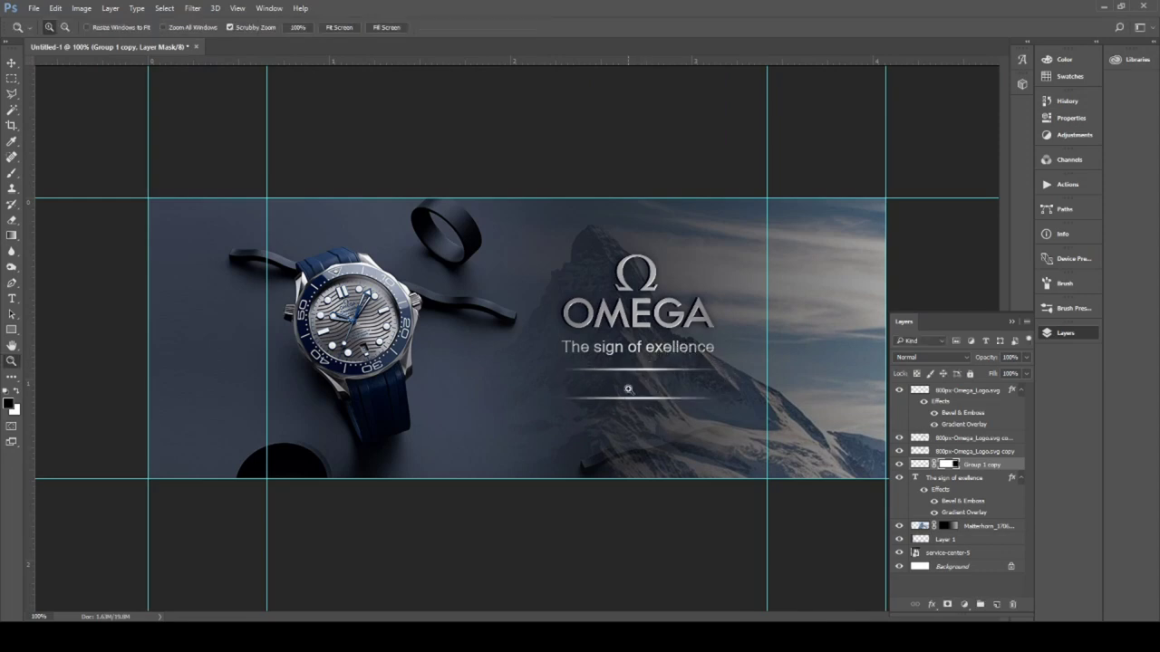
- Add white text 'GUARANTEED TO MAKE A DEEP SPRESSION' between the divider lines
{"action": "key", "text": "t"}
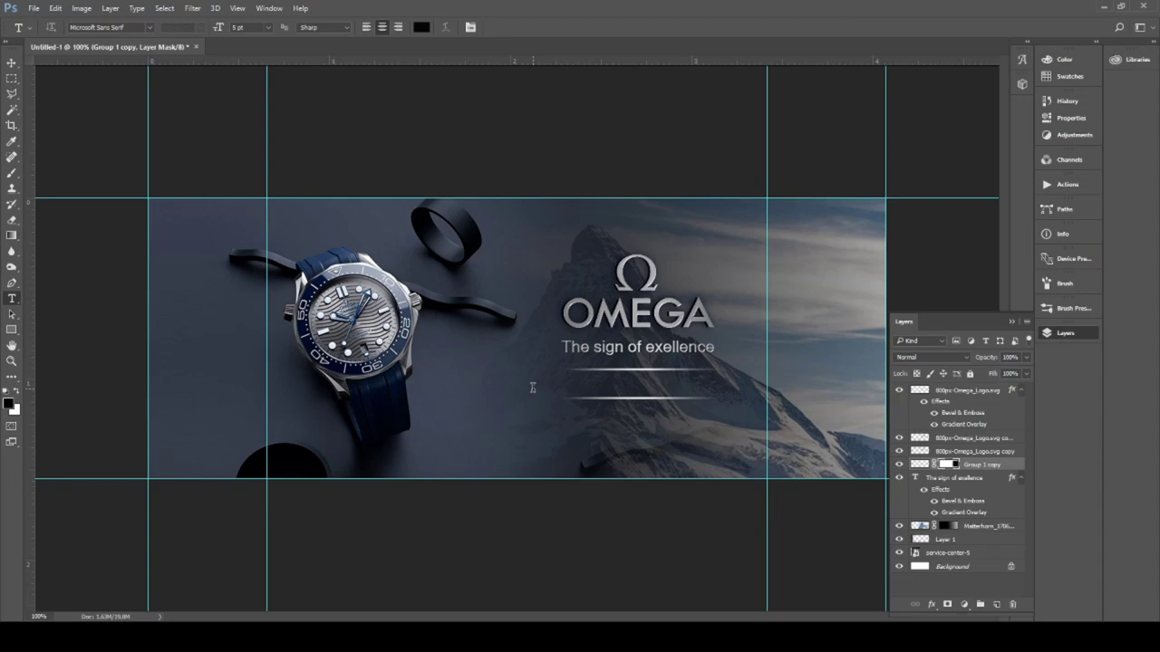
{"action": "left_click", "coordinate": [533, 388]}
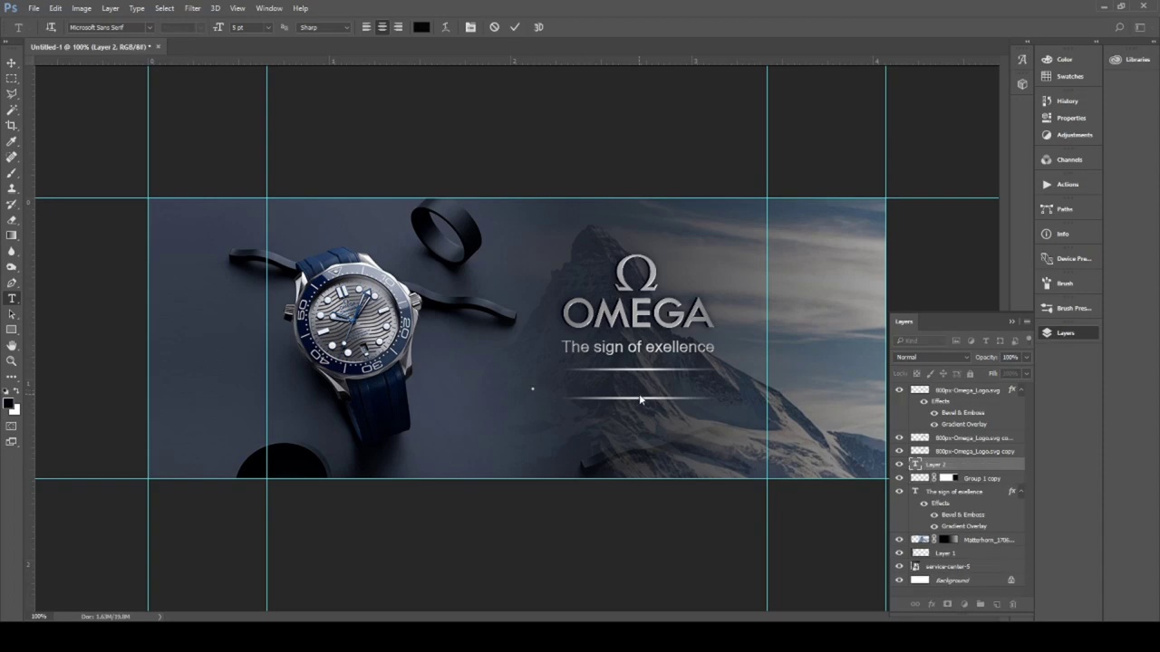
{"action": "left_click", "coordinate": [421, 27]}
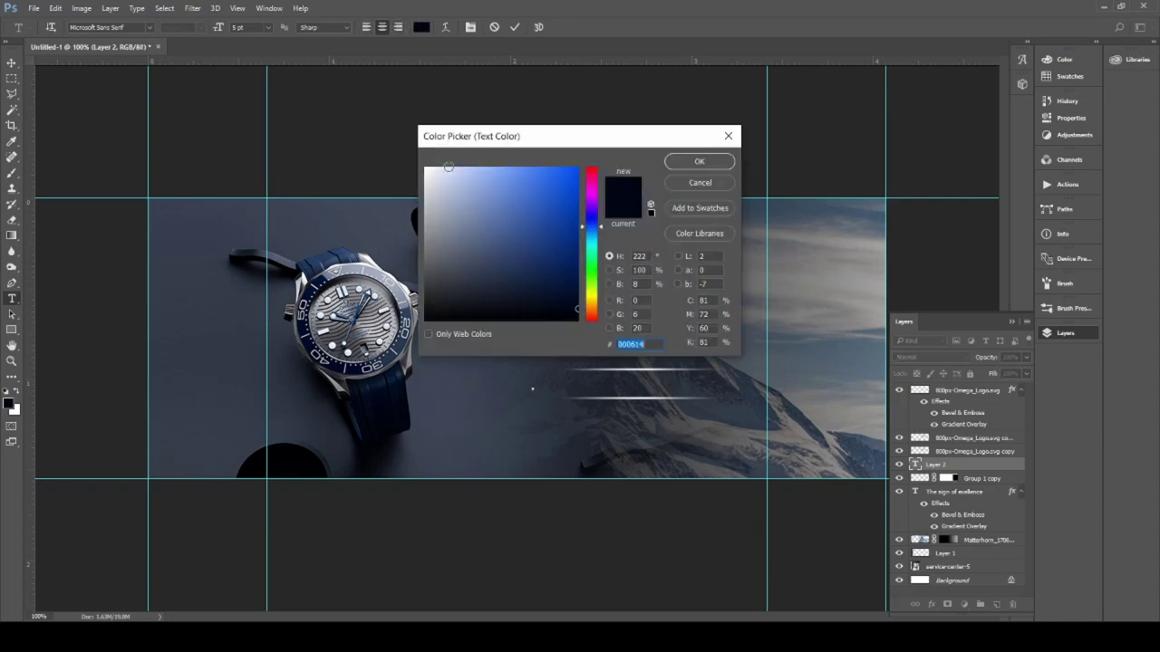
{"action": "left_click", "coordinate": [426, 169]}
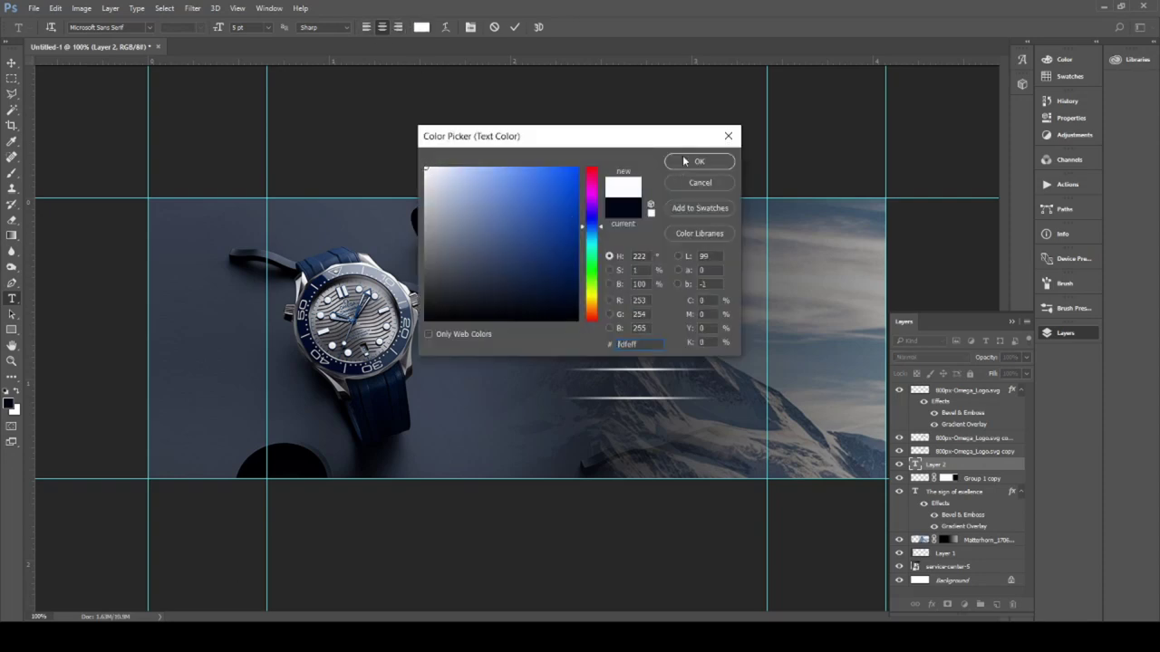
{"action": "left_click", "coordinate": [698, 161]}
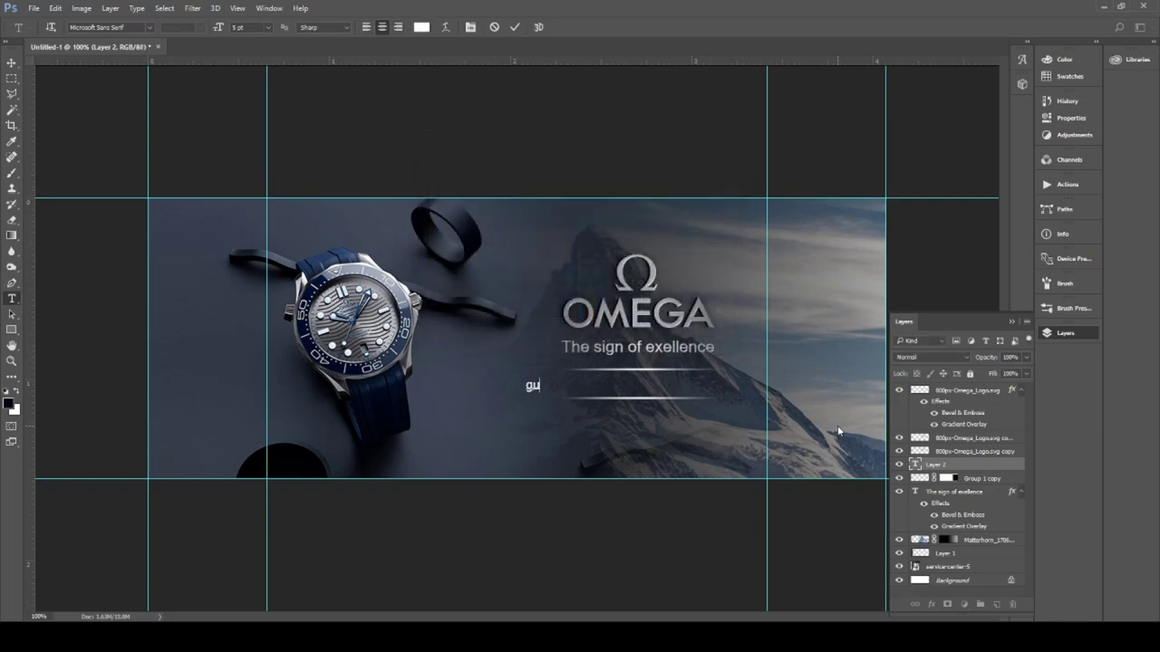
{"action": "type", "text": "UARAN"}
{"action": "type", "text": "TEED"}
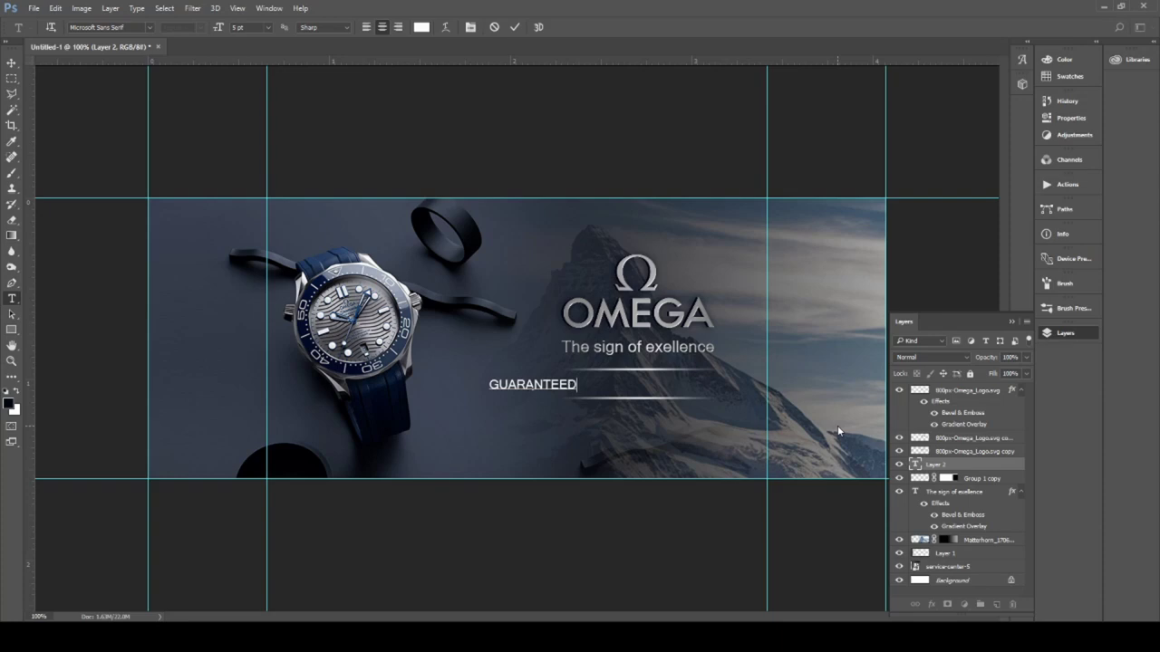
{"action": "type", "text": " TO MAKE"}
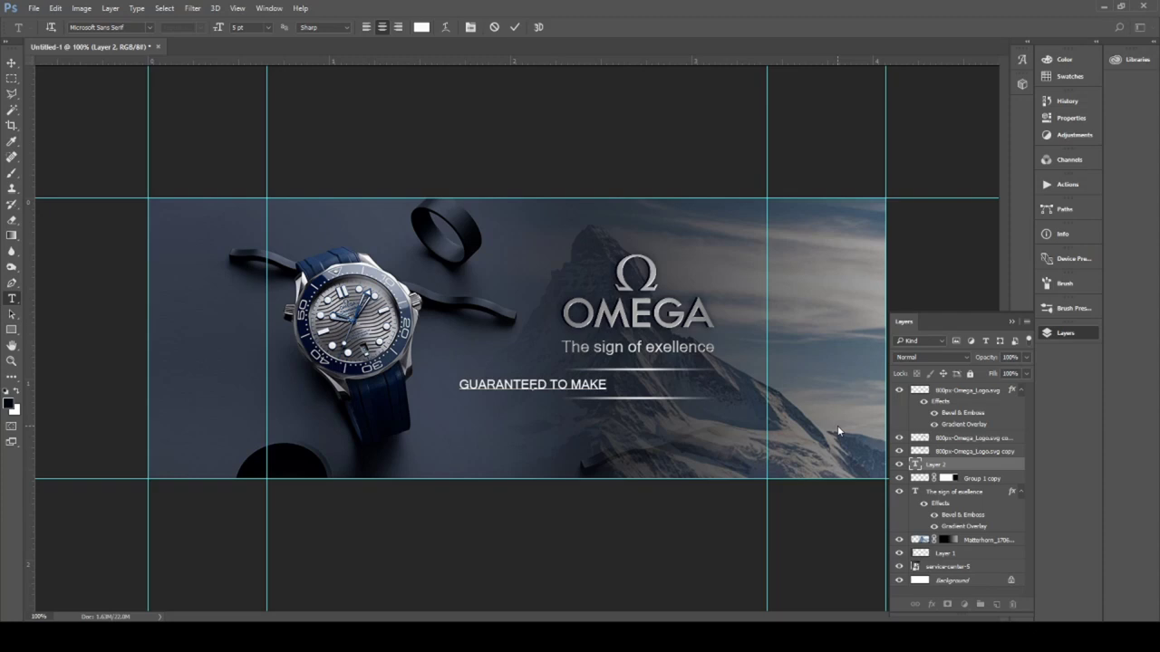
{"action": "type", "text": " A"}
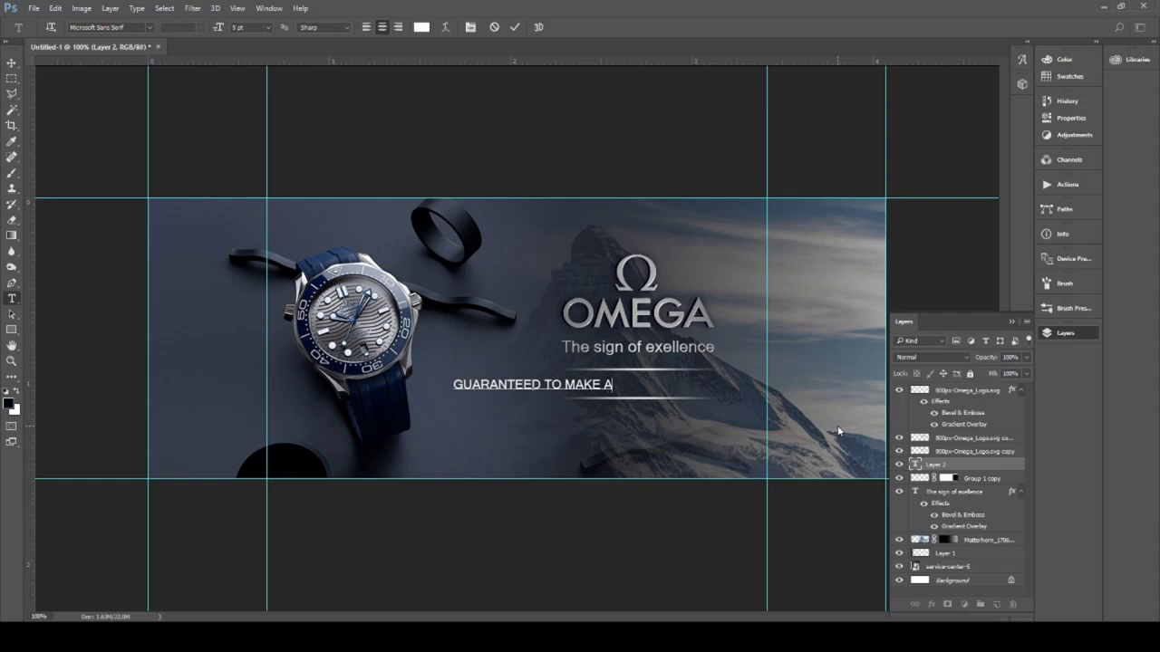
{"action": "type", "text": " DEEP SPE"}
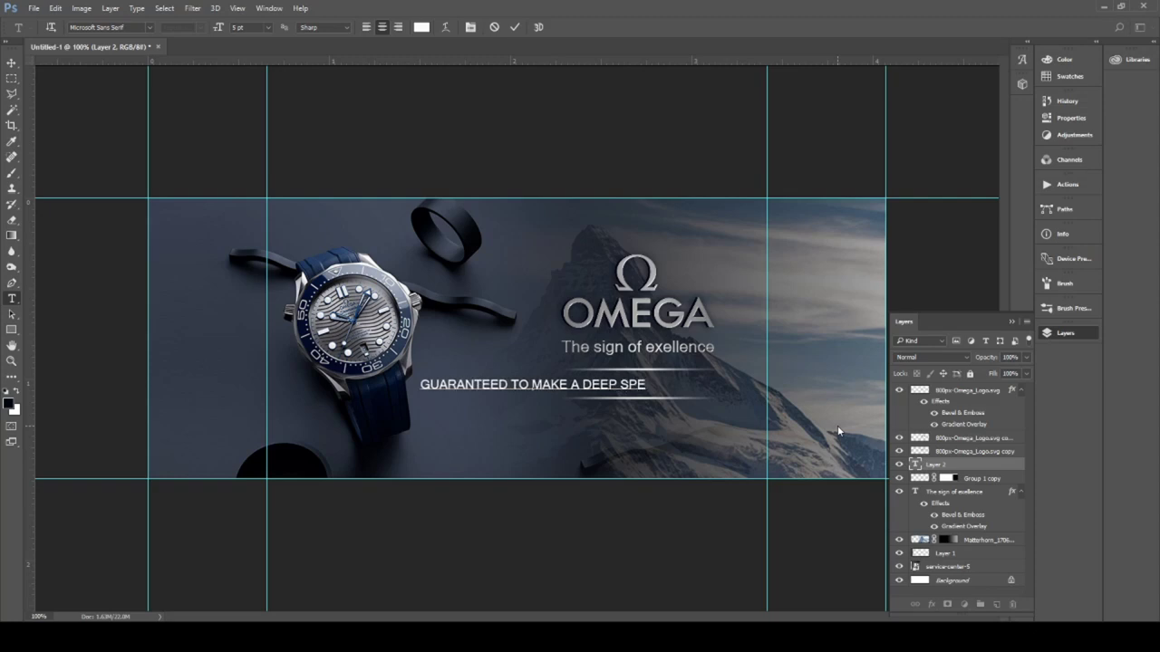
{"action": "key", "text": "BackSpace"}
{"action": "type", "text": "RESSION"}
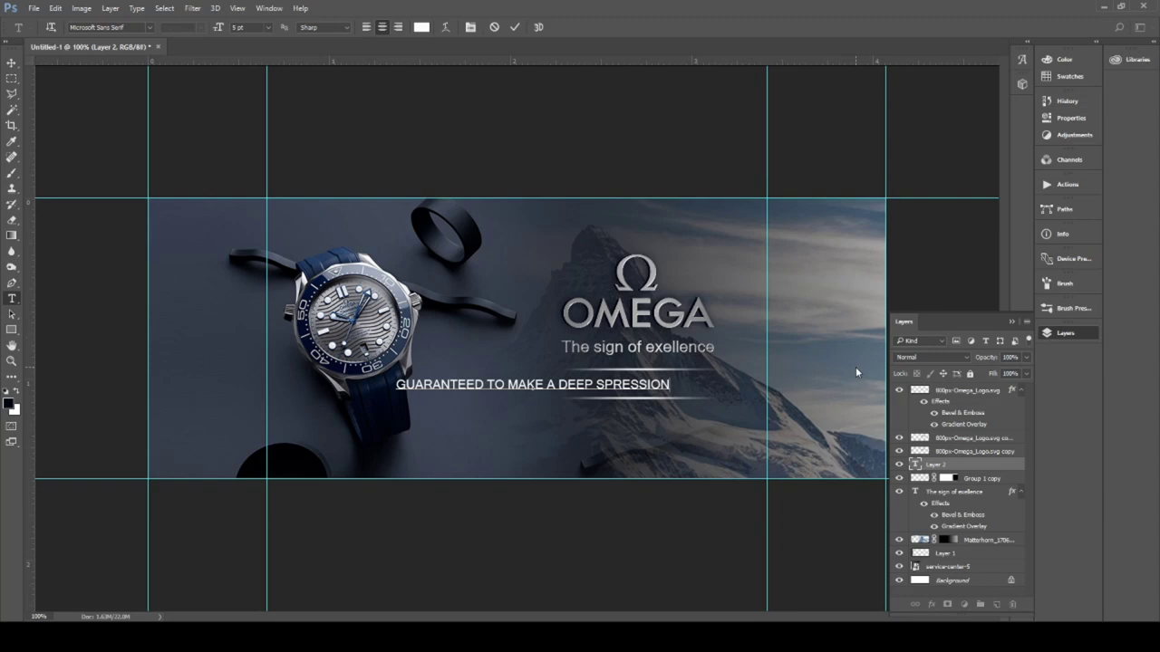
- Commit the caption, narrow it to about 85% width, and centre it under the tagline
{"action": "left_click", "coordinate": [11, 62]}
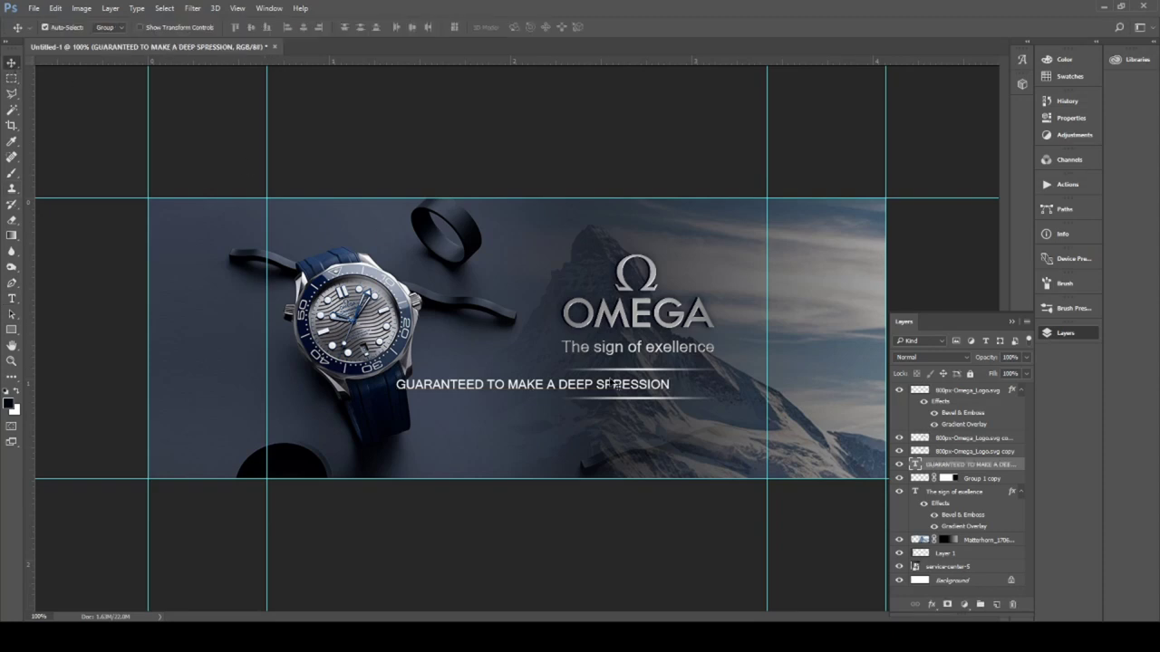
{"action": "left_click_drag", "start_coordinate": [598, 391], "coordinate": [691, 392]}
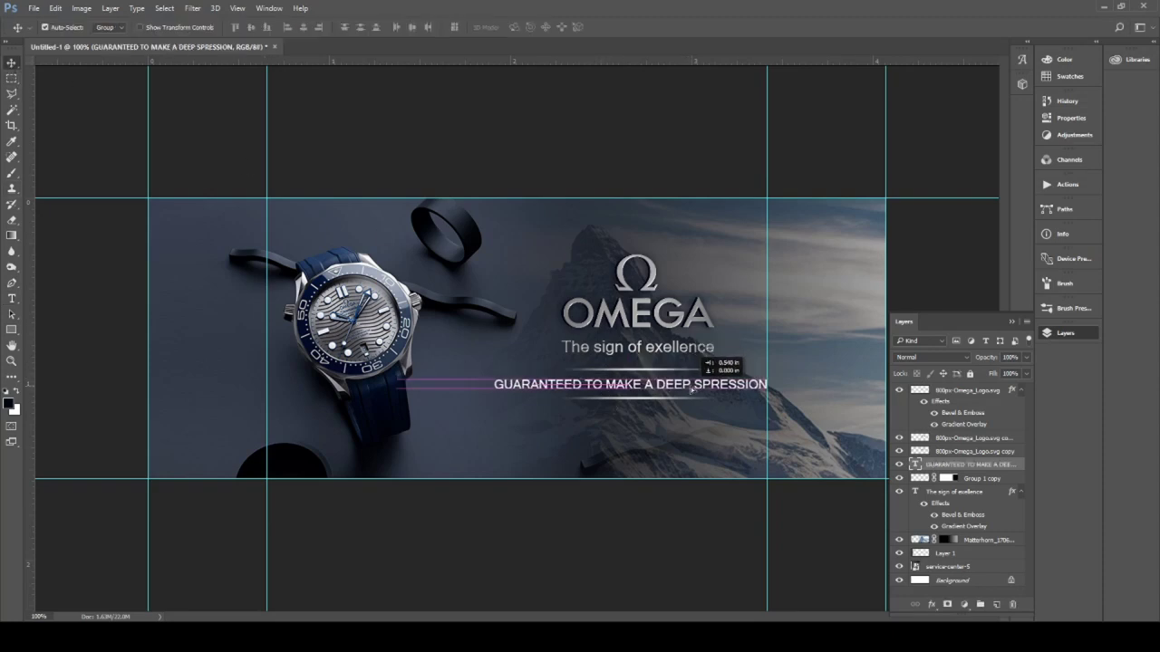
{"action": "key", "text": "ctrl+t"}
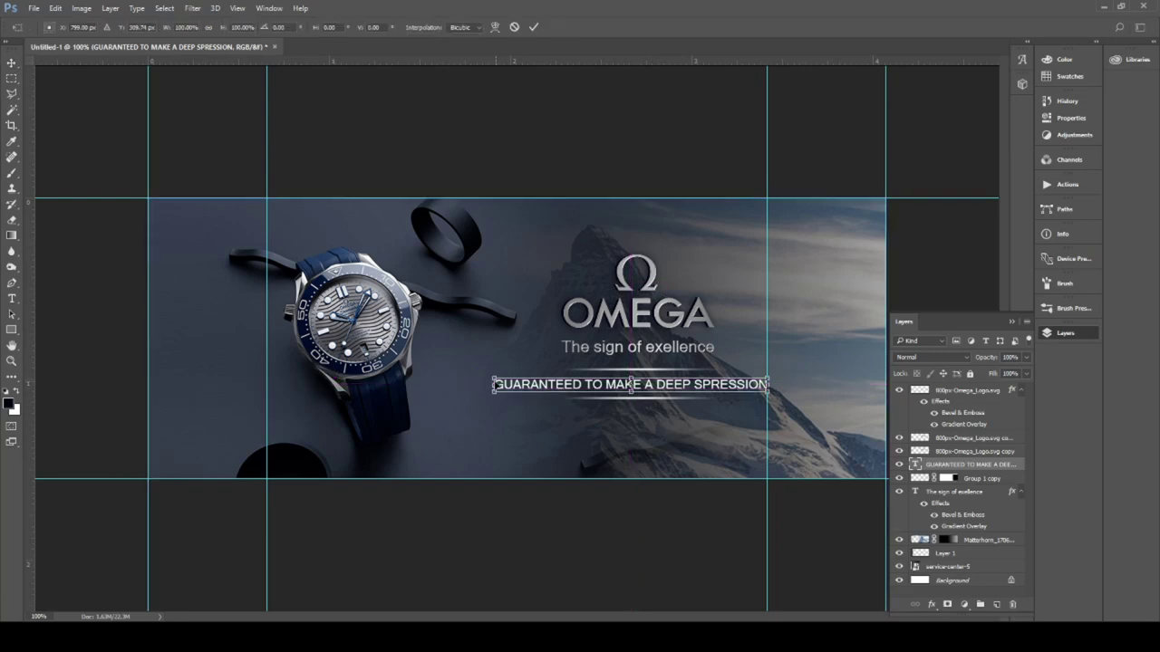
{"action": "left_click_drag", "start_coordinate": [494, 384], "coordinate": [532, 385]}
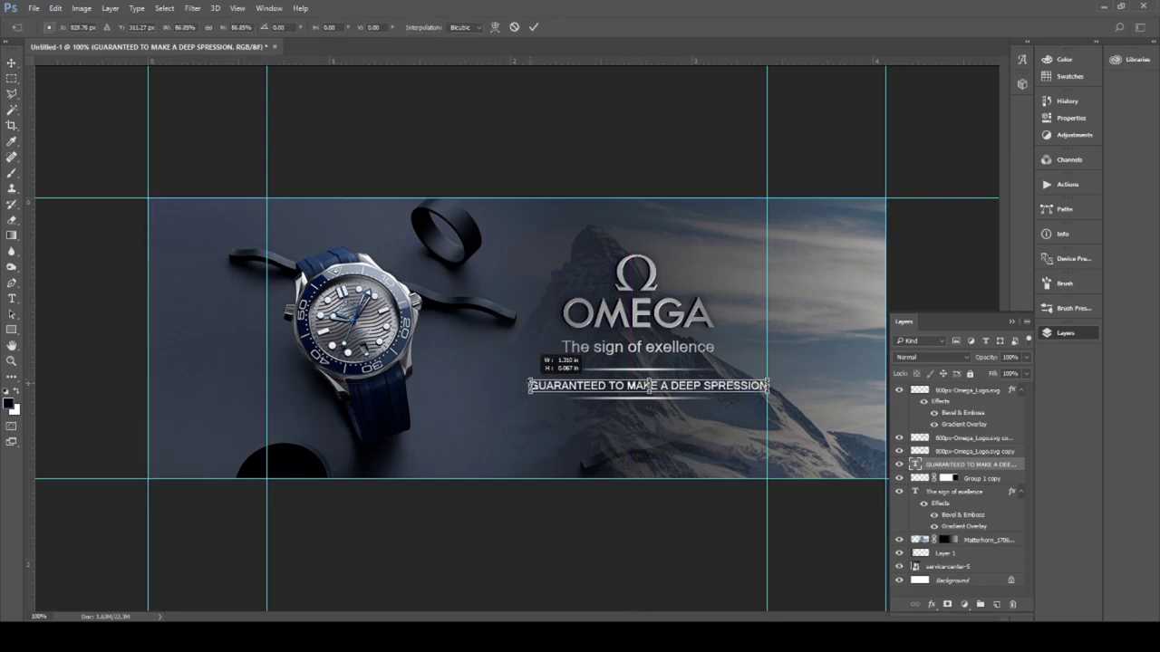
{"action": "left_click_drag", "start_coordinate": [721, 389], "coordinate": [716, 386]}
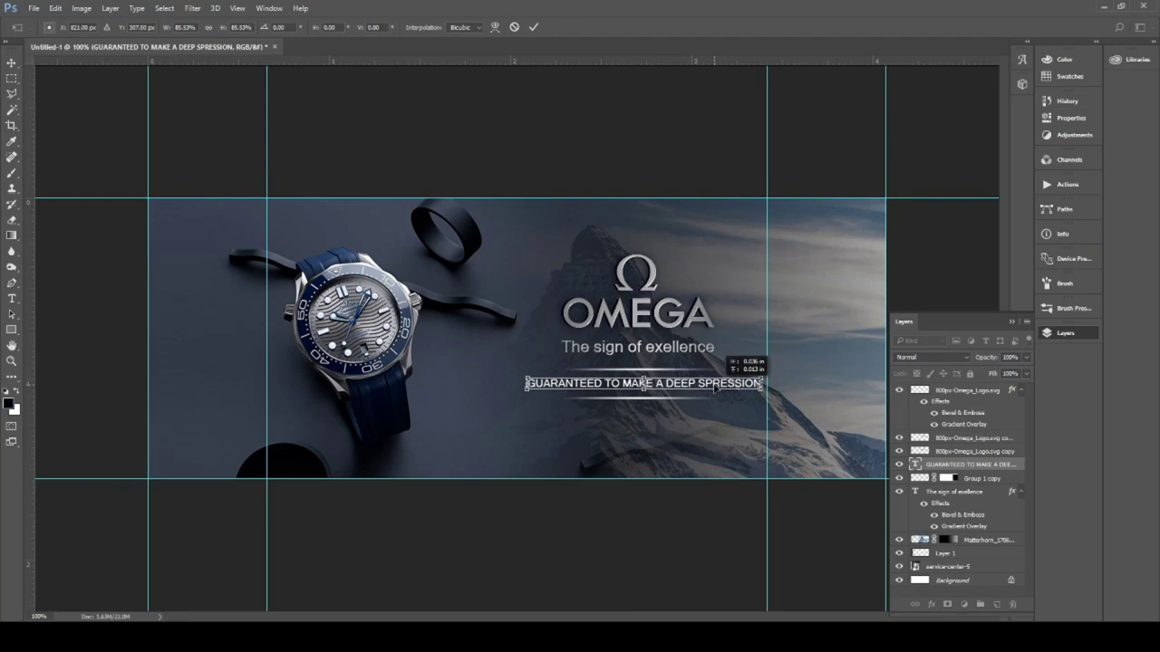
{"action": "key", "text": "Return"}
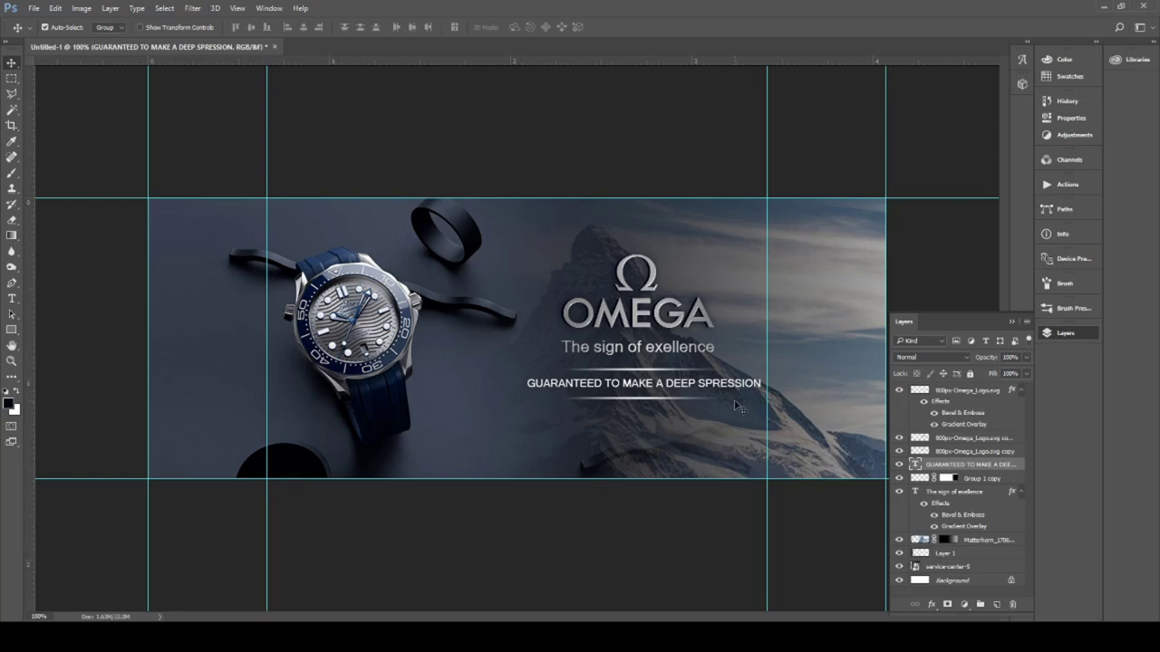
{"action": "left_click_drag", "start_coordinate": [729, 388], "coordinate": [728, 388]}
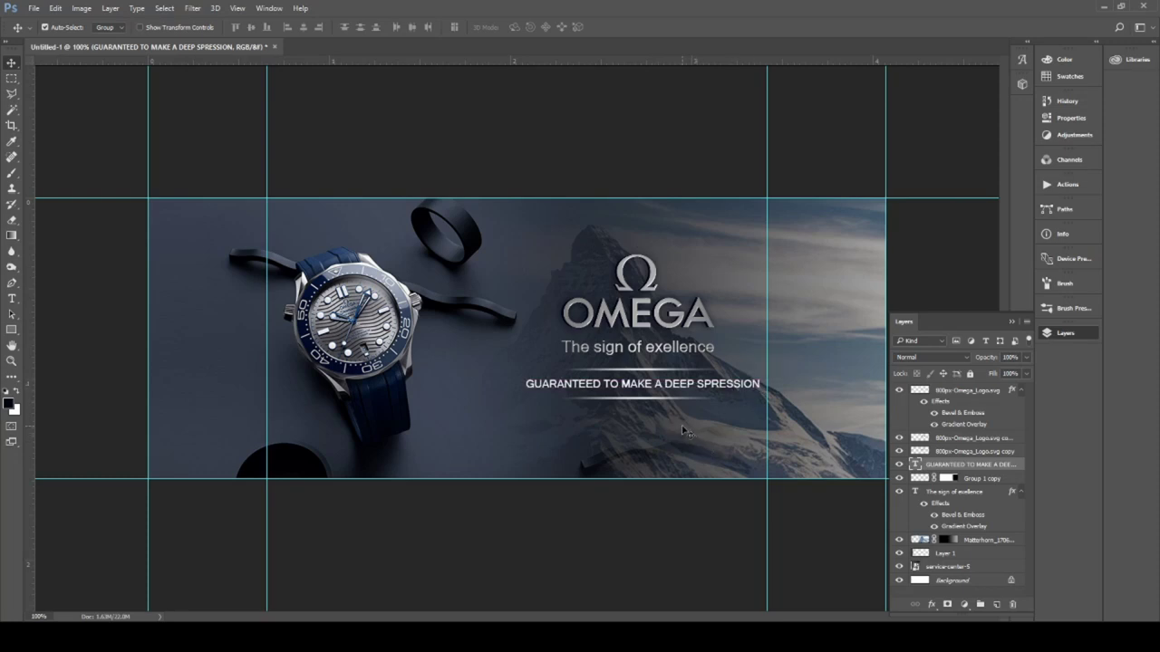
- Undo a stray mountain photo move and select the left edge strip between the guides
{"action": "left_click_drag", "start_coordinate": [676, 453], "coordinate": [672, 463]}
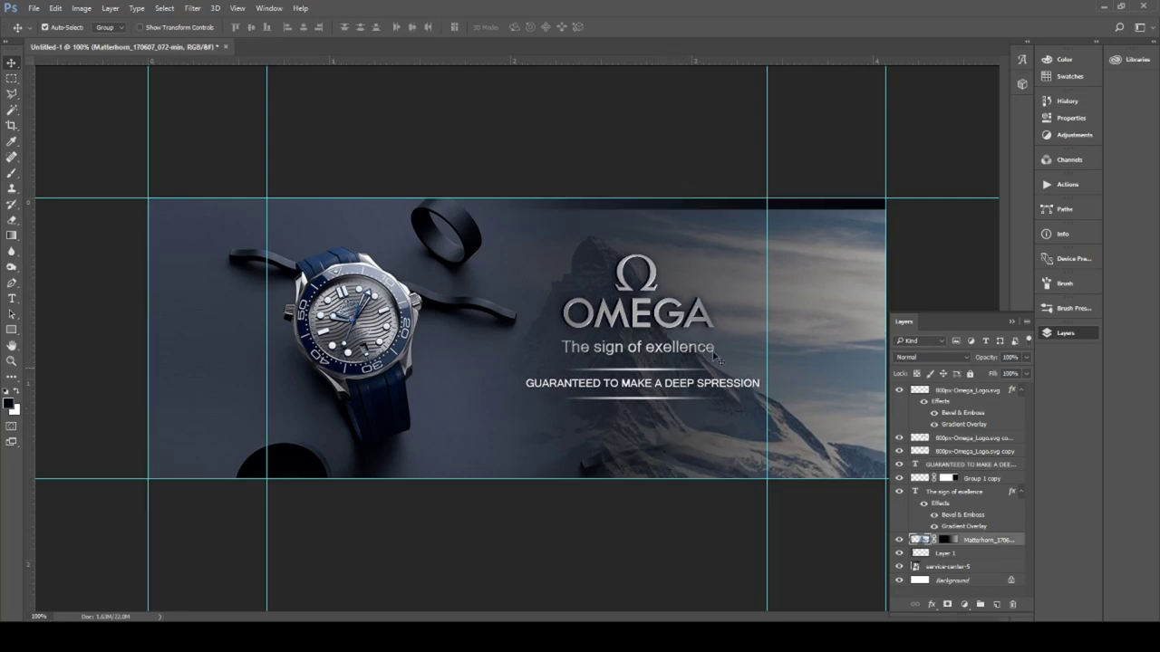
{"action": "key", "text": "ctrl+z"}
{"action": "key", "text": "ctrl+z"}
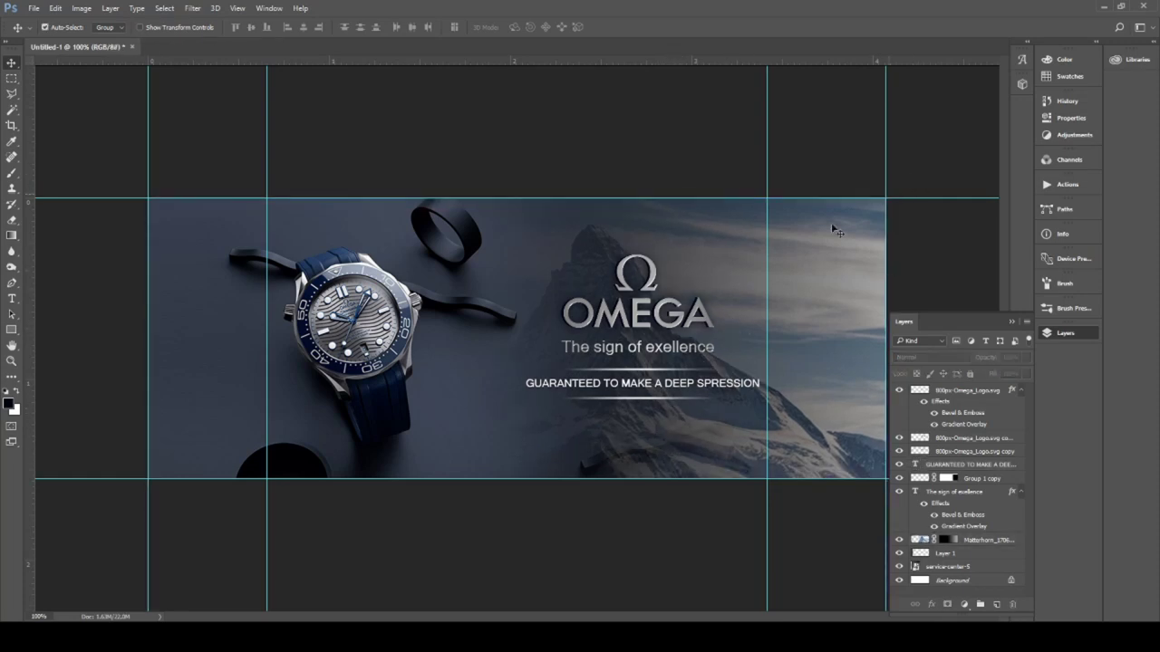
{"action": "key", "text": "m"}
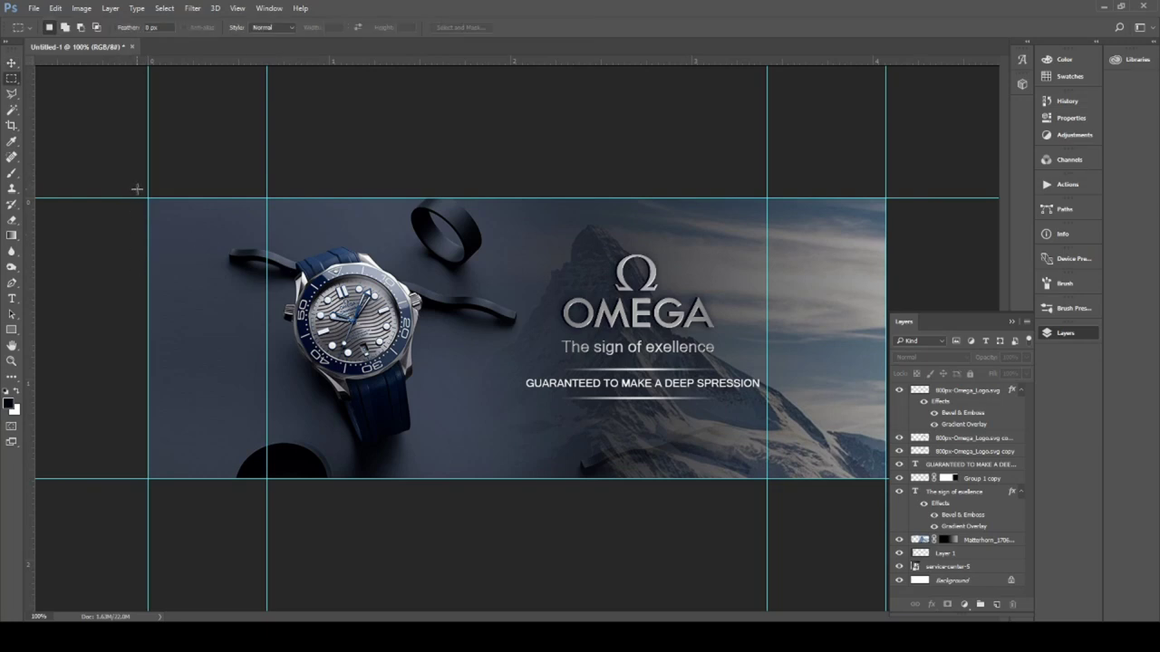
{"action": "left_click_drag", "start_coordinate": [149, 197], "coordinate": [267, 492]}
- Sample the dark ring colour and fill the left edge strip on a new layer
{"action": "key", "text": "i"}
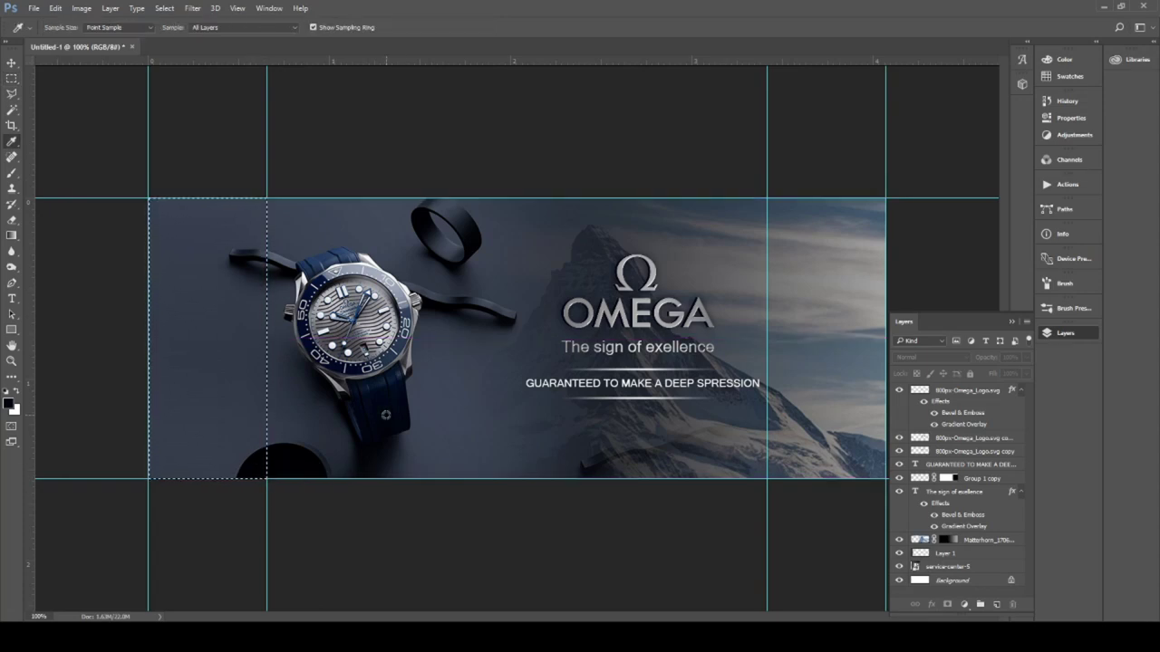
{"action": "left_click", "coordinate": [469, 229]}
{"action": "left_click", "coordinate": [16, 237]}
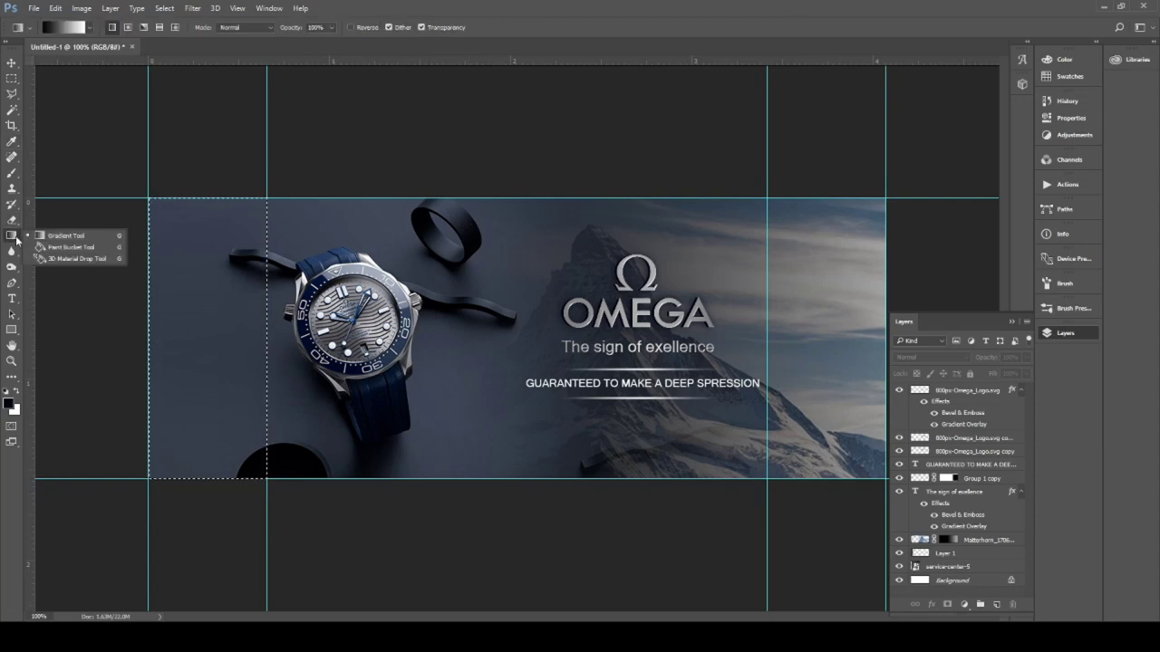
{"action": "left_click", "coordinate": [70, 246]}
{"action": "left_click", "coordinate": [238, 354]}
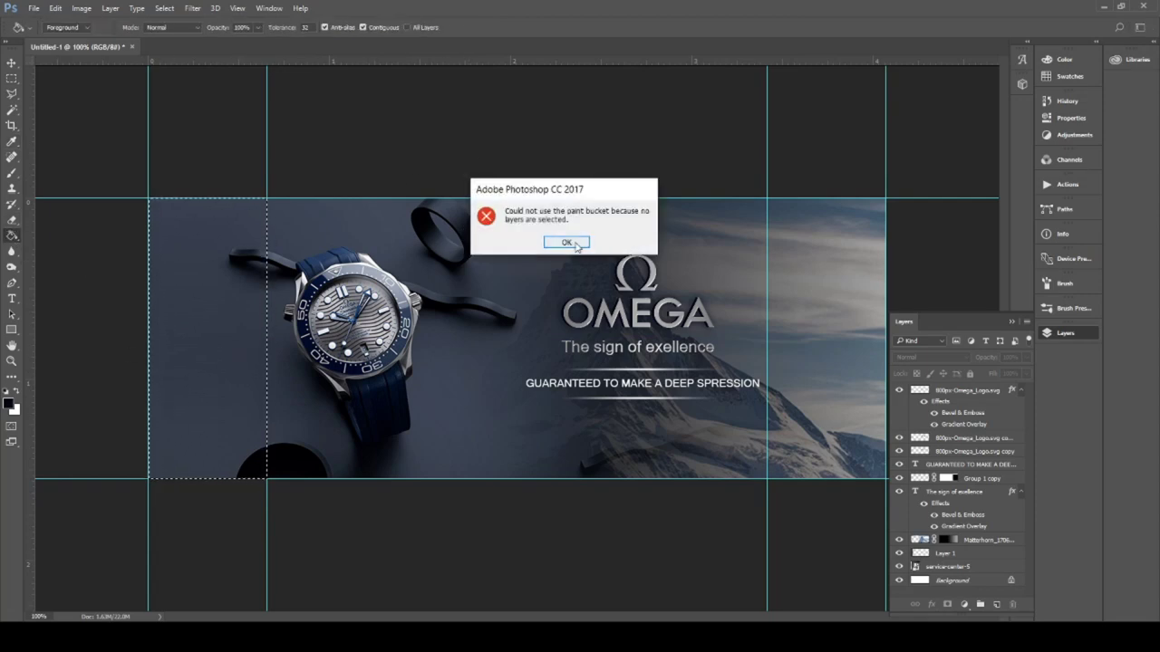
{"action": "left_click", "coordinate": [576, 247]}
{"action": "left_click", "coordinate": [996, 605]}
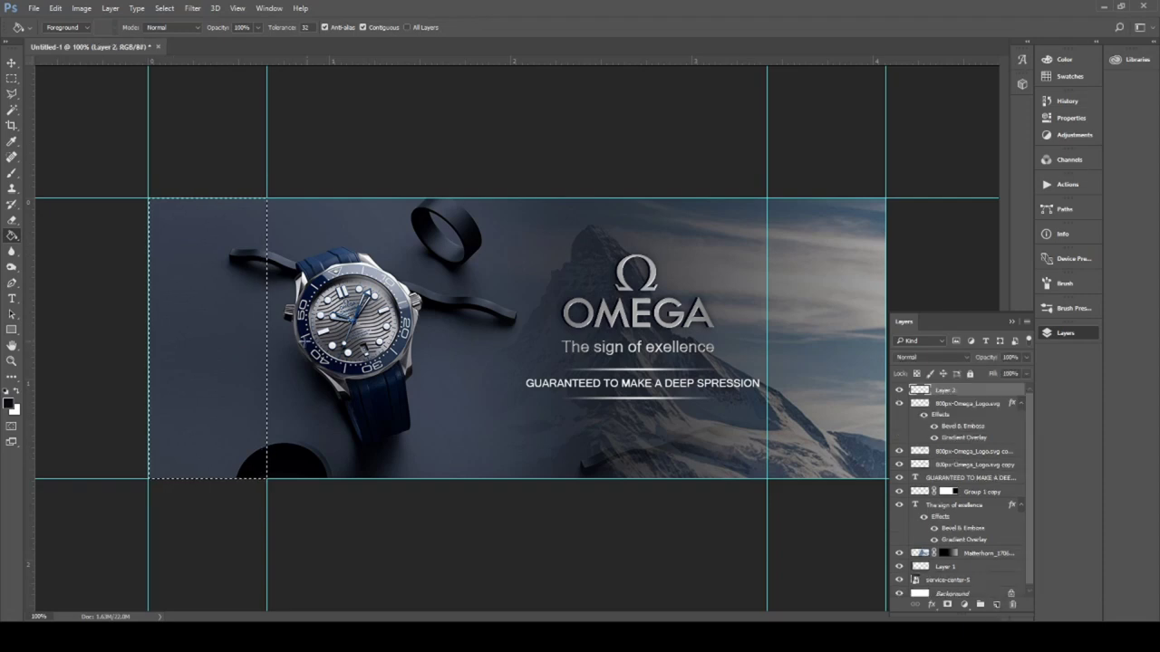
{"action": "left_click", "coordinate": [216, 358]}
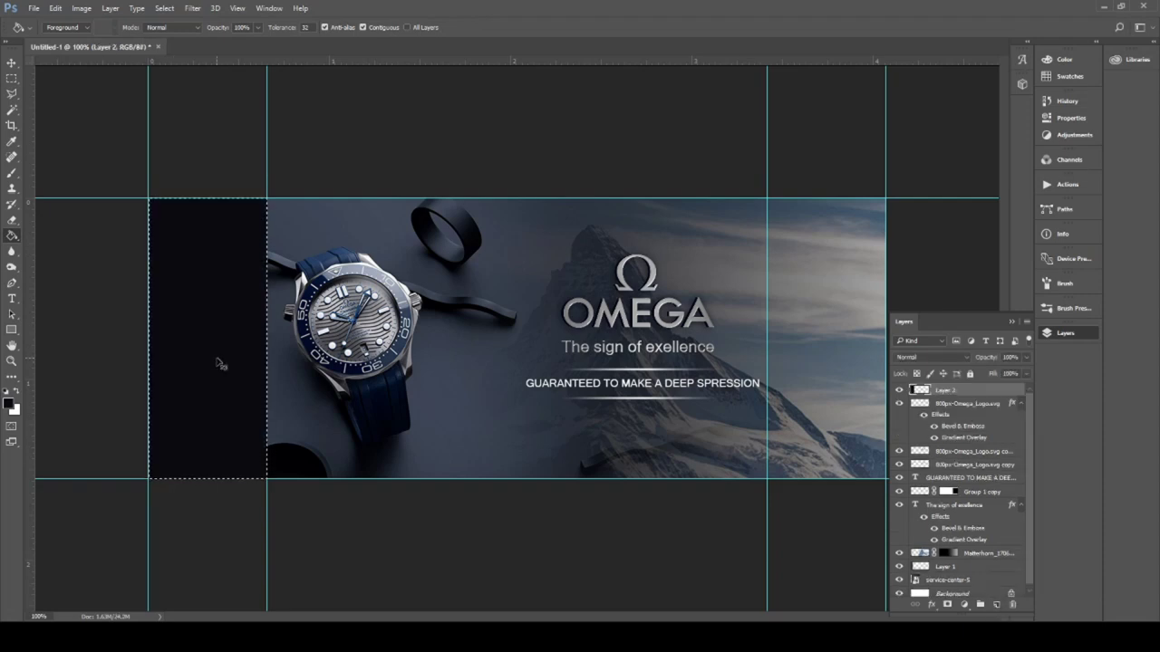
- Deselect and place a copy of the dark panel on the right edge strip
{"action": "key", "text": "ctrl+d"}
{"action": "left_click", "coordinate": [11, 62]}
{"action": "mouse_move", "coordinate": [205, 341]}
{"action": "left_mouse_down"}
{"action": "mouse_move", "coordinate": [880, 324]}
{"action": "mouse_move", "coordinate": [259, 365]}
{"action": "mouse_move", "coordinate": [849, 369]}
{"action": "left_mouse_up"}
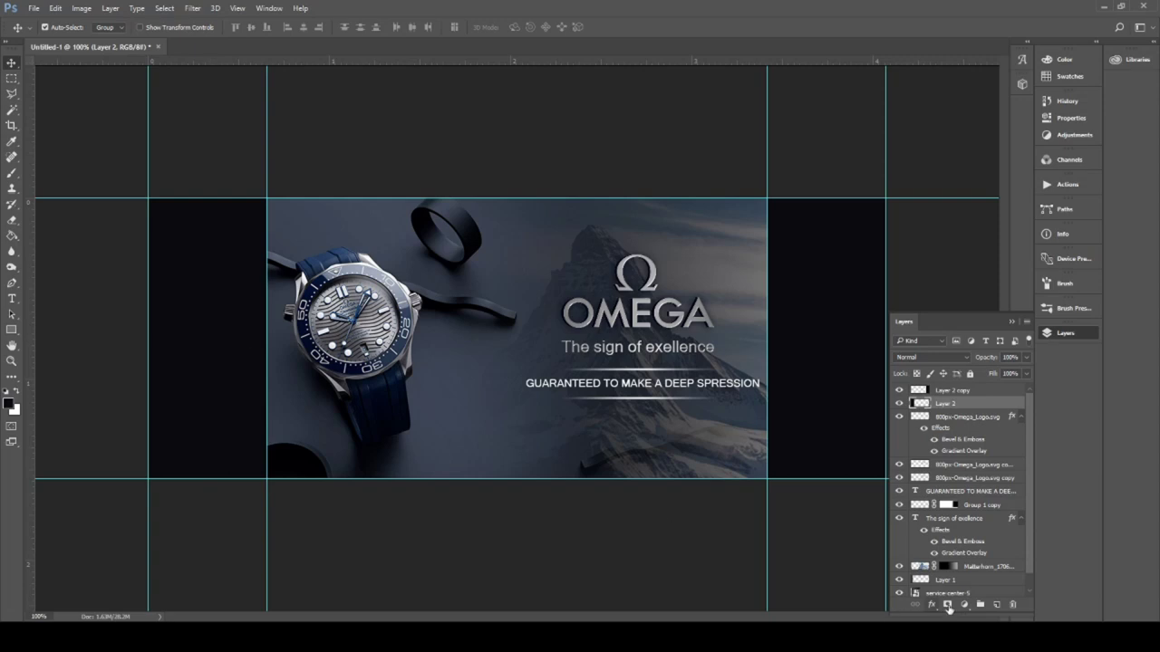
- Add a layer mask to the left dark panel with a gradient fading into the photo
{"action": "left_click", "coordinate": [947, 604]}
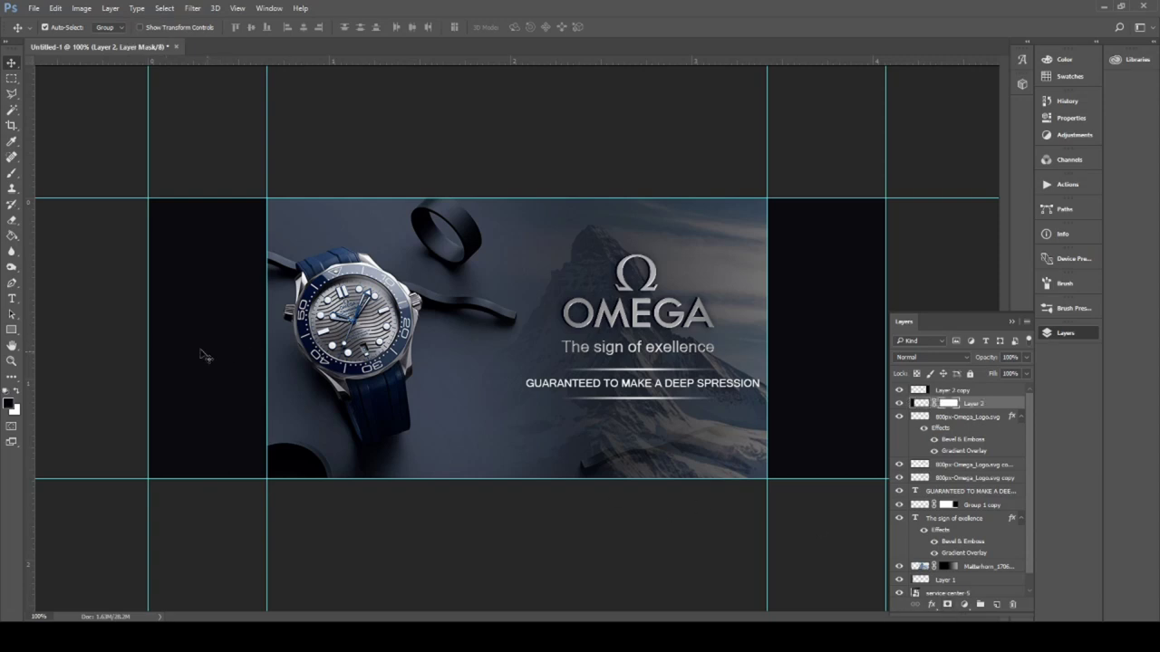
{"action": "left_click", "coordinate": [12, 236]}
{"action": "left_click", "coordinate": [64, 237]}
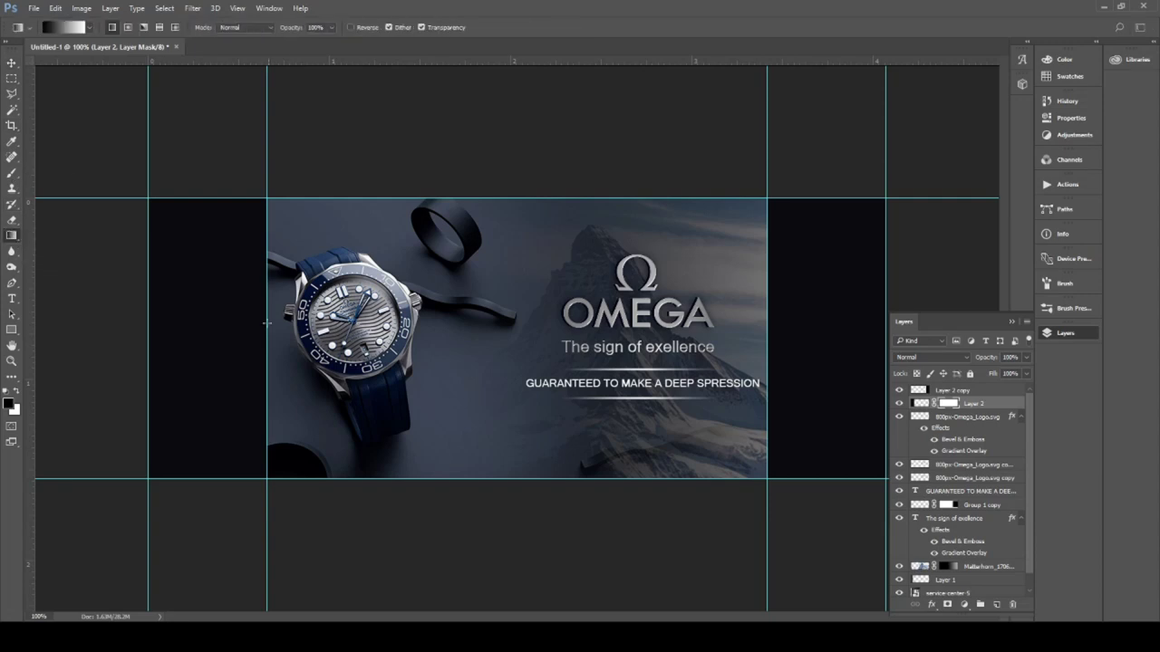
{"action": "left_click_drag", "start_coordinate": [267, 321], "coordinate": [162, 341]}
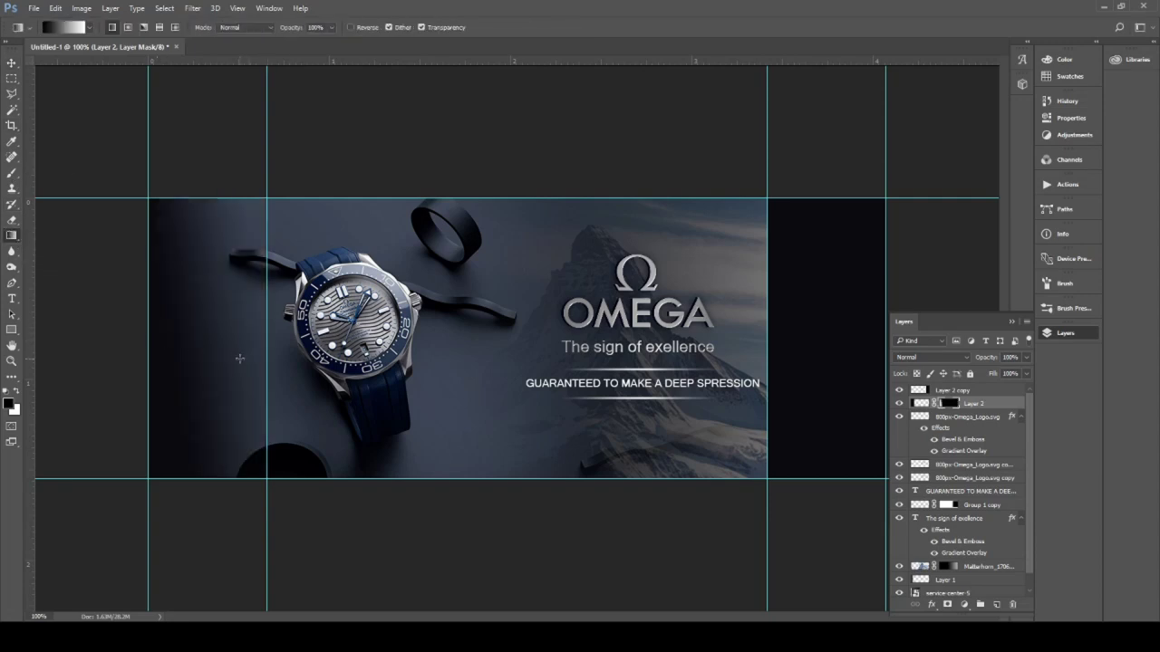
- Rotate, enlarge and reposition the mask so the fade runs diagonally
{"action": "key", "text": "ctrl+t"}
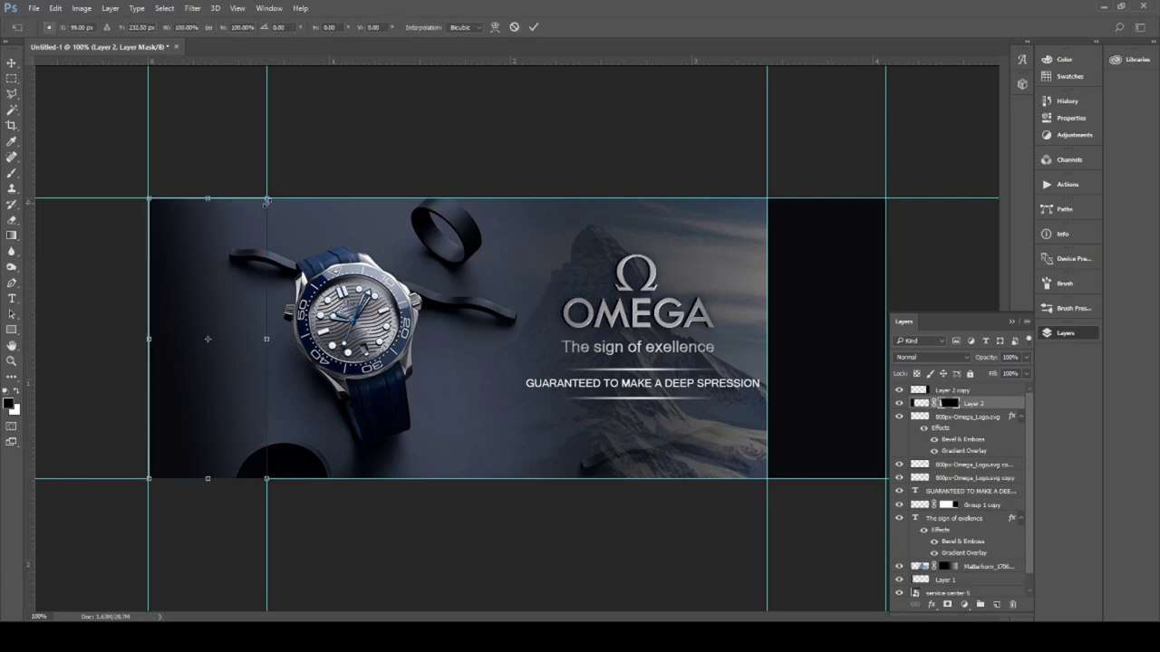
{"action": "left_click_drag", "start_coordinate": [277, 193], "coordinate": [220, 169]}
{"action": "left_click_drag", "start_coordinate": [249, 355], "coordinate": [181, 446]}
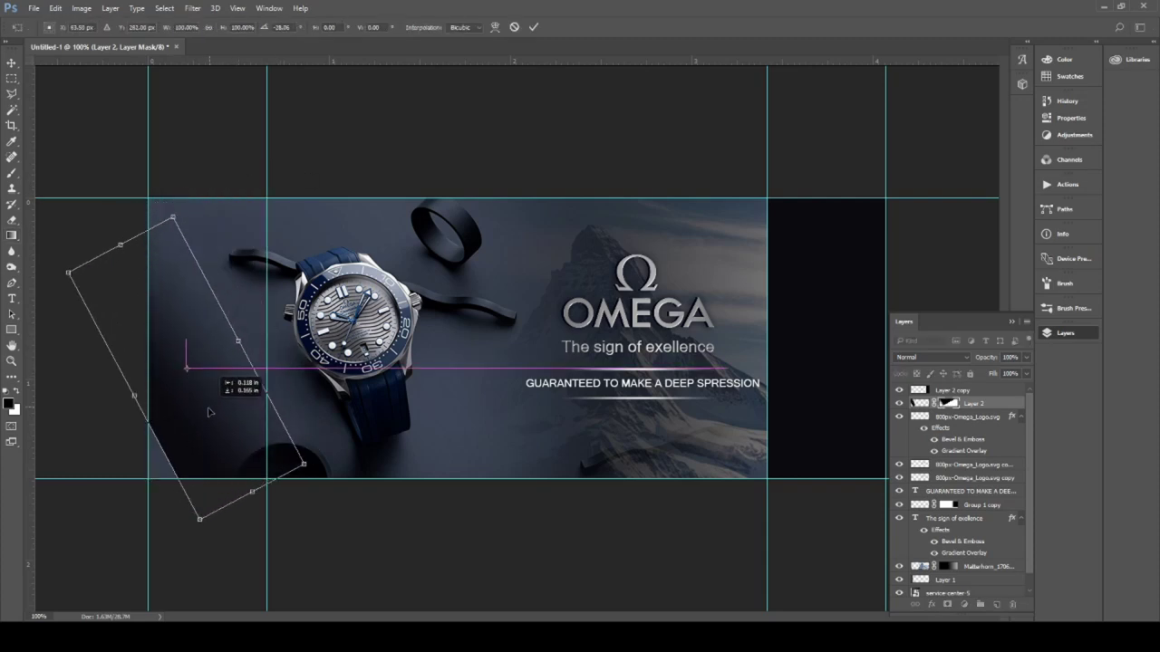
{"action": "left_click_drag", "start_coordinate": [149, 247], "coordinate": [243, 91]}
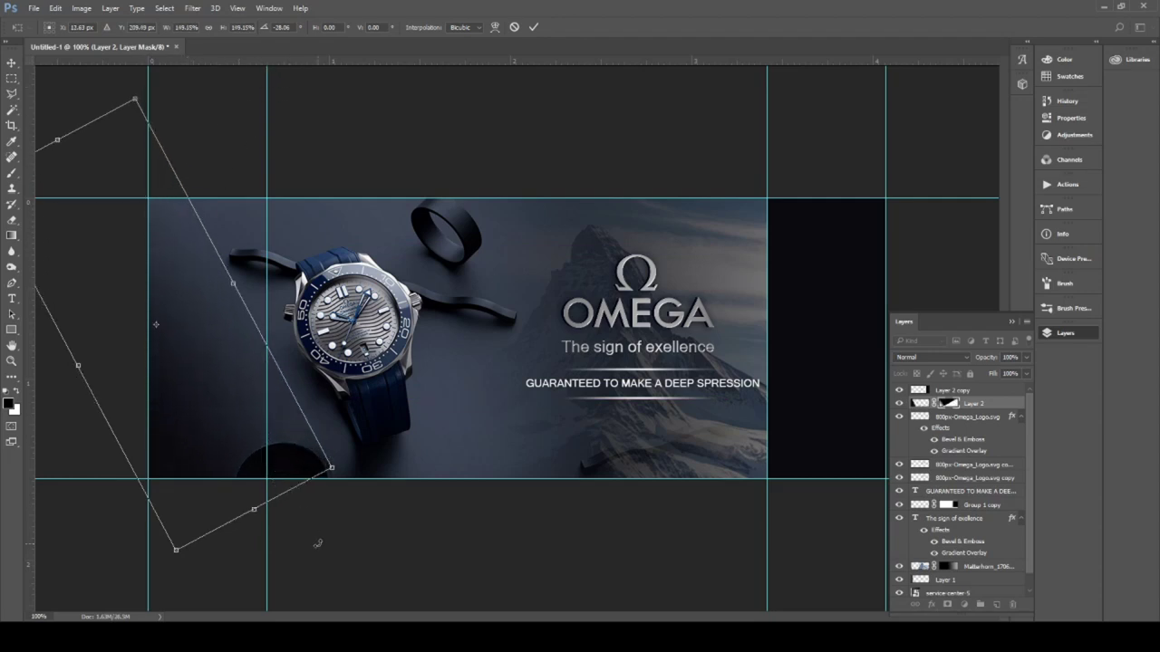
{"action": "left_click_drag", "start_coordinate": [333, 466], "coordinate": [382, 472]}
{"action": "left_click_drag", "start_coordinate": [282, 453], "coordinate": [302, 464]}
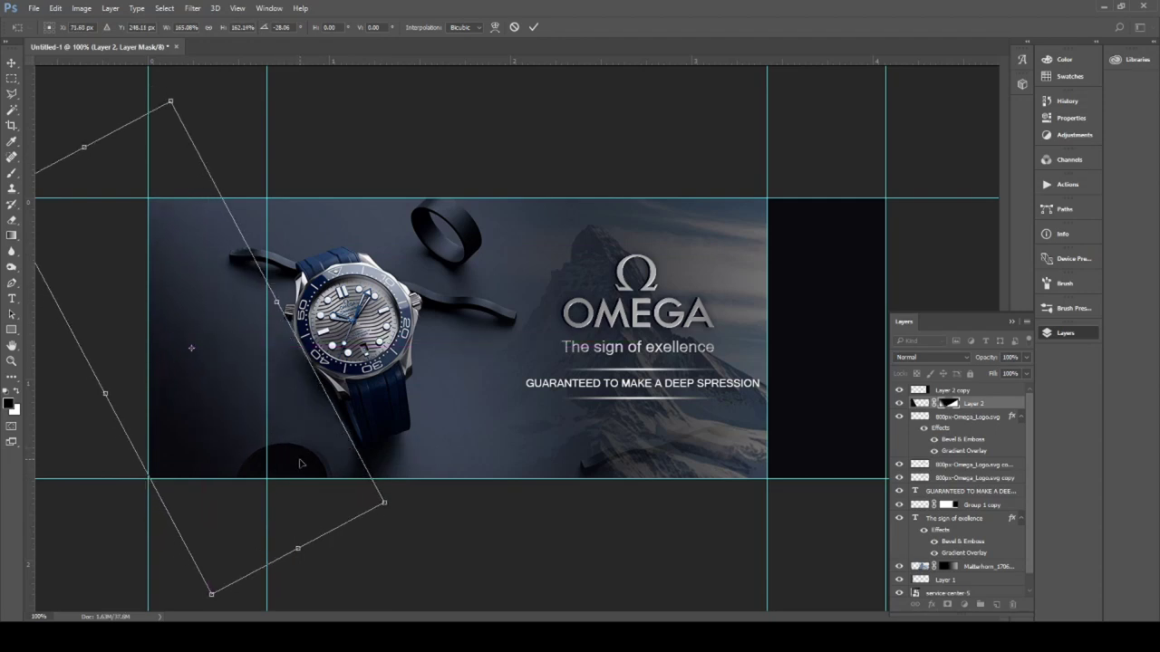
{"action": "key", "text": "Return"}
- Mask Layer 2 copy with a gradient fading the right dark strip into the mountain
{"action": "key", "text": "g"}
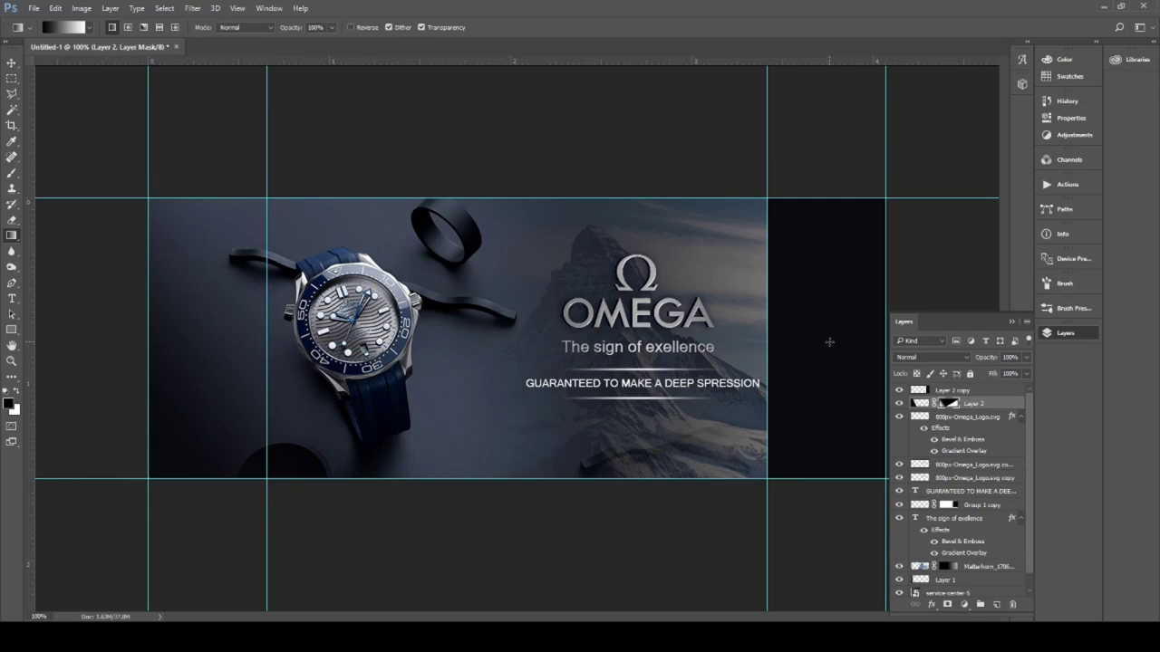
{"action": "key", "text": "v"}
{"action": "left_click", "coordinate": [829, 341]}
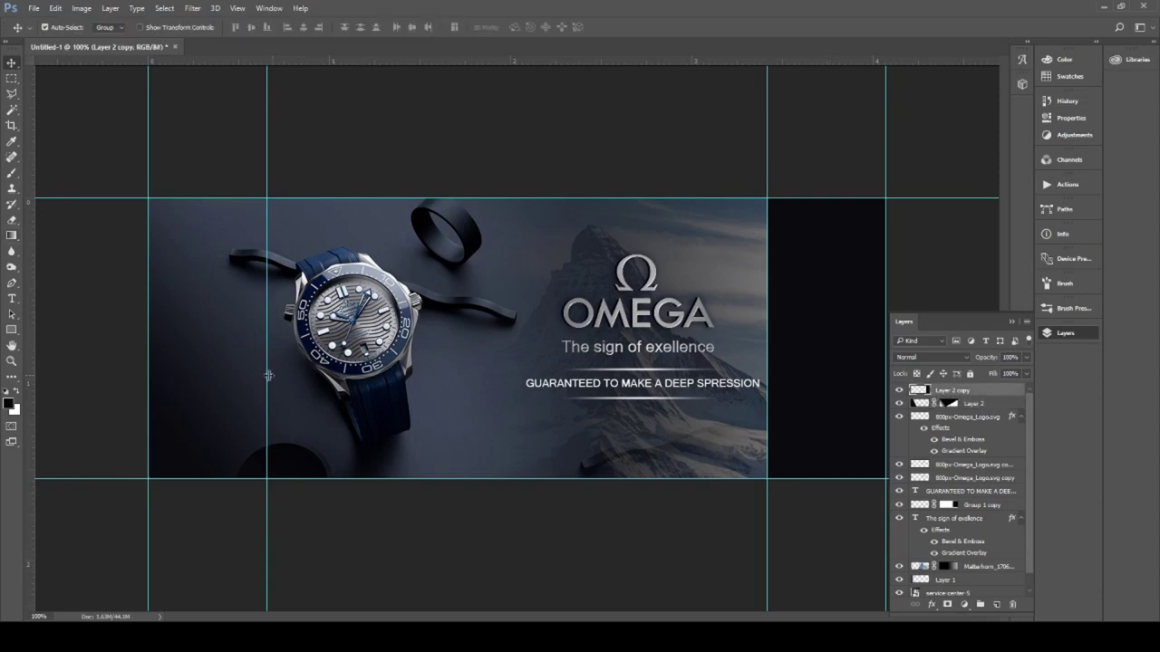
{"action": "left_click", "coordinate": [947, 604]}
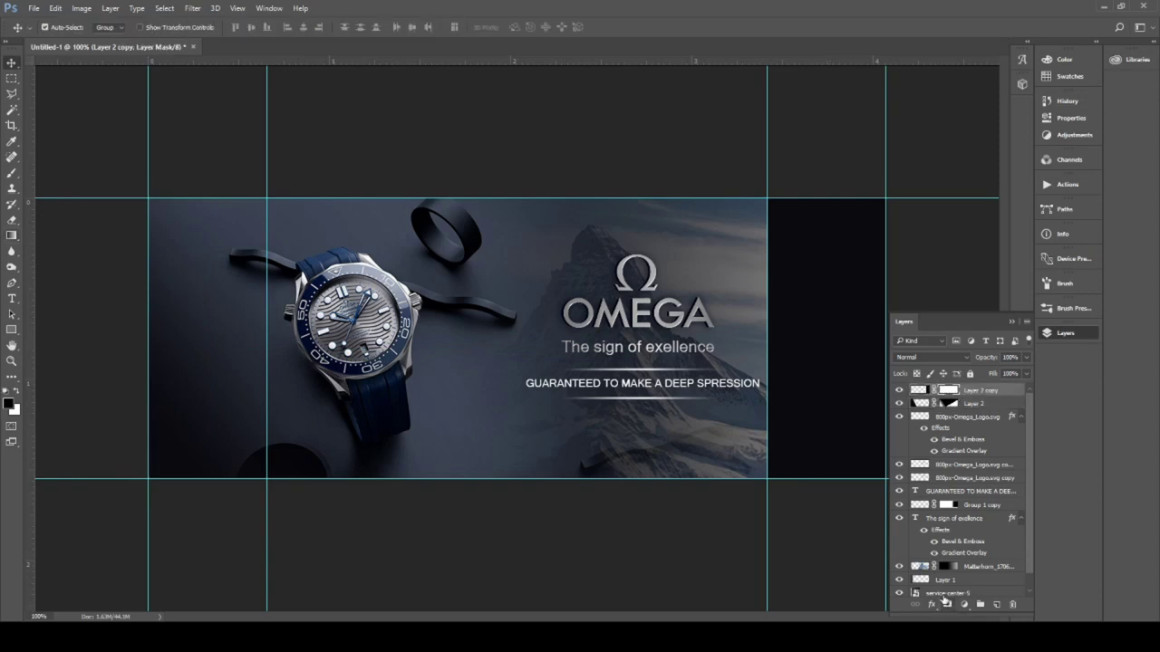
{"action": "left_click", "coordinate": [12, 236]}
{"action": "left_click_drag", "start_coordinate": [788, 344], "coordinate": [849, 345]}
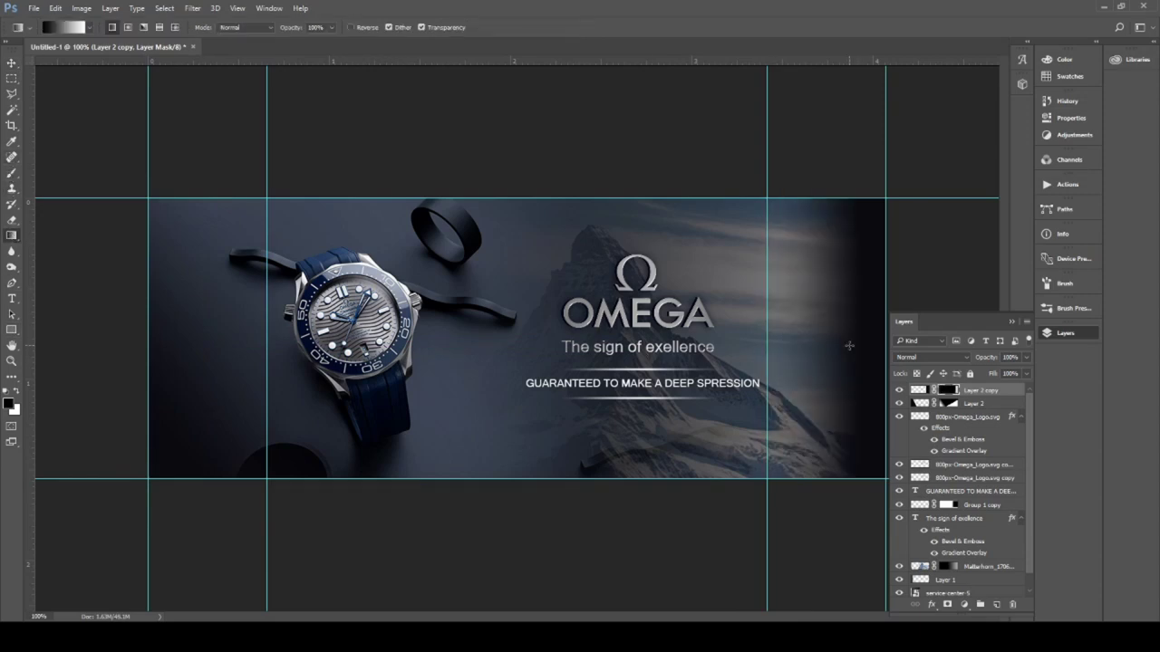
{"action": "left_click_drag", "start_coordinate": [765, 355], "coordinate": [850, 342]}
- Rotate and enlarge the mask diagonally, then move Layer 2 copy below the text layers
{"action": "key", "text": "ctrl+t"}
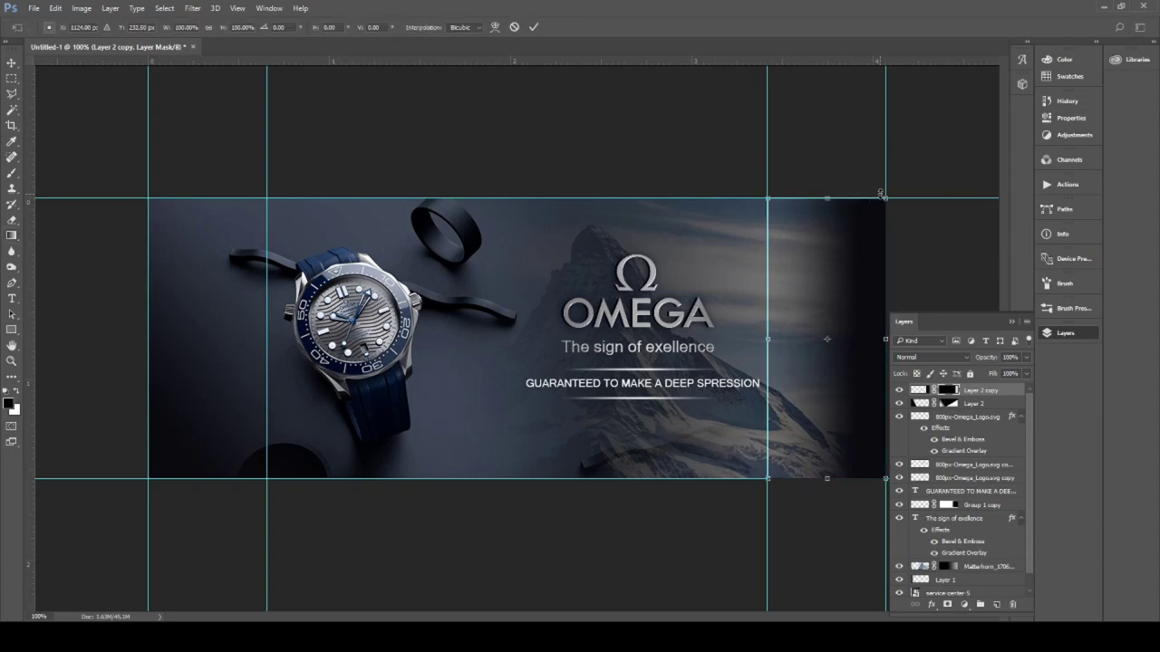
{"action": "mouse_move", "coordinate": [892, 195]}
{"action": "left_mouse_down"}
{"action": "mouse_move", "coordinate": [874, 153]}
{"action": "mouse_move", "coordinate": [889, 54]}
{"action": "left_mouse_up"}
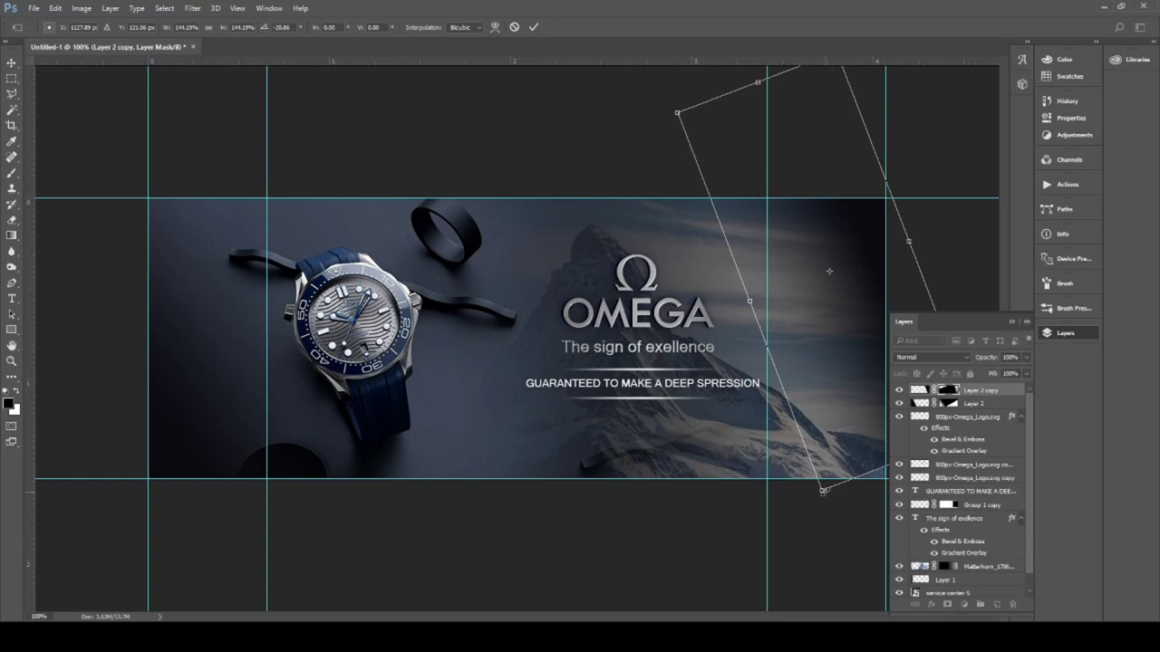
{"action": "left_click_drag", "start_coordinate": [821, 491], "coordinate": [806, 600]}
{"action": "left_click_drag", "start_coordinate": [773, 250], "coordinate": [791, 242]}
{"action": "left_click_drag", "start_coordinate": [616, 143], "coordinate": [551, 74]}
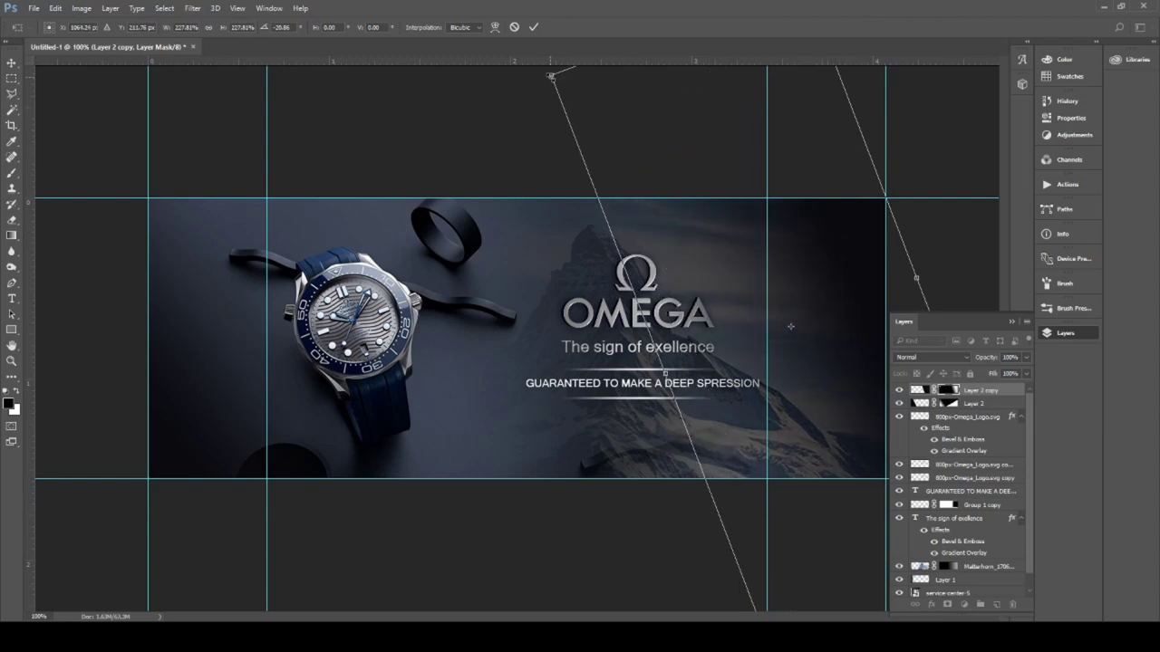
{"action": "left_click_drag", "start_coordinate": [551, 76], "coordinate": [567, 91]}
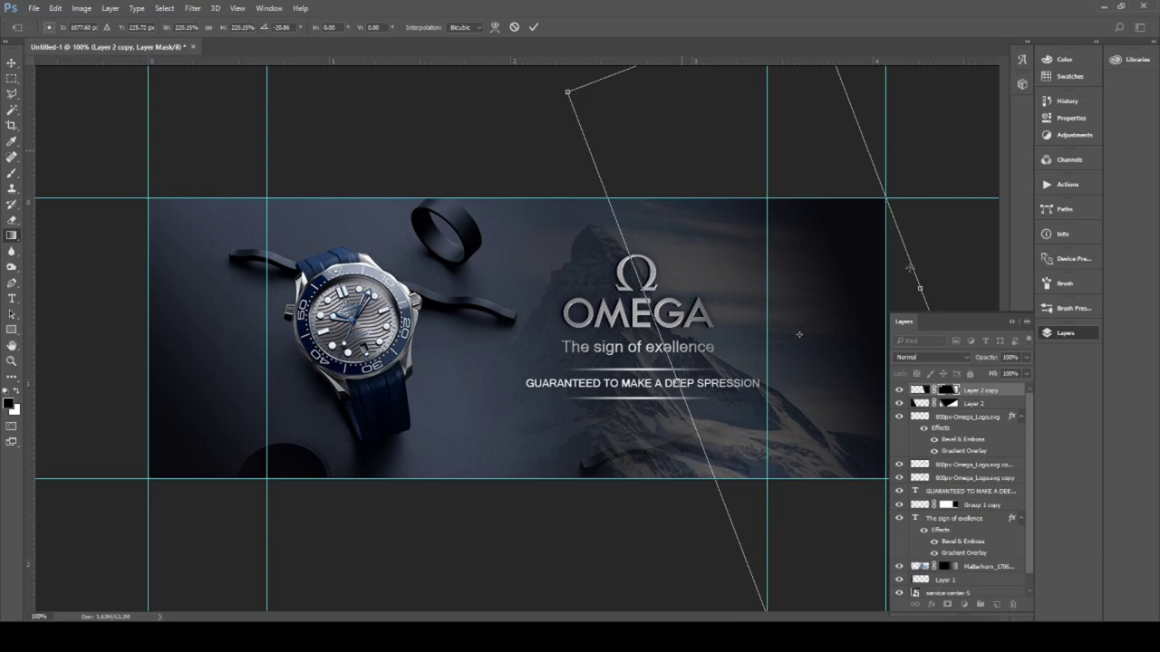
{"action": "key", "text": "Return"}
{"action": "left_click_drag", "start_coordinate": [973, 397], "coordinate": [967, 563]}
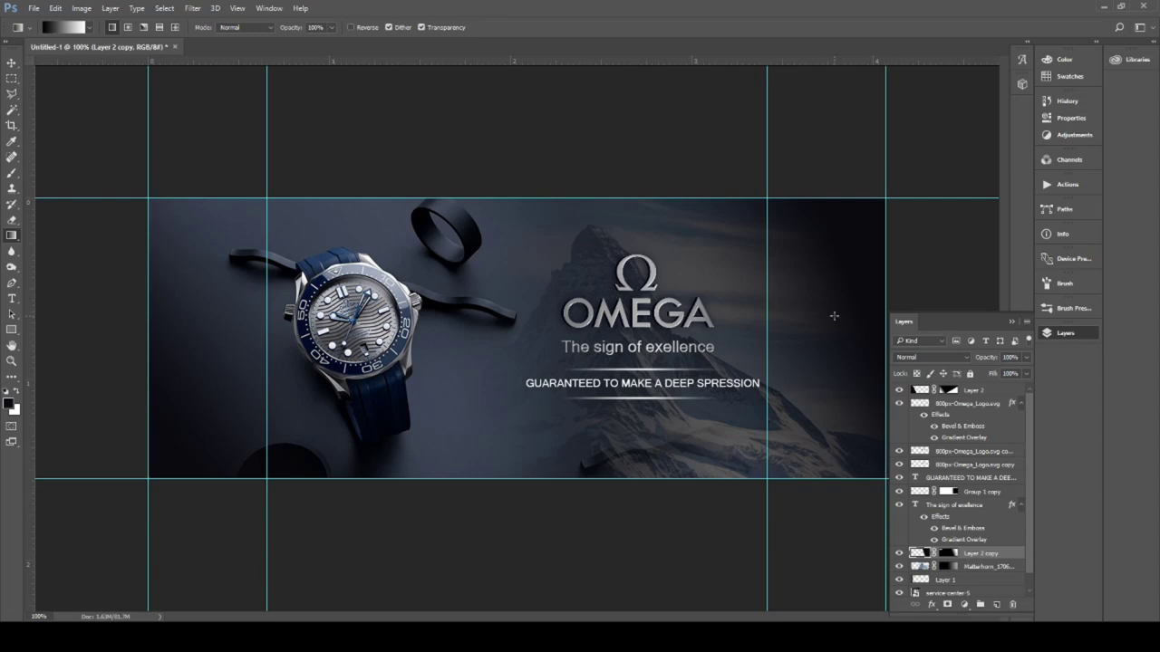
- At 50% zoom, resize and reposition the Layer 2 copy shading over the right edge
{"action": "key", "text": "v"}
{"action": "left_click_drag", "start_coordinate": [834, 272], "coordinate": [854, 260]}
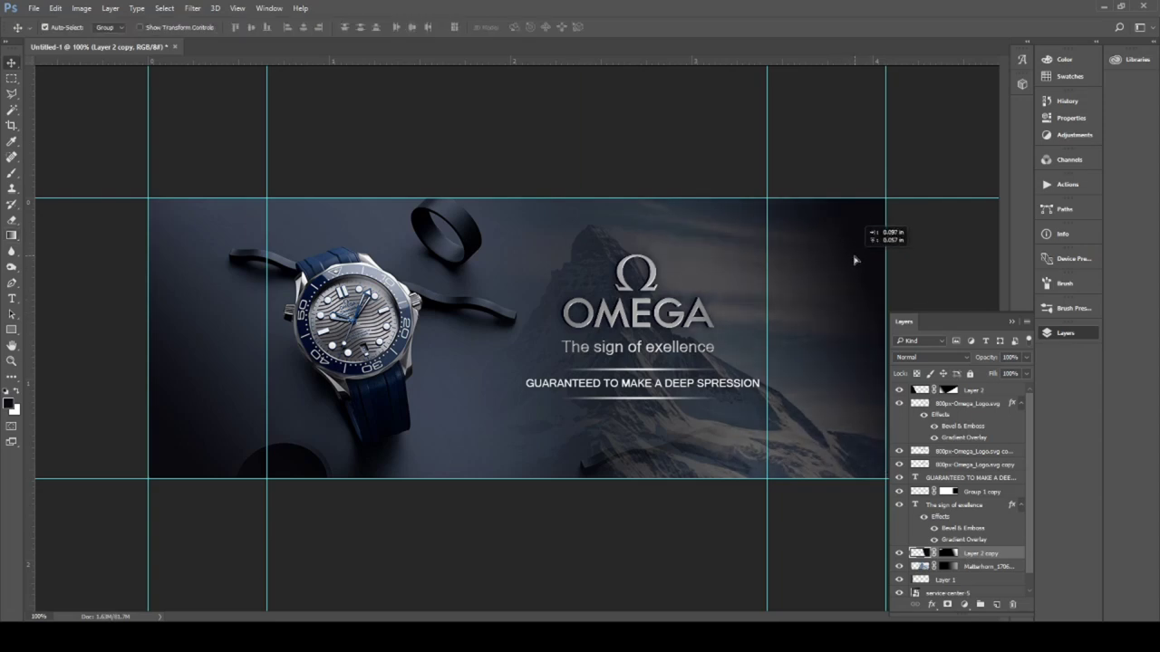
{"action": "key", "text": "z"}
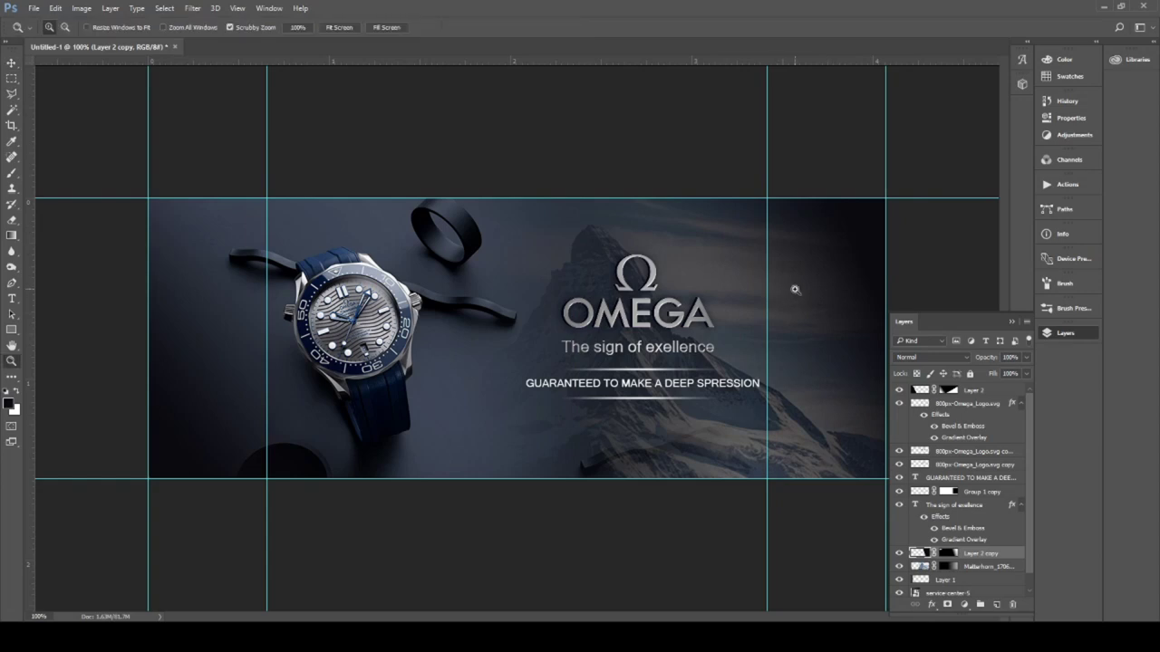
{"action": "left_click", "coordinate": [795, 289], "text": "alt"}
{"action": "left_click", "coordinate": [702, 357], "text": "alt"}
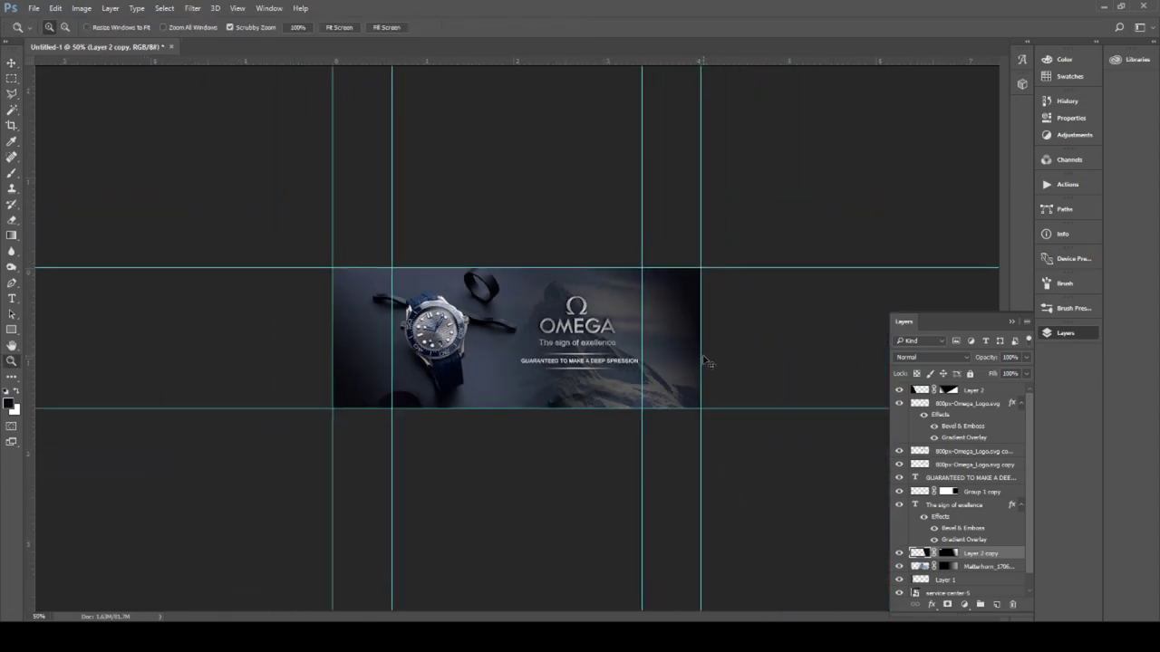
{"action": "key", "text": "ctrl+t"}
{"action": "left_click_drag", "start_coordinate": [784, 331], "coordinate": [871, 331]}
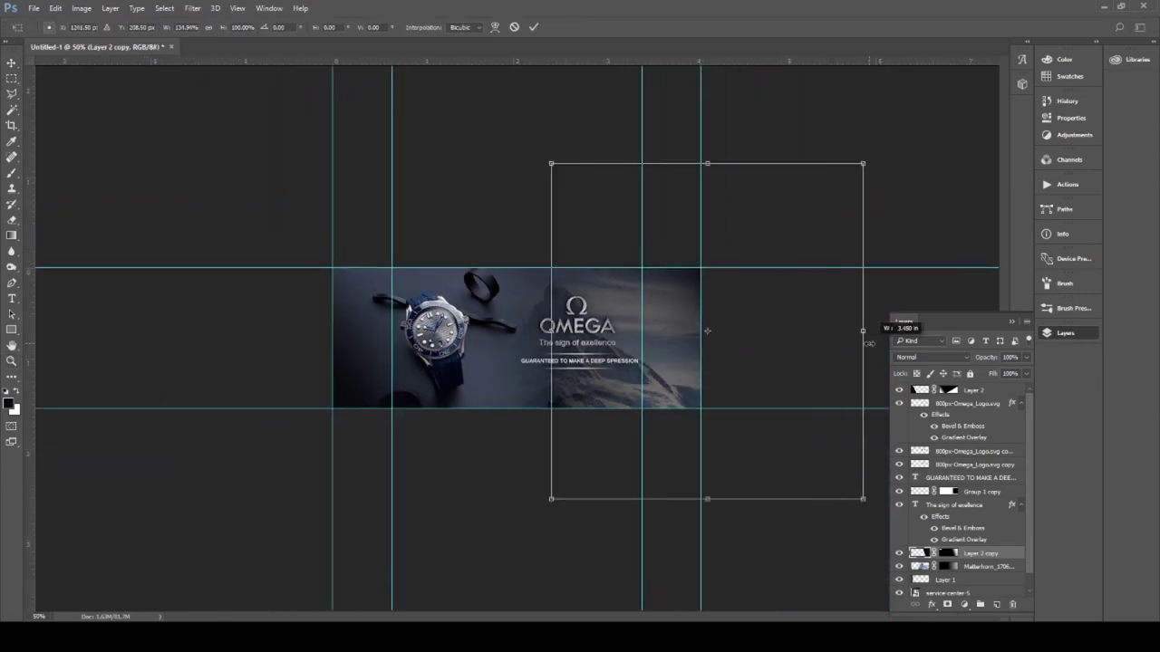
{"action": "mouse_move", "coordinate": [679, 303]}
{"action": "left_mouse_down"}
{"action": "mouse_move", "coordinate": [661, 311]}
{"action": "mouse_move", "coordinate": [666, 272]}
{"action": "left_mouse_up"}
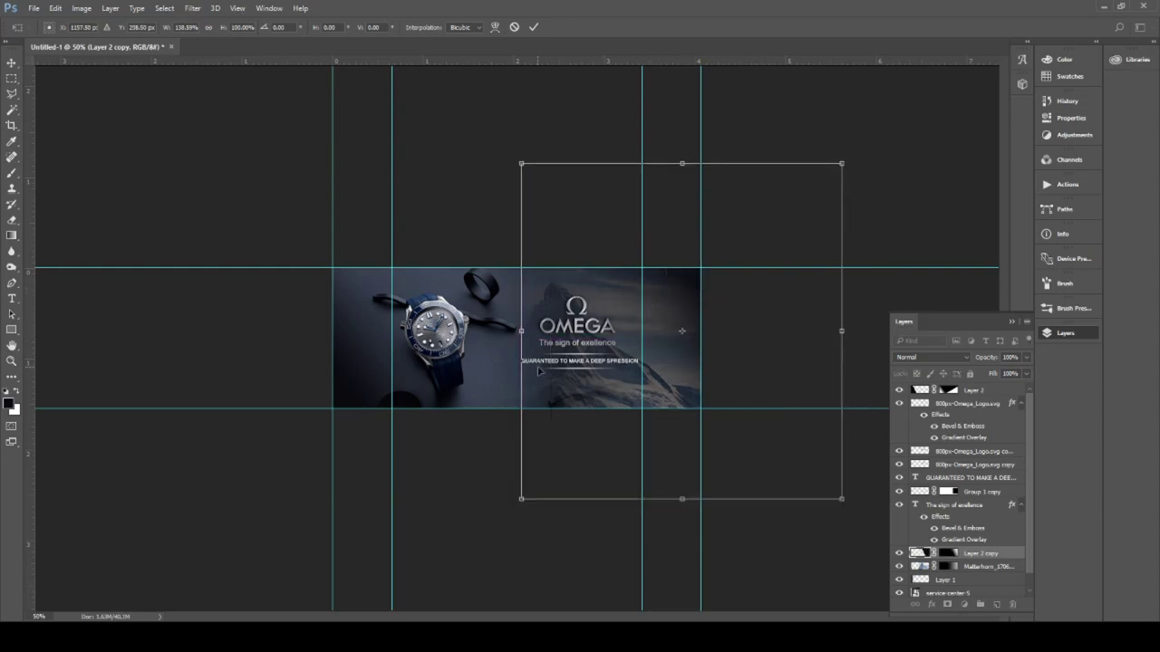
{"action": "left_click_drag", "start_coordinate": [522, 332], "coordinate": [575, 331]}
{"action": "mouse_move", "coordinate": [681, 317]}
{"action": "left_mouse_down"}
{"action": "mouse_move", "coordinate": [647, 313]}
{"action": "mouse_move", "coordinate": [630, 288]}
{"action": "left_mouse_up"}
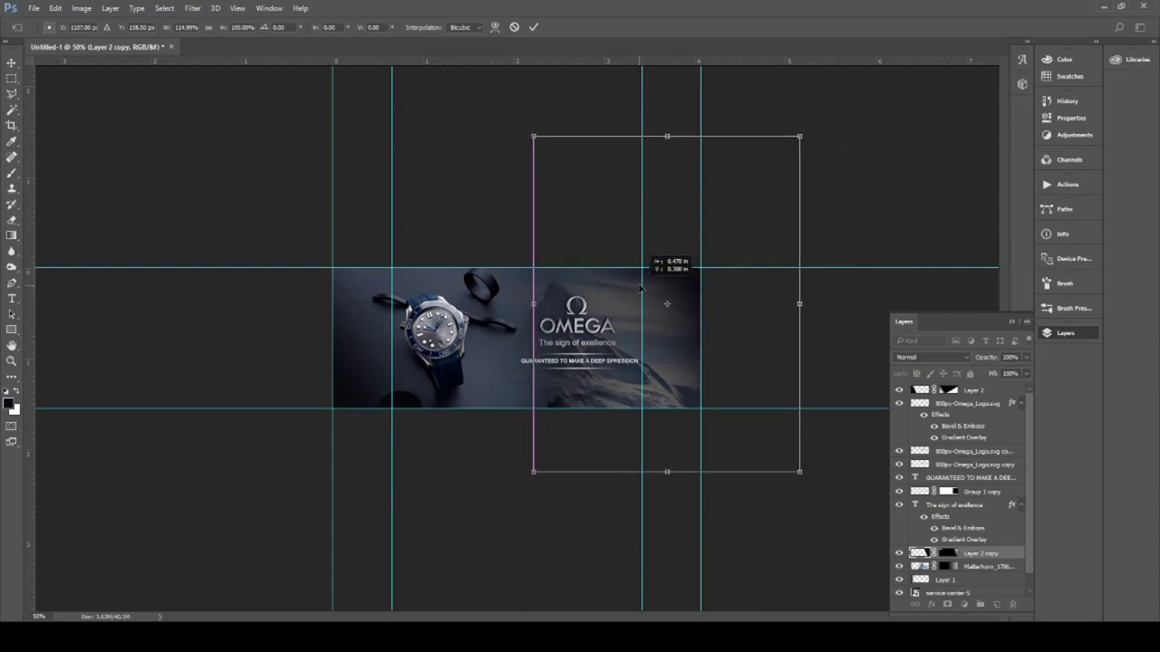
{"action": "left_click_drag", "start_coordinate": [630, 288], "coordinate": [626, 273]}
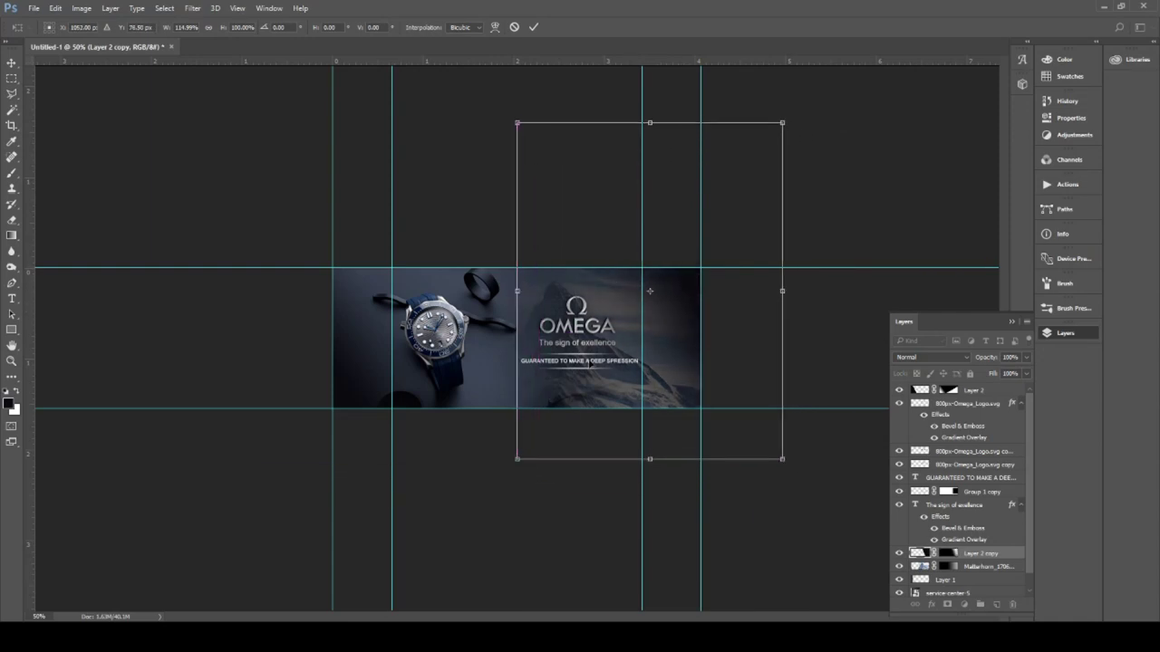
{"action": "left_click_drag", "start_coordinate": [667, 327], "coordinate": [672, 316]}
{"action": "key", "text": "Return"}
- Shift the Matterhorn photo right, return to 100% zoom, and lower Layer 2 copy in the stack
{"action": "key", "text": "z"}
{"action": "left_click", "coordinate": [627, 347]}
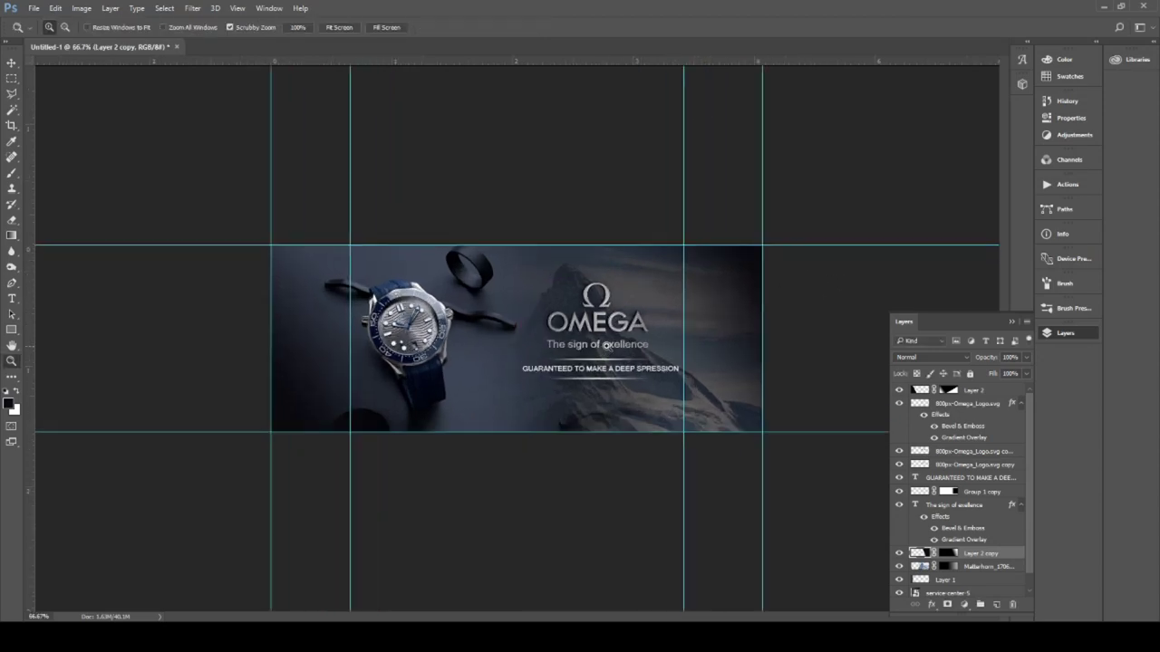
{"action": "key", "text": "v"}
{"action": "mouse_move", "coordinate": [748, 299]}
{"action": "left_mouse_down"}
{"action": "mouse_move", "coordinate": [842, 276]}
{"action": "mouse_move", "coordinate": [782, 270]}
{"action": "left_mouse_up"}
{"action": "left_click", "coordinate": [933, 358]}
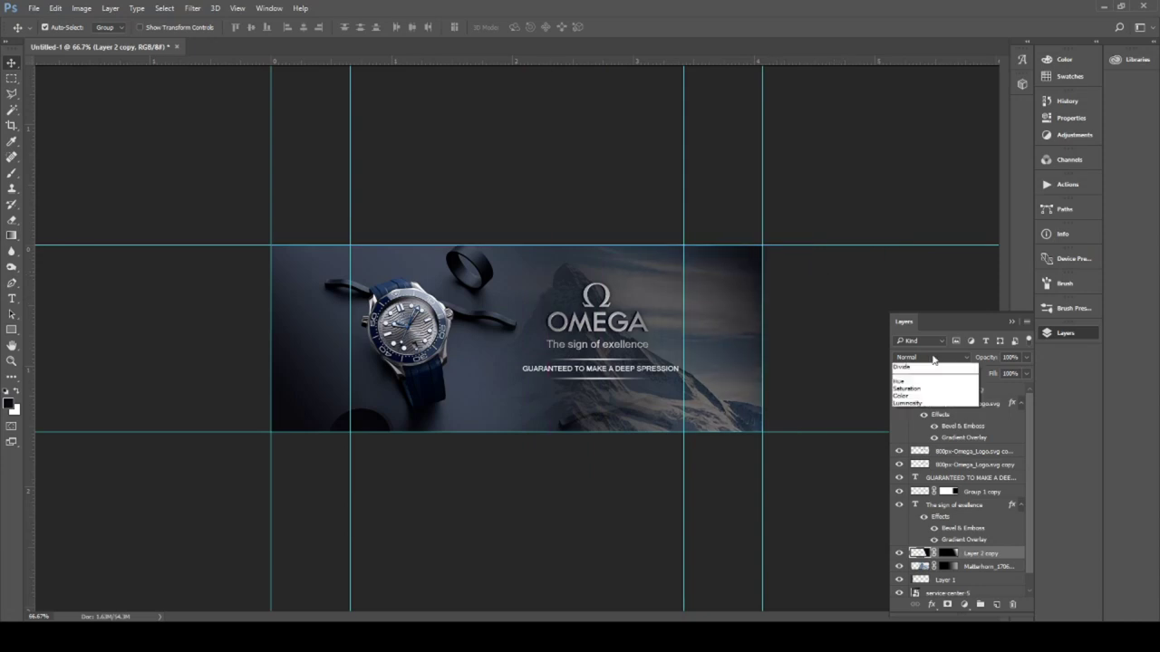
{"action": "key", "text": "ctrl+1"}
{"action": "mouse_move", "coordinate": [967, 391]}
{"action": "left_mouse_down"}
{"action": "mouse_move", "coordinate": [967, 536]}
{"action": "mouse_move", "coordinate": [950, 541]}
{"action": "left_mouse_up"}
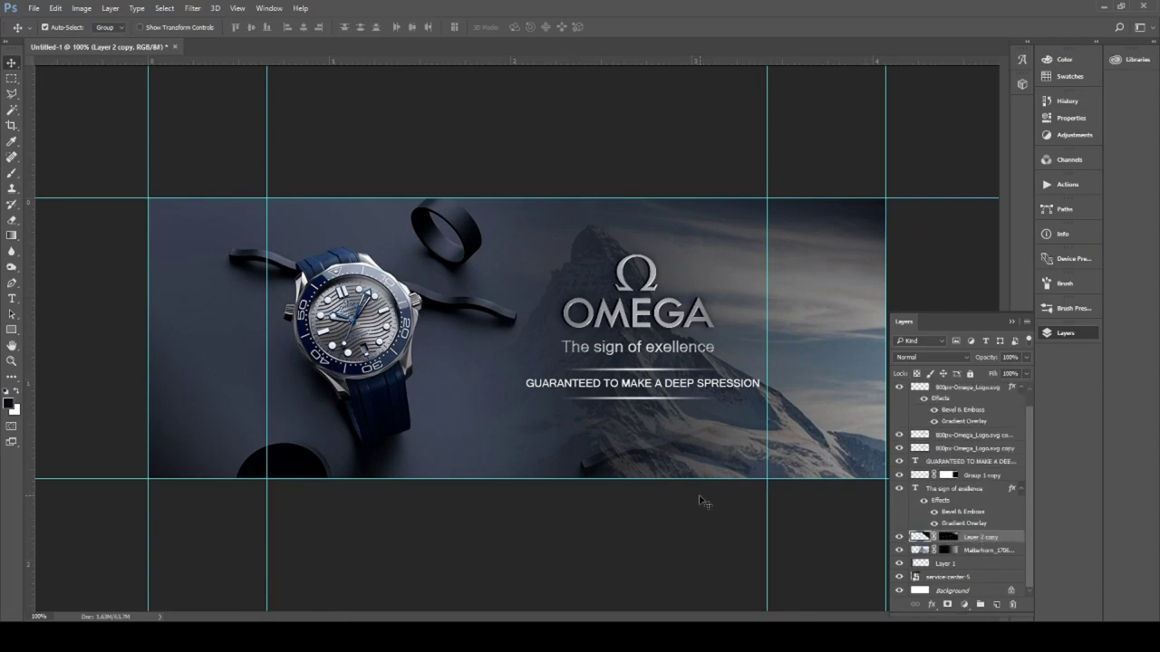
- Collapse the Layers panel and clear all guides from the banner canvas
{"action": "left_click", "coordinate": [1008, 322]}
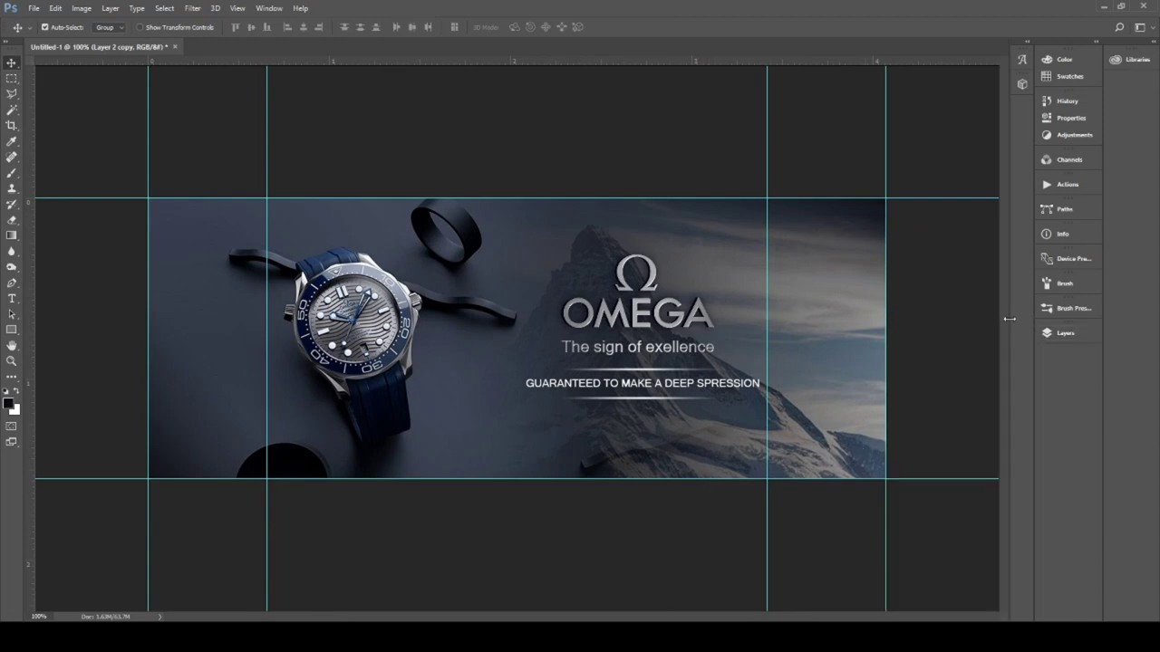
{"action": "left_click", "coordinate": [237, 9]}
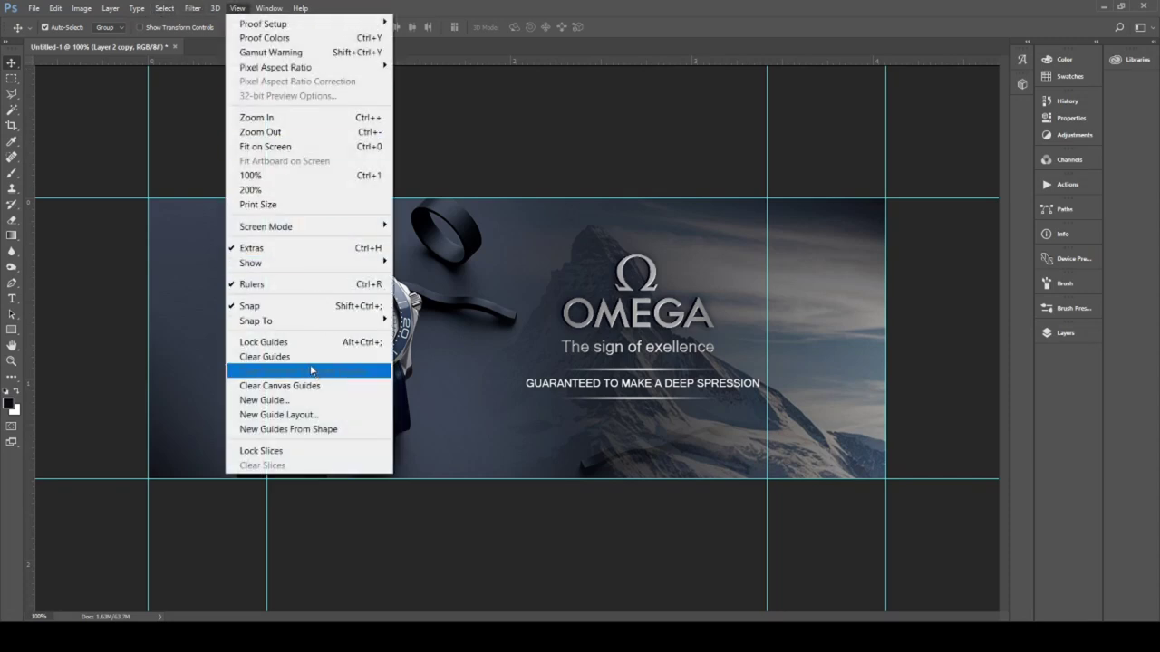
{"action": "left_click", "coordinate": [312, 359]}
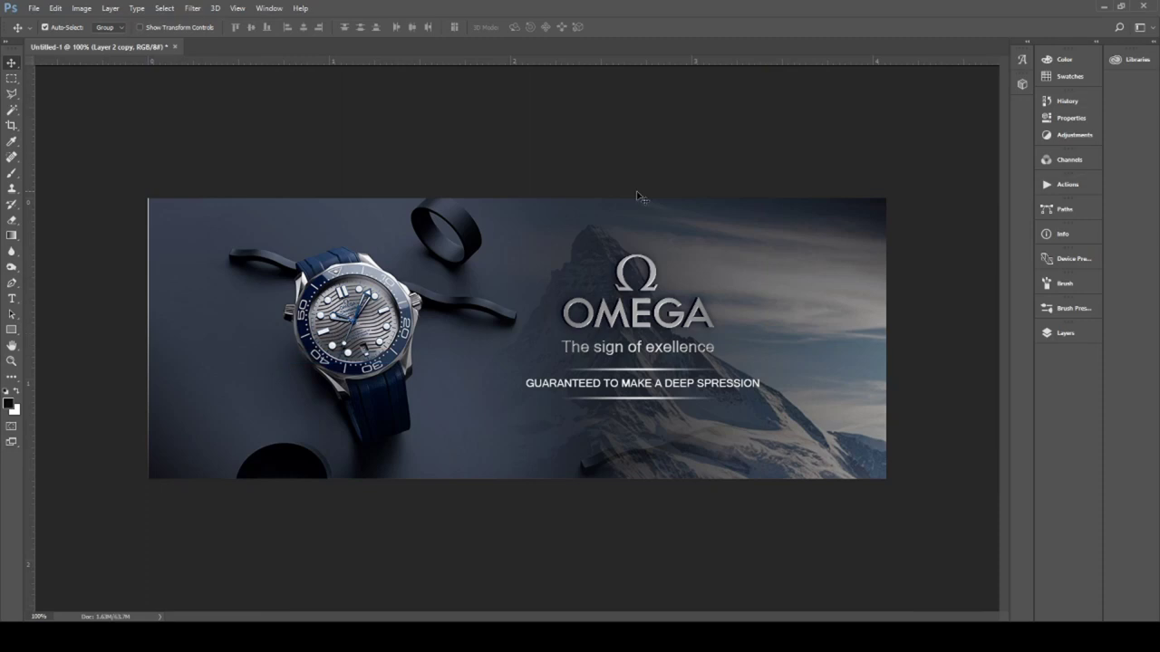
- Zoom to 200% on the tagline and back to 100%, then preview the cover in Full Screen Mode
{"action": "key", "text": "z"}
{"action": "left_click", "coordinate": [682, 513]}
{"action": "left_click", "coordinate": [682, 513]}
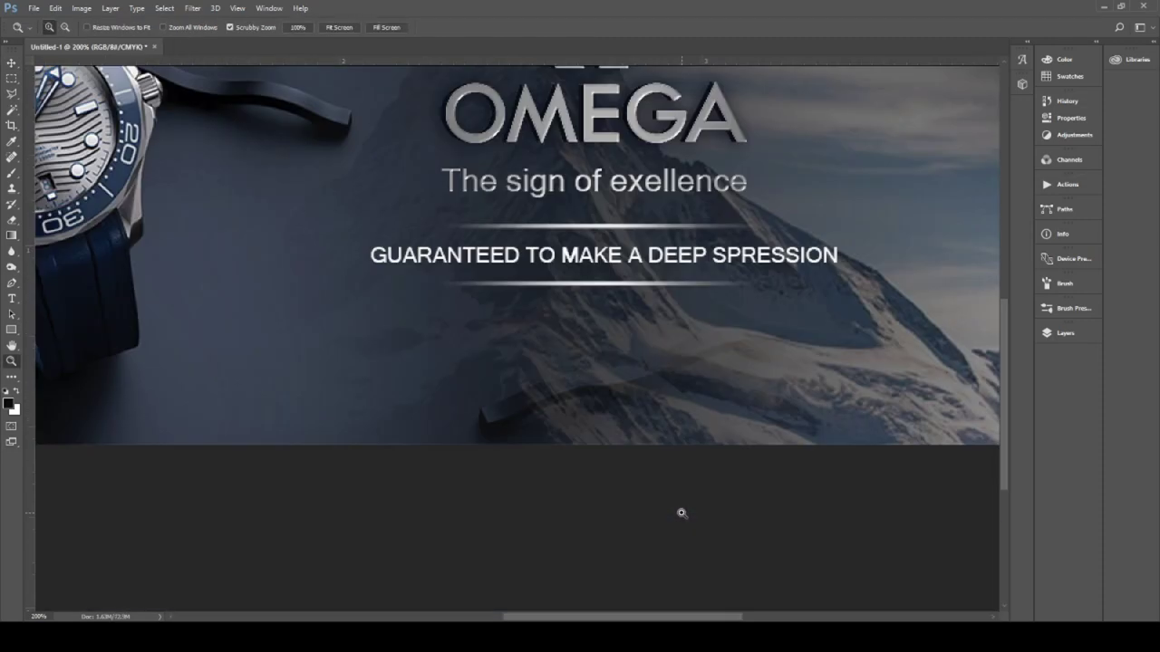
{"action": "left_click", "coordinate": [652, 485], "text": "alt"}
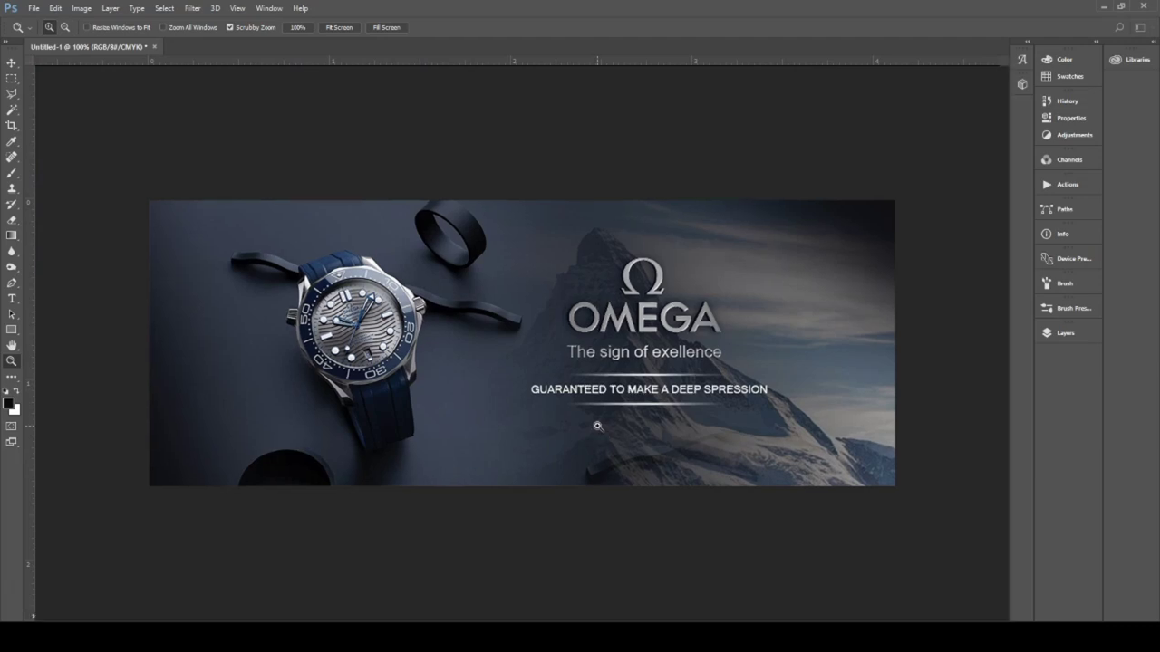
{"action": "key", "text": "f"}
{"action": "key", "text": "f"}
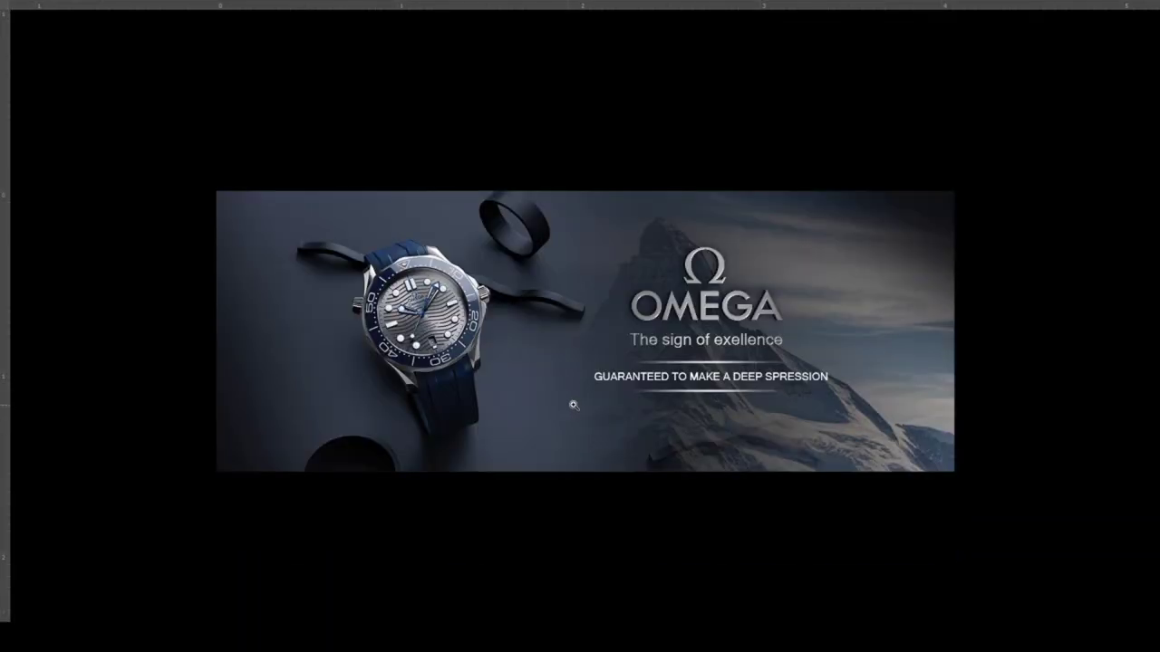